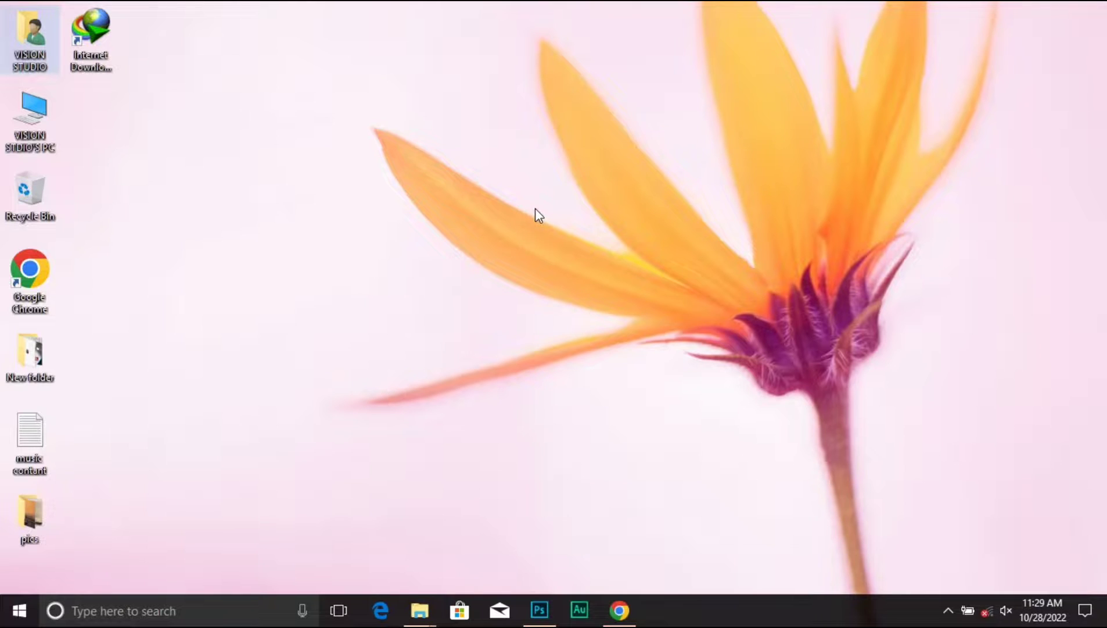
Switch to Photoshop and paint a thick blue diagonal stroke on Layer 1 with the 175 px brush.
left_click(540, 610)
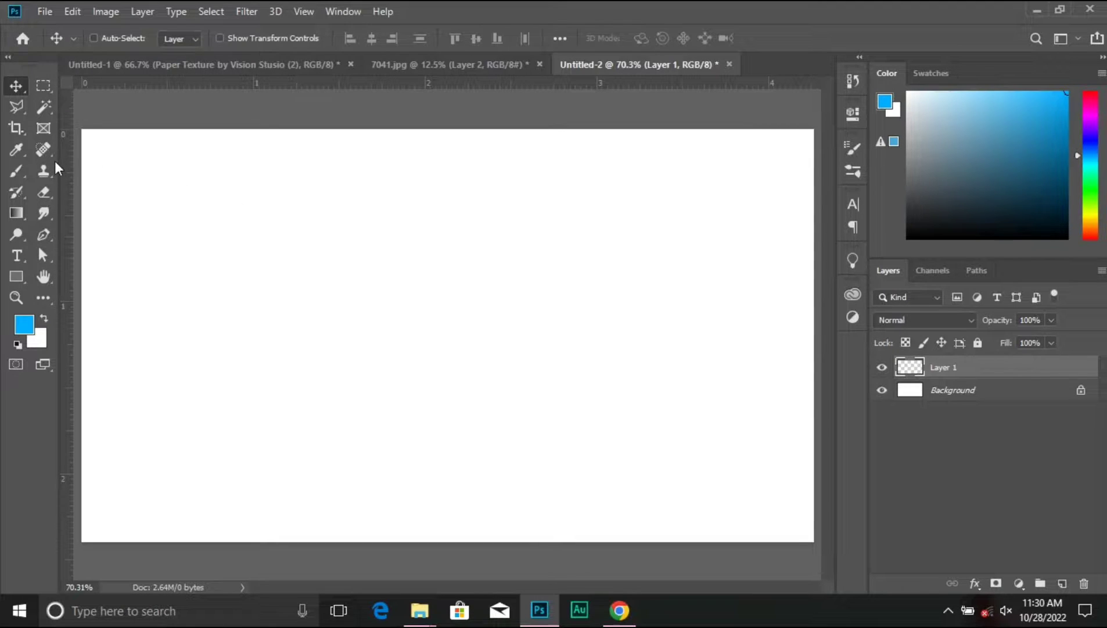
left_click(12, 170)
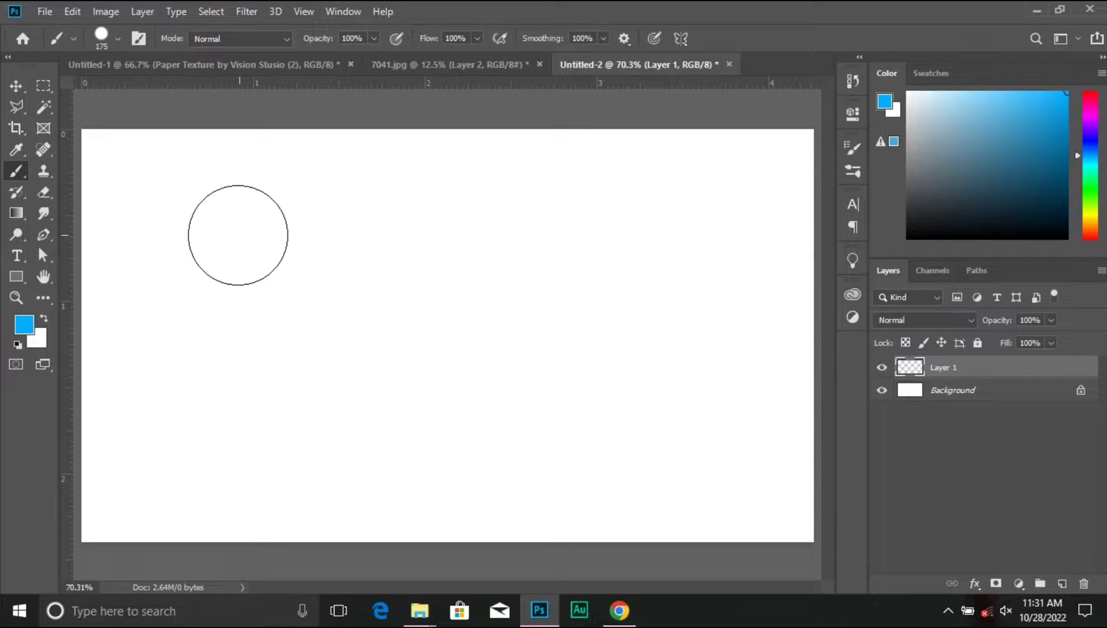
left_click_drag(168, 230, 229, 256)
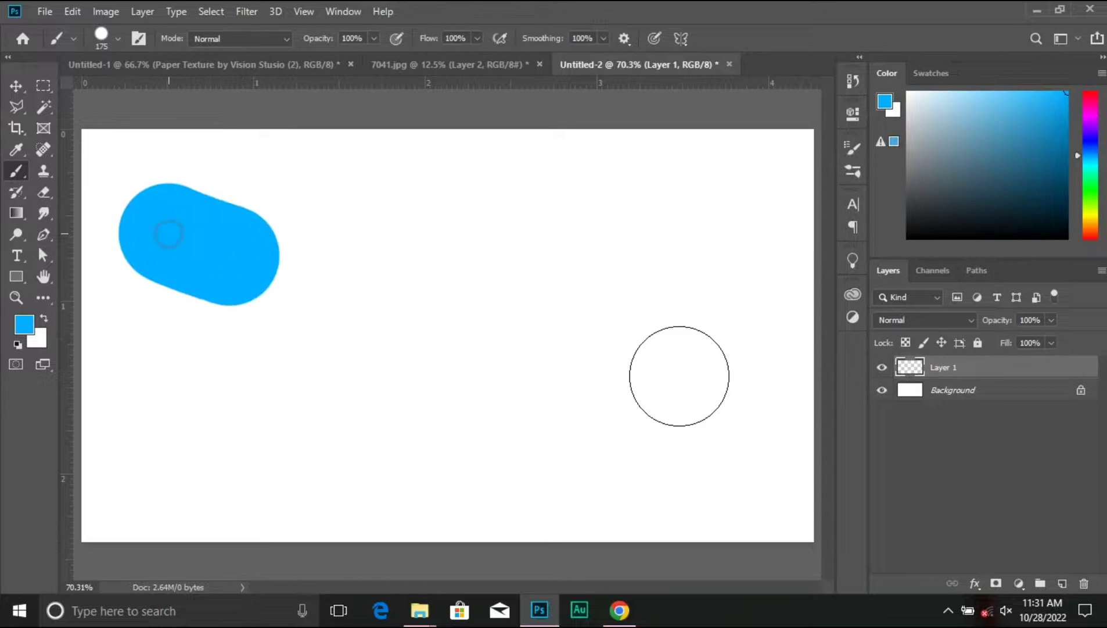
left_click_drag(679, 376, 697, 382)
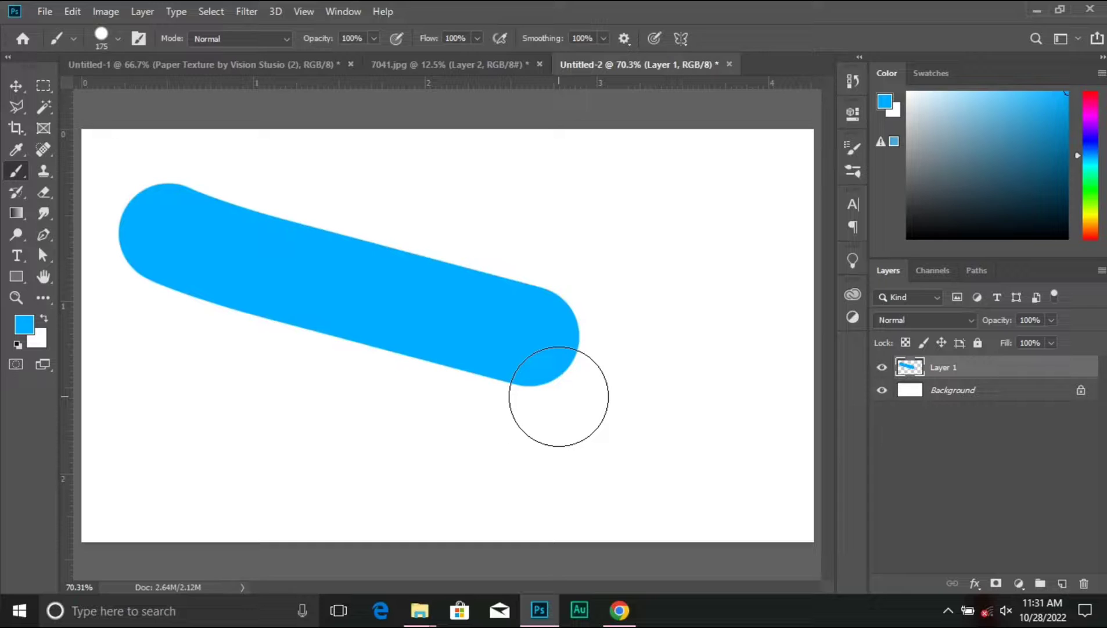
Set the foreground colour to pure red (ff0000) for the Brush tool.
left_click(24, 326)
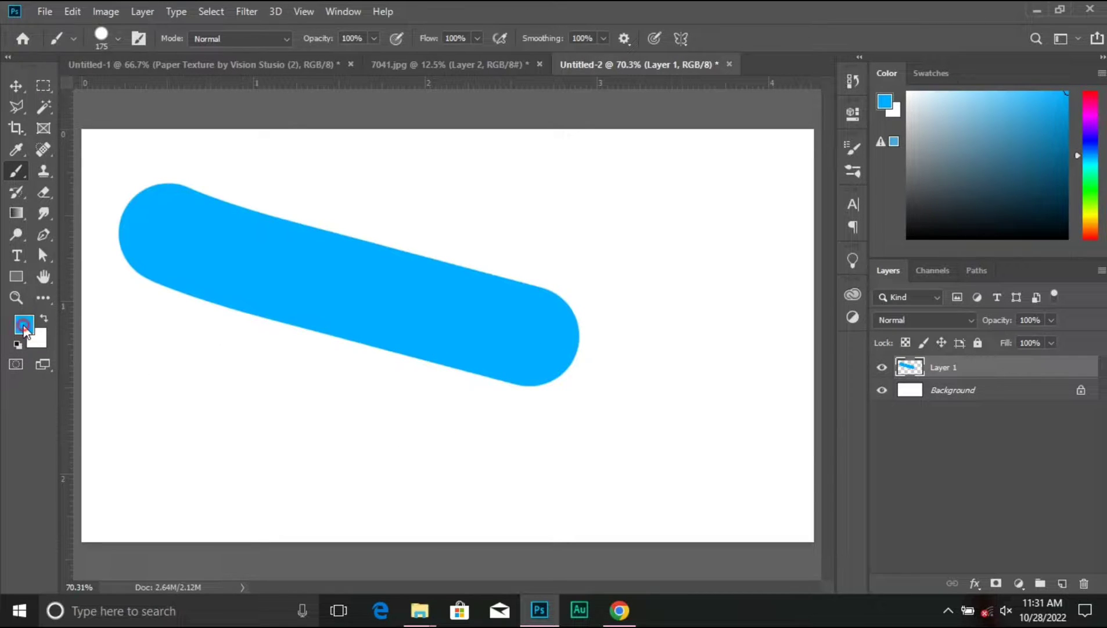
left_click(902, 186)
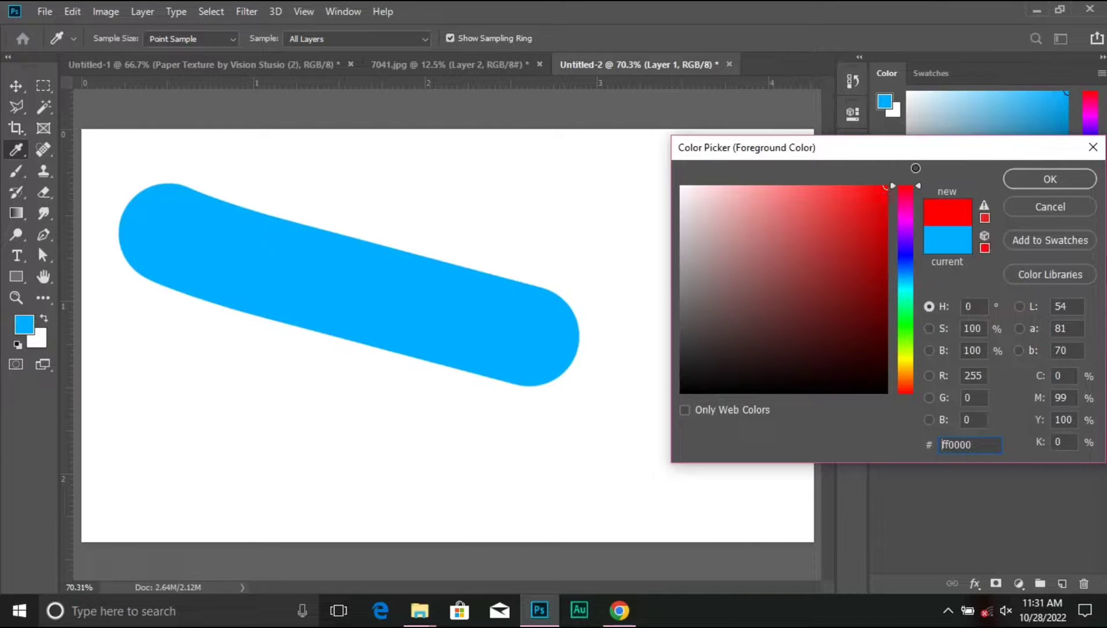
left_click(1051, 180)
key("b")
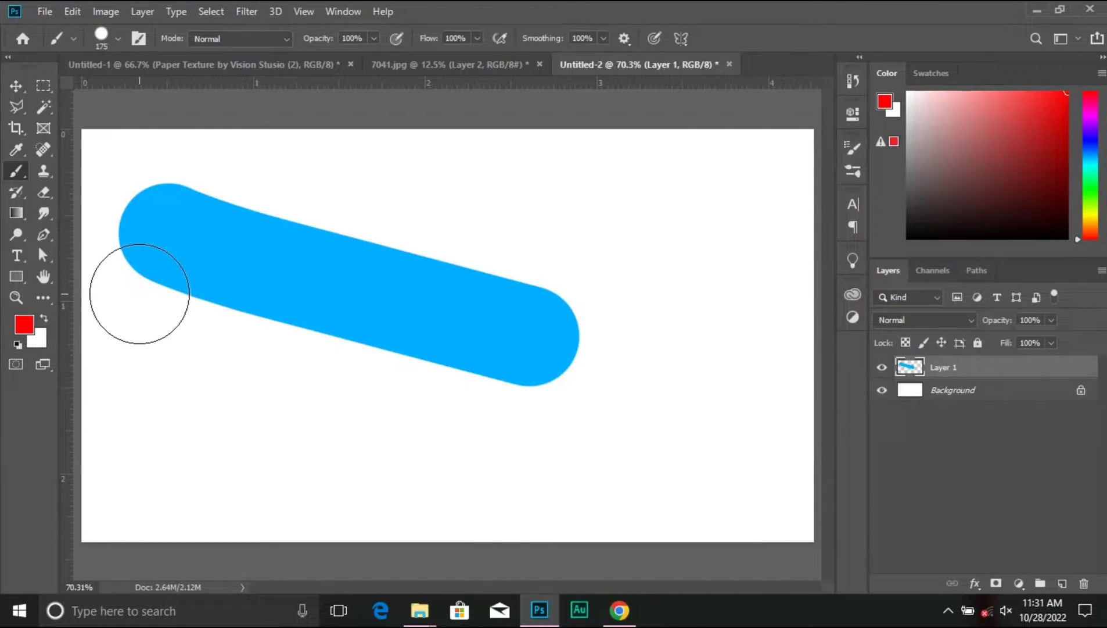
Paint a red diagonal stroke overlapping the lower edge of the blue one, and undo both strokes.
left_click_drag(140, 293, 648, 426)
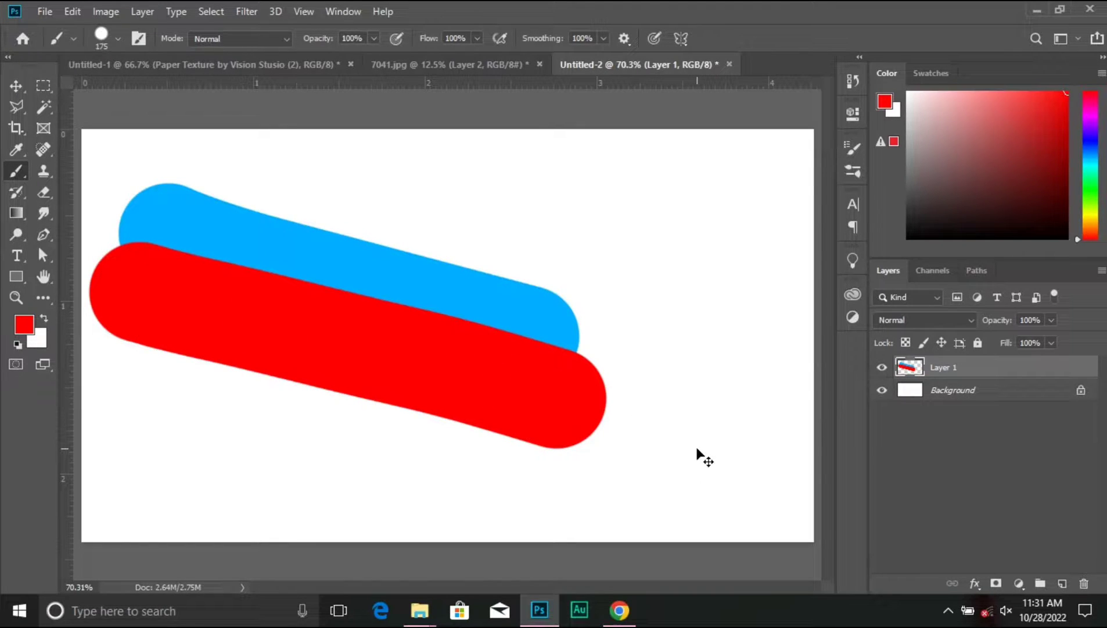
key("ctrl+z")
key("ctrl+z")
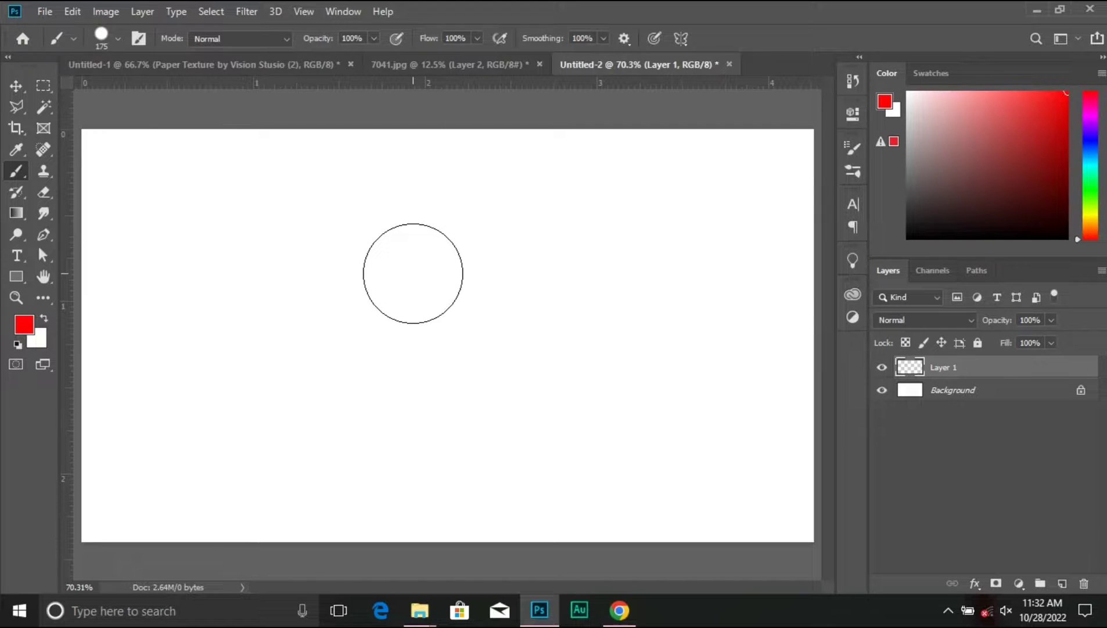
Enlarge the brush tip to 700 px.
key("bracketright")
key("bracketright")
key("bracketright")
key("bracketright")
key("bracketright")
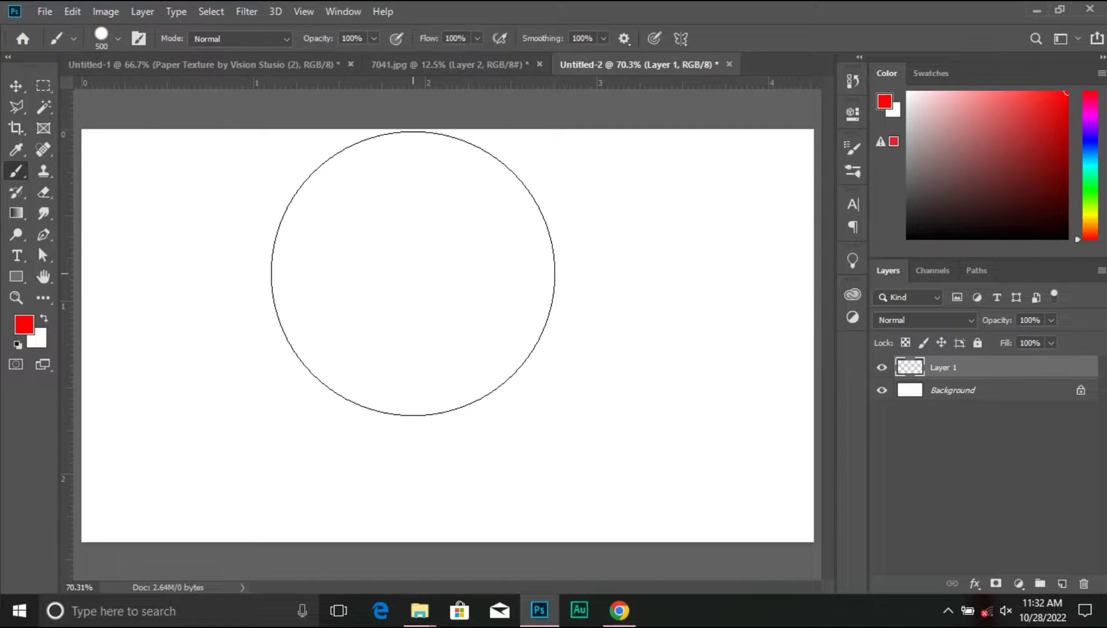
key("bracketright")
key("bracketright")
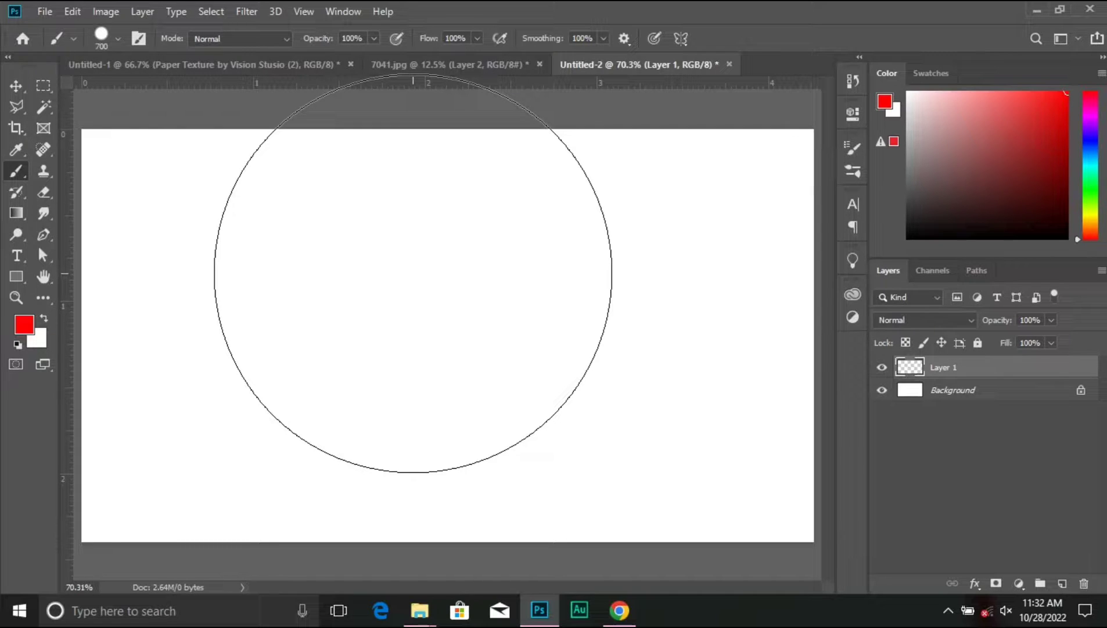
Shrink the brush tip to 80 px.
key("bracketleft")
key("bracketleft")
key("bracketleft")
key("bracketleft")
key("bracketleft")
key("bracketleft")
key("bracketleft")
key("bracketleft")
key("bracketleft")
key("bracketleft")
key("bracketleft")
key("bracketleft")
key("bracketleft")
key("bracketleft")
key("bracketleft")
key("bracketleft")
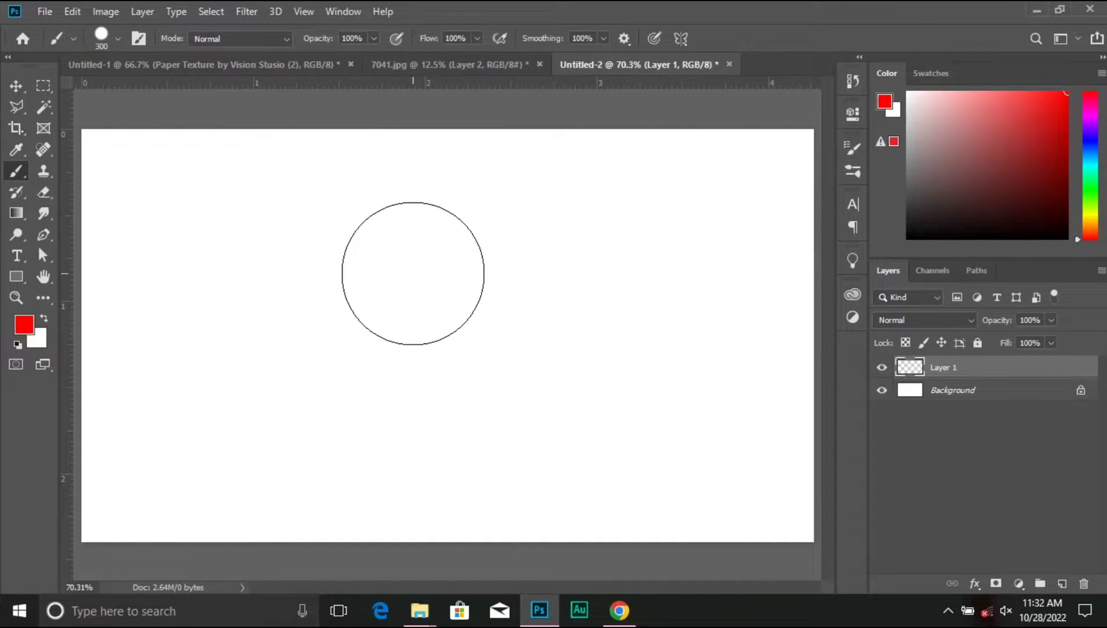
key("bracketleft")
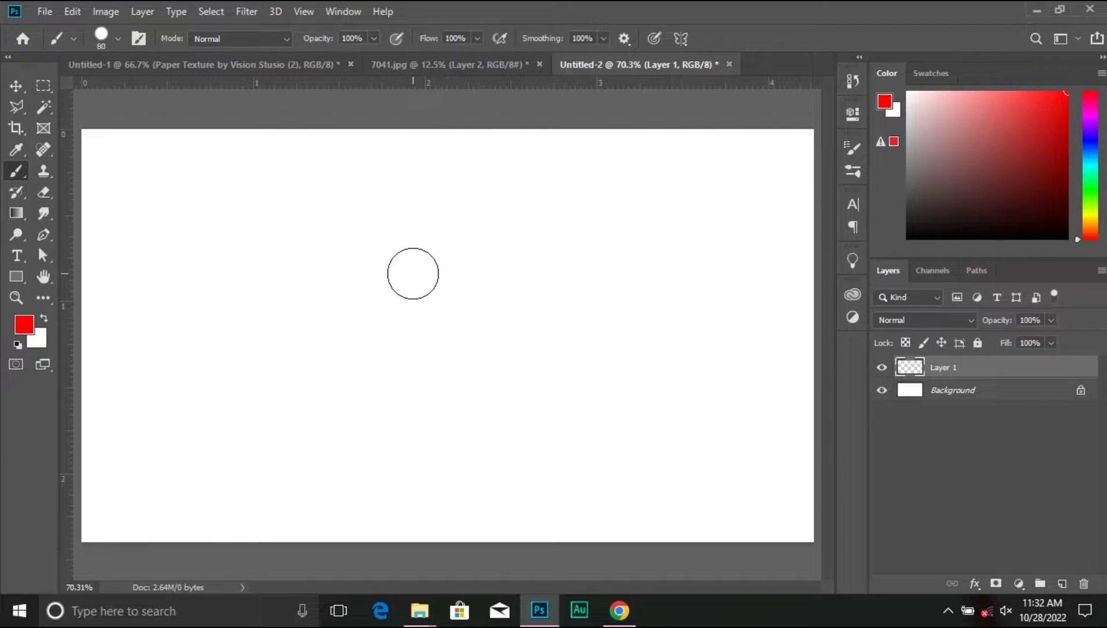
Enlarge and shrink the brush tip repeatedly, finishing at 300 px.
key("bracketright")
key("bracketright")
key("bracketright")
key("bracketright")
key("bracketright")
key("bracketright")
key("bracketleft")
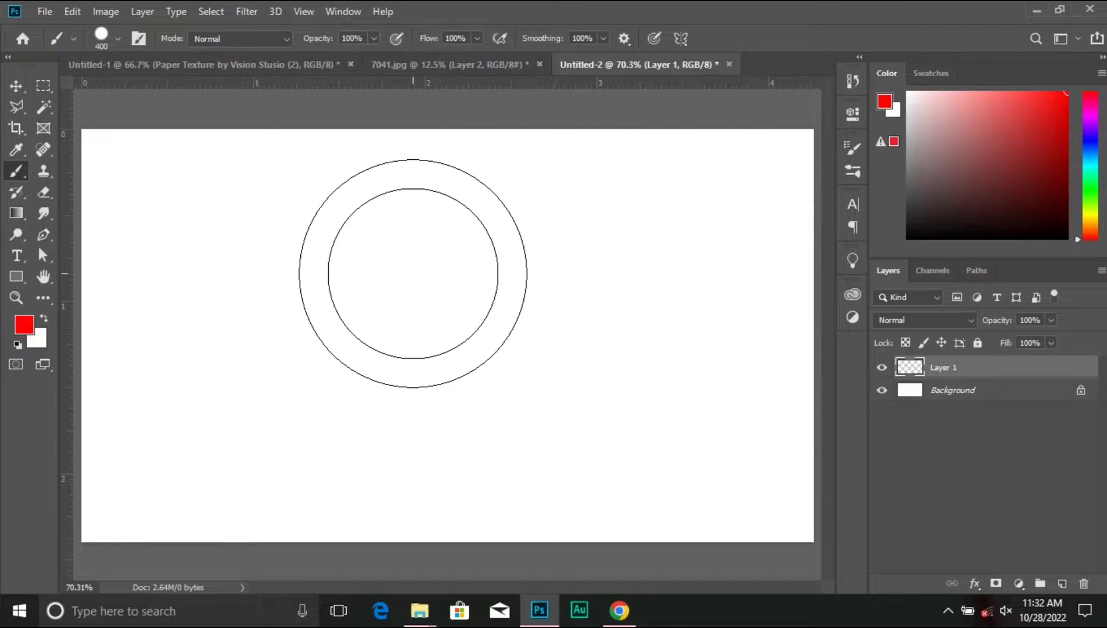
key("bracketleft")
key("bracketright")
key("bracketright")
key("bracketright")
key("bracketleft")
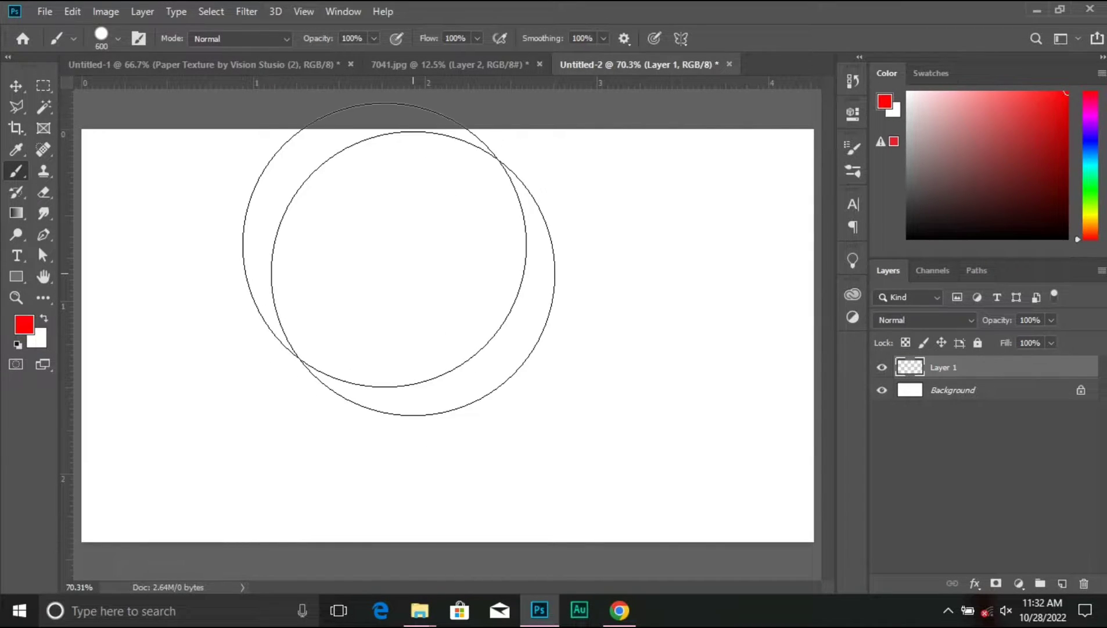
key("bracketleft")
key("bracketright")
key("bracketright")
key("bracketright")
key("bracketleft")
key("bracketleft")
key("bracketleft")
key("bracketleft")
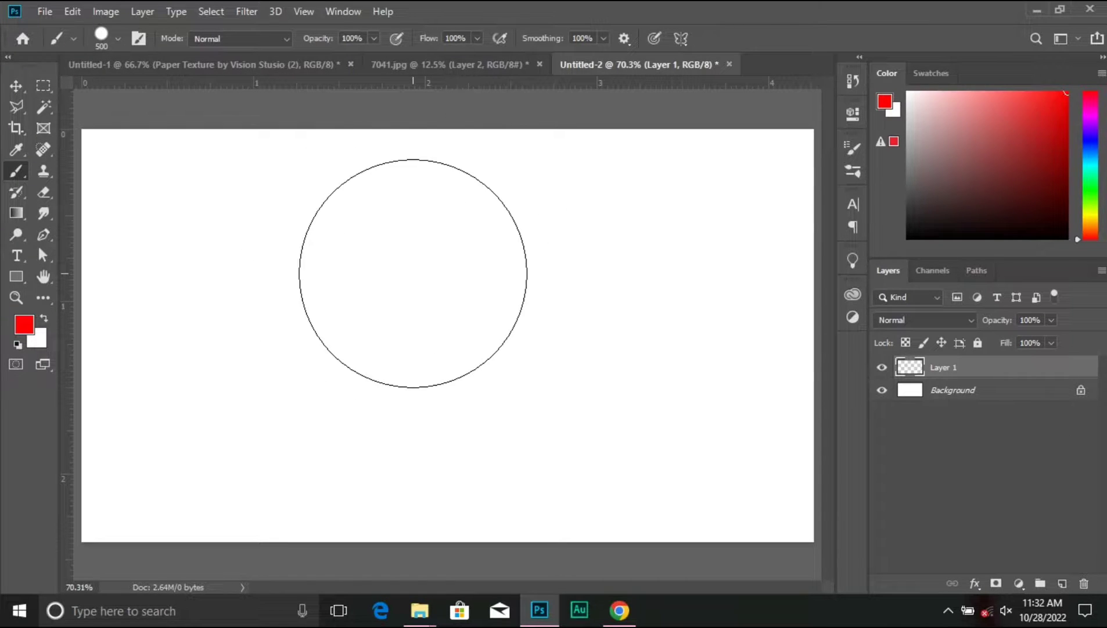
key("bracketright")
key("bracketright")
key("bracketright")
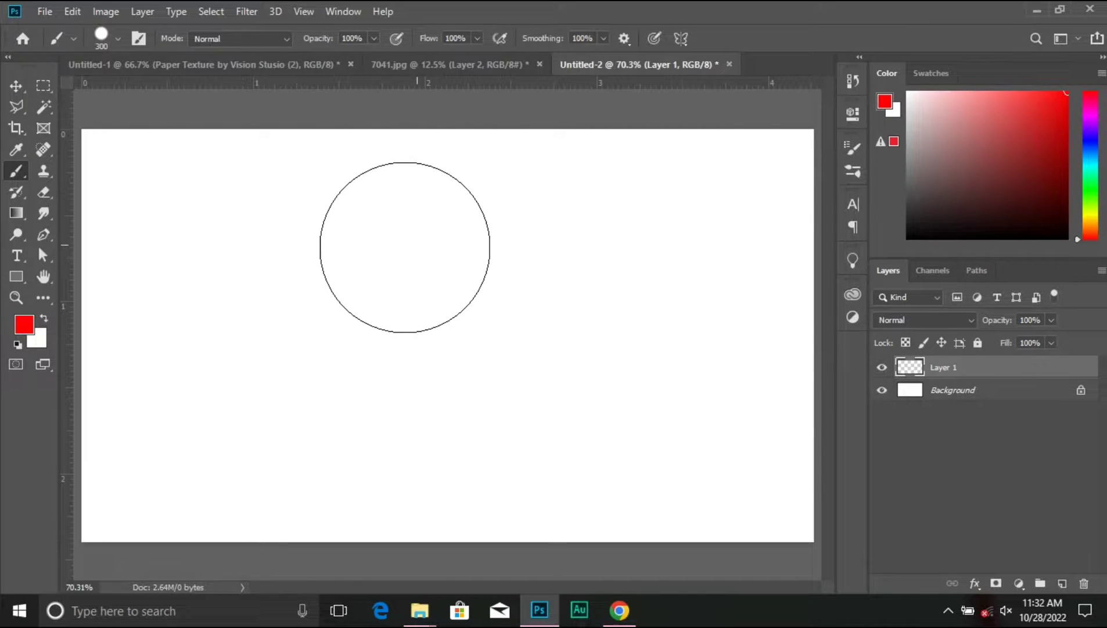
Set the brush size to 23 px and paint a thin red diagonal stroke on the canvas.
right_click(403, 247)
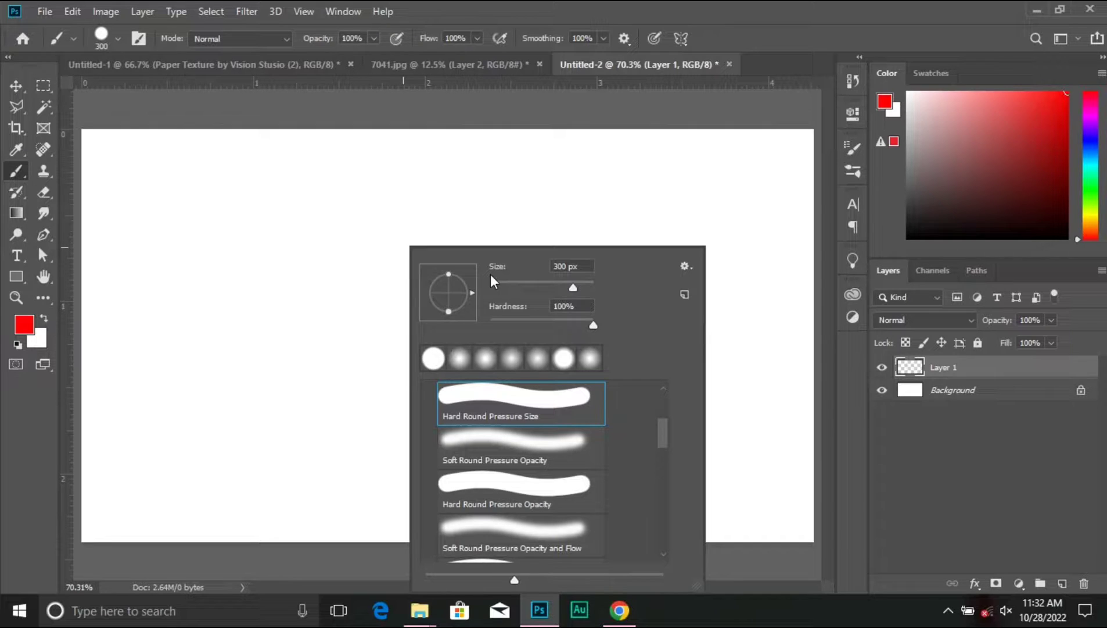
mouse_move(574, 288)
left_mouse_down()
mouse_move(521, 301)
mouse_move(546, 307)
mouse_move(511, 303)
mouse_move(562, 308)
mouse_move(519, 309)
mouse_move(564, 296)
mouse_move(509, 302)
mouse_move(558, 313)
mouse_move(500, 310)
left_mouse_up()
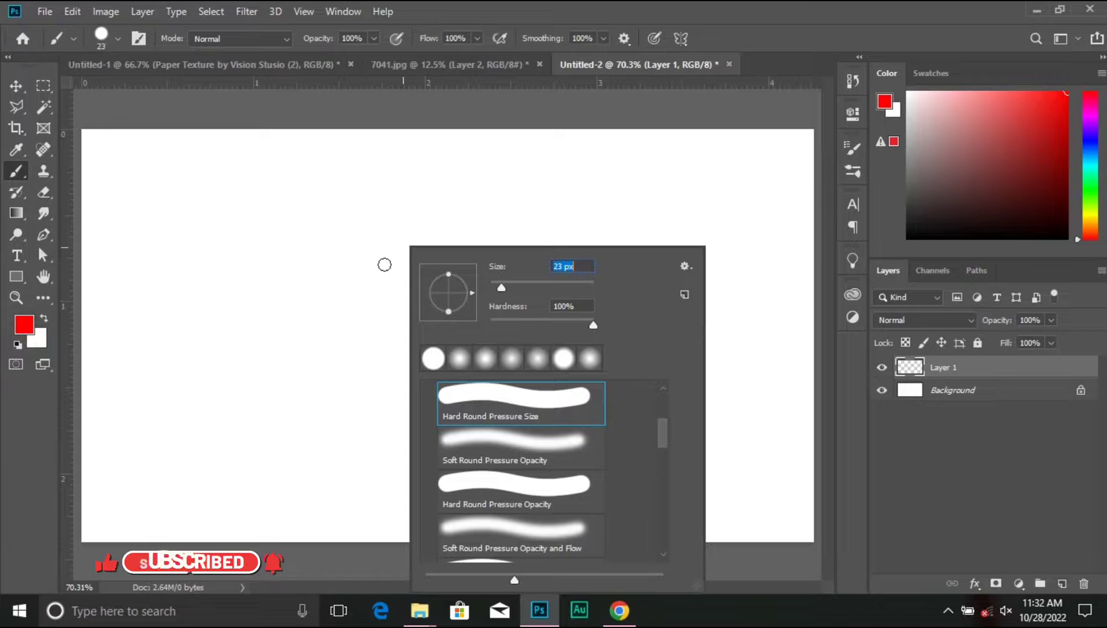
left_click_drag(173, 182, 390, 515)
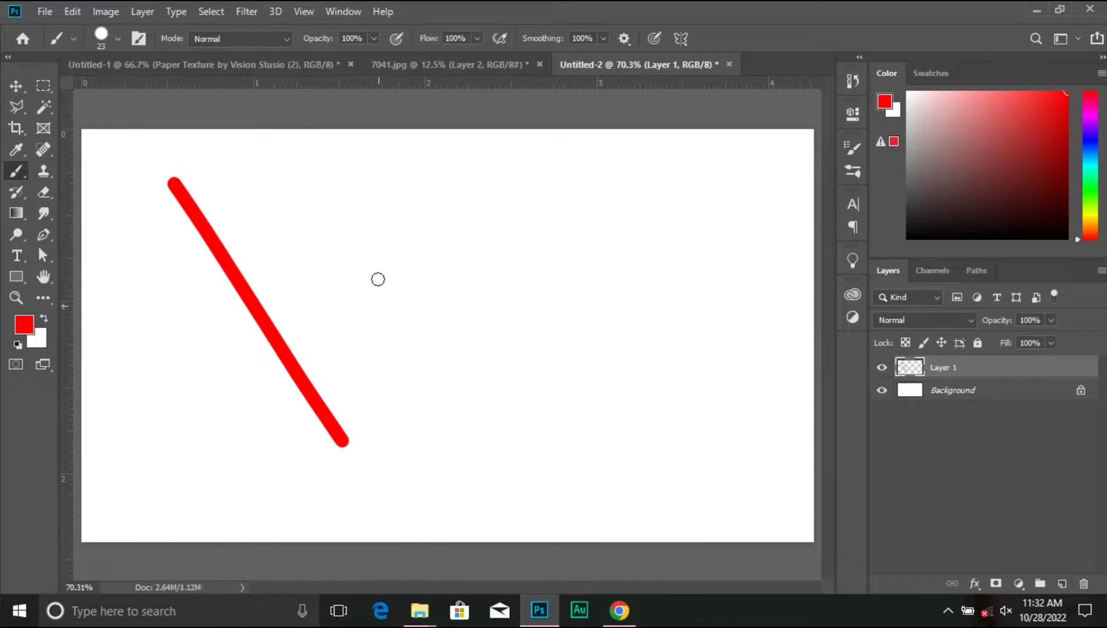
Set the brush size to 196 px.
right_click(372, 226)
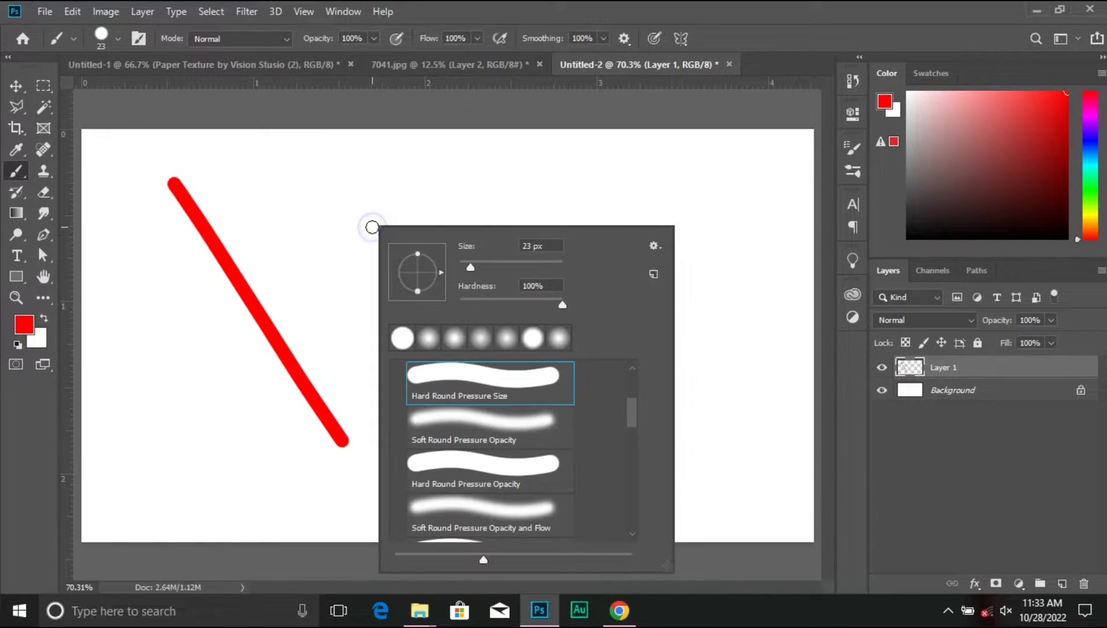
left_click_drag(472, 269, 543, 283)
key("Return")
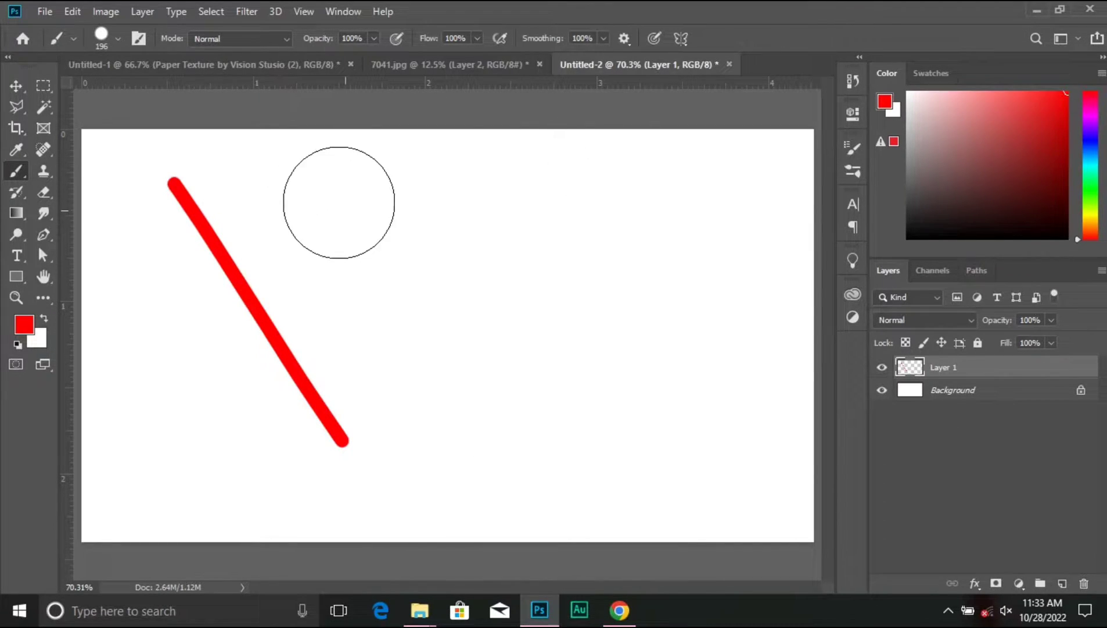
Paint a thick red diagonal stroke beside the thin one, and undo both strokes.
mouse_move(339, 197)
left_mouse_down()
mouse_move(588, 532)
mouse_move(535, 468)
left_mouse_up()
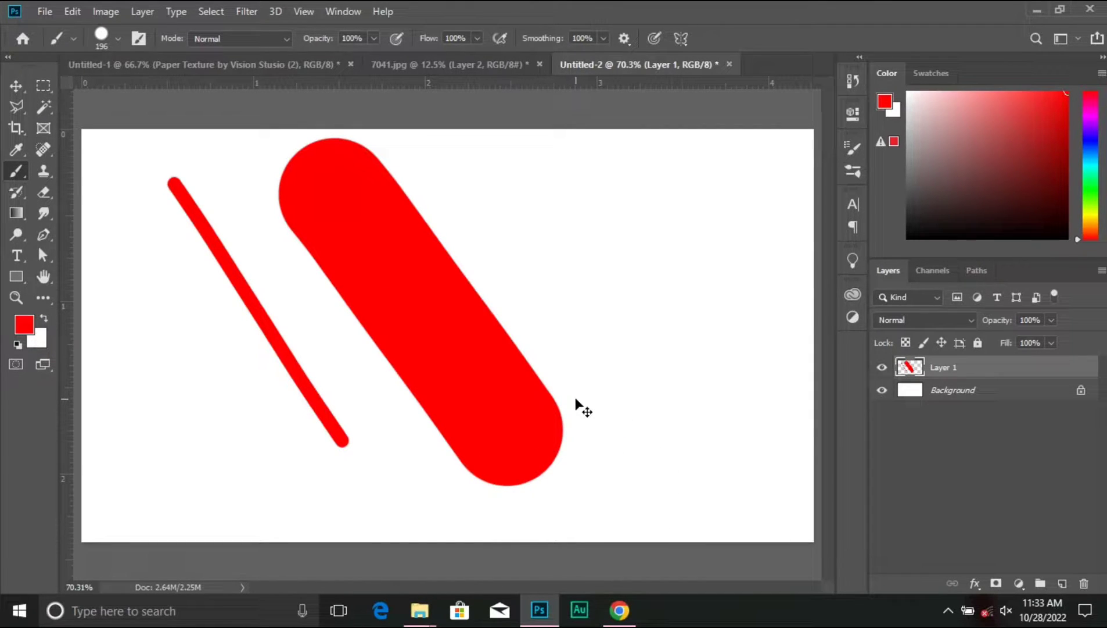
key("ctrl+z")
key("ctrl+z")
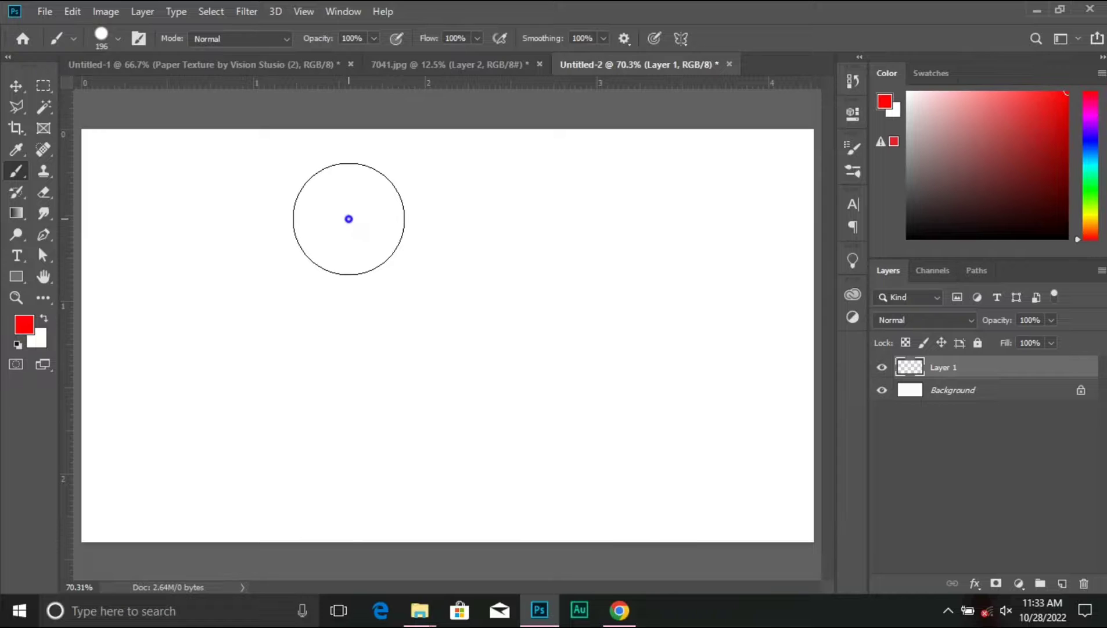
Paint a hard-edged red diagonal stroke on the canvas with the 196 px brush at 100% hardness.
right_click(361, 219)
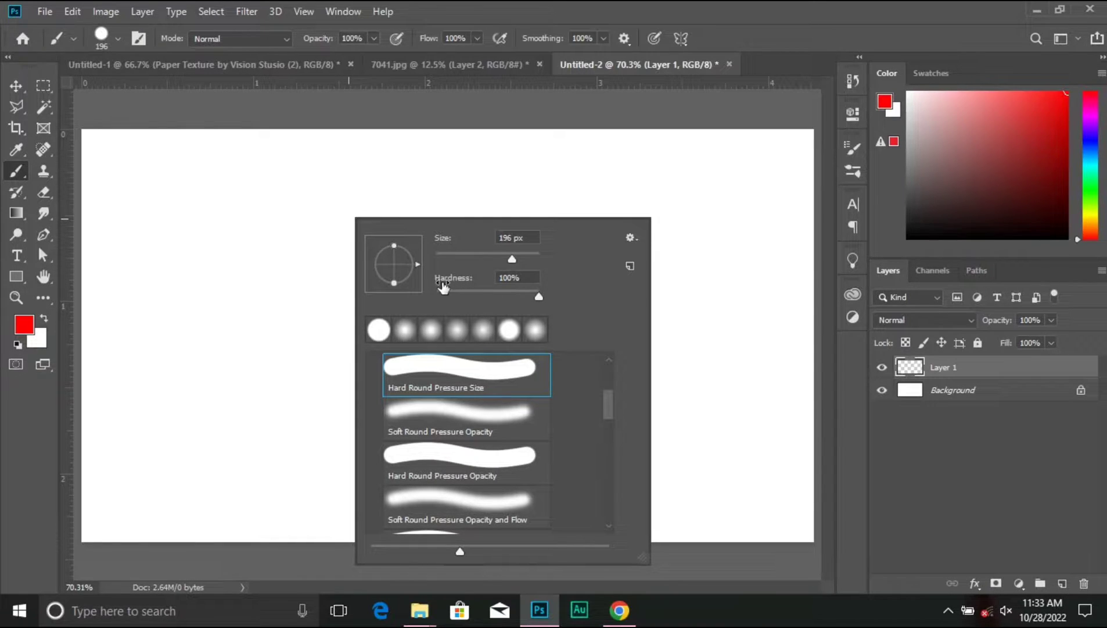
left_click(778, 50)
mouse_move(290, 197)
left_mouse_down()
mouse_move(437, 535)
mouse_move(433, 502)
left_mouse_up()
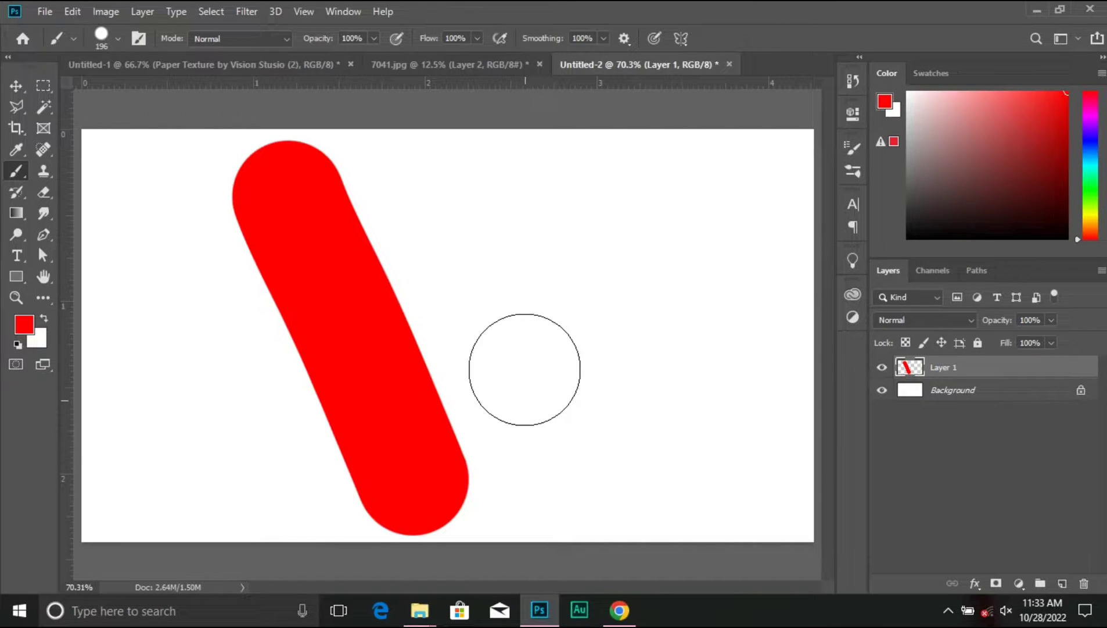
right_click(453, 204)
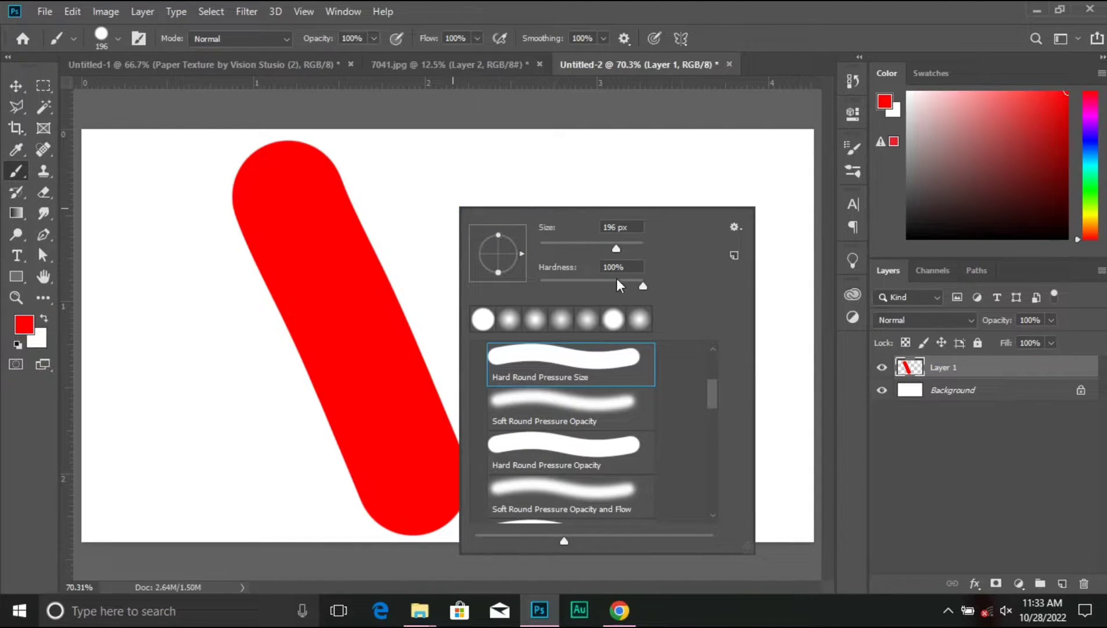
left_click(209, 229)
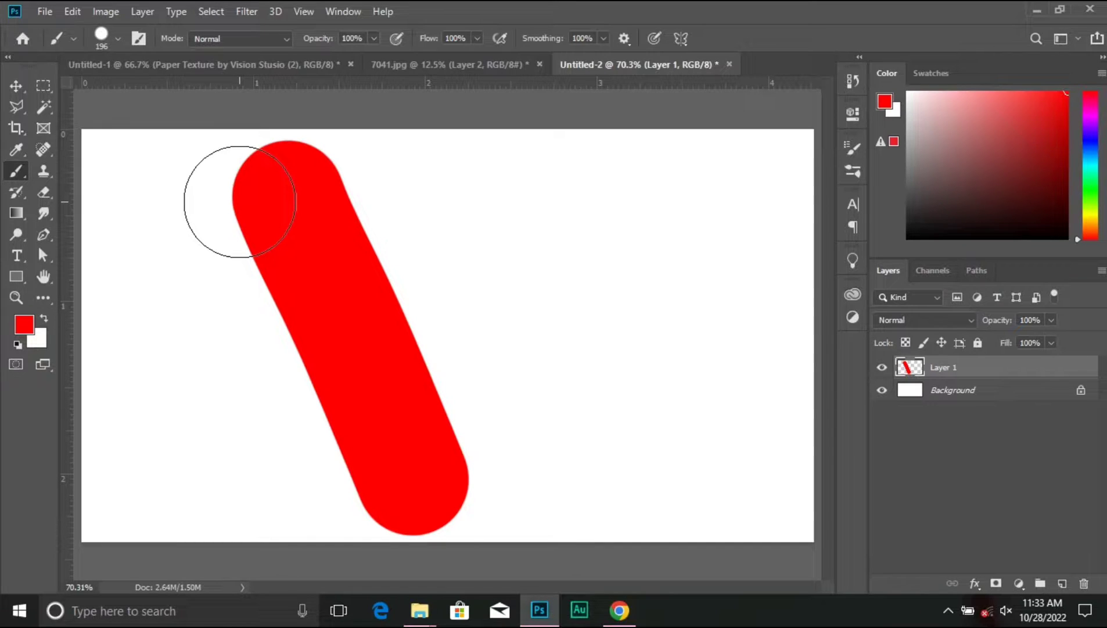
Set the brush hardness to 9%.
right_click(441, 202)
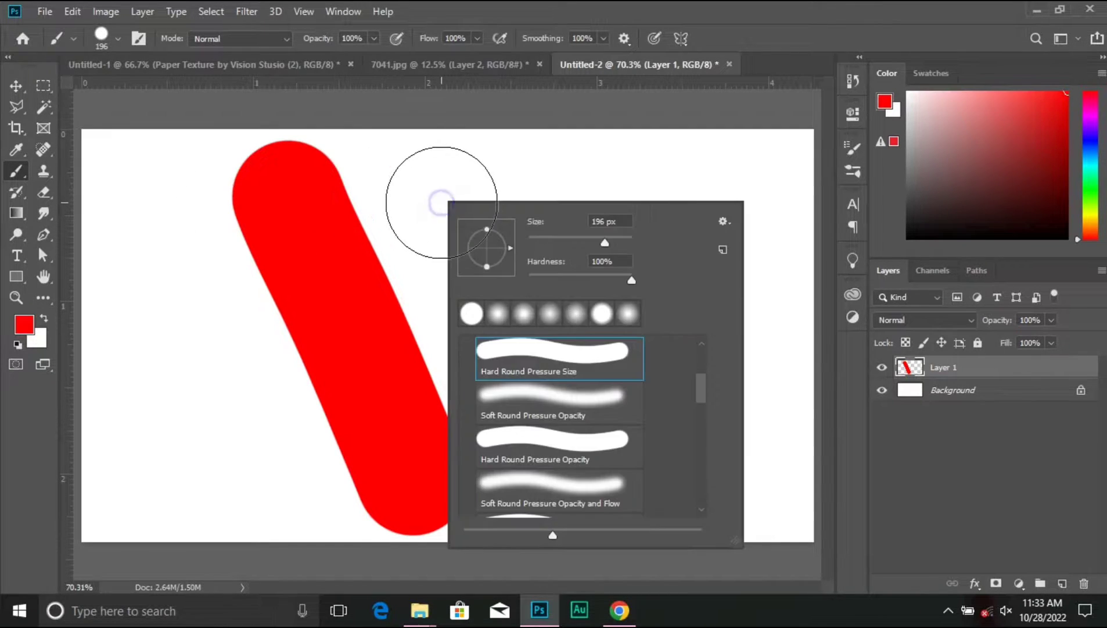
left_click_drag(591, 279, 538, 280)
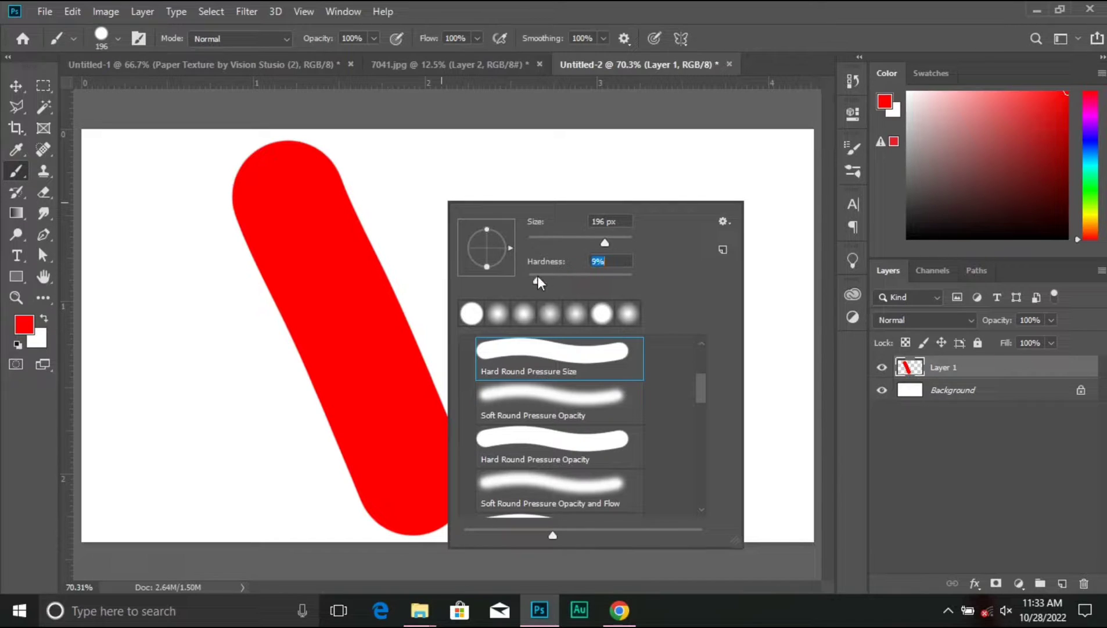
left_click(807, 10)
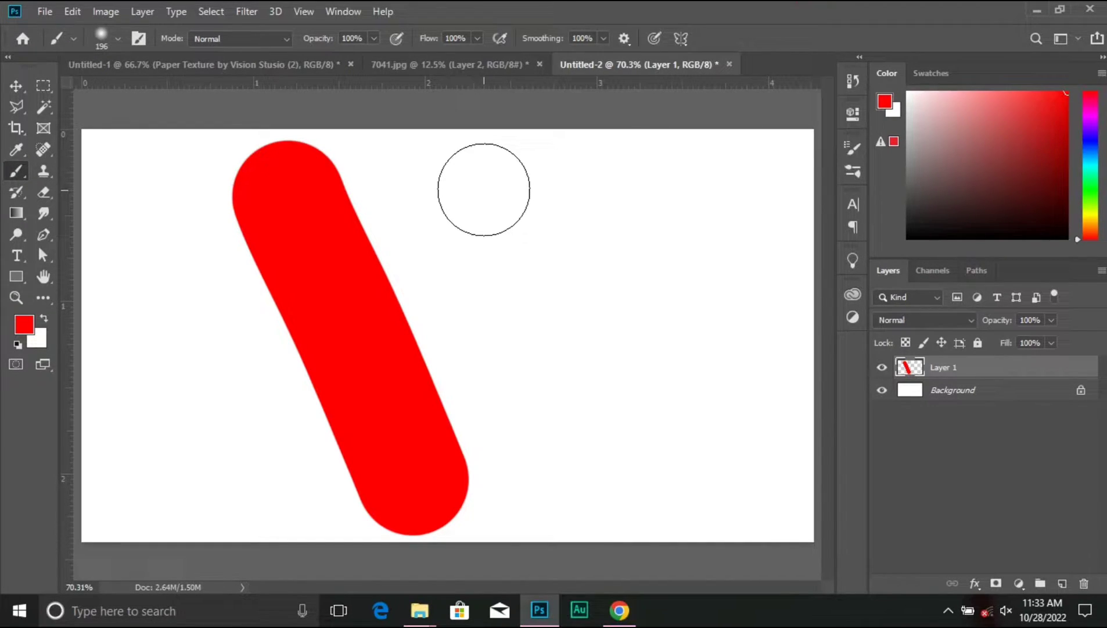
Paint a soft-edged red diagonal stroke parallel to the hard-edged one, and undo both strokes.
left_click_drag(480, 183, 677, 504)
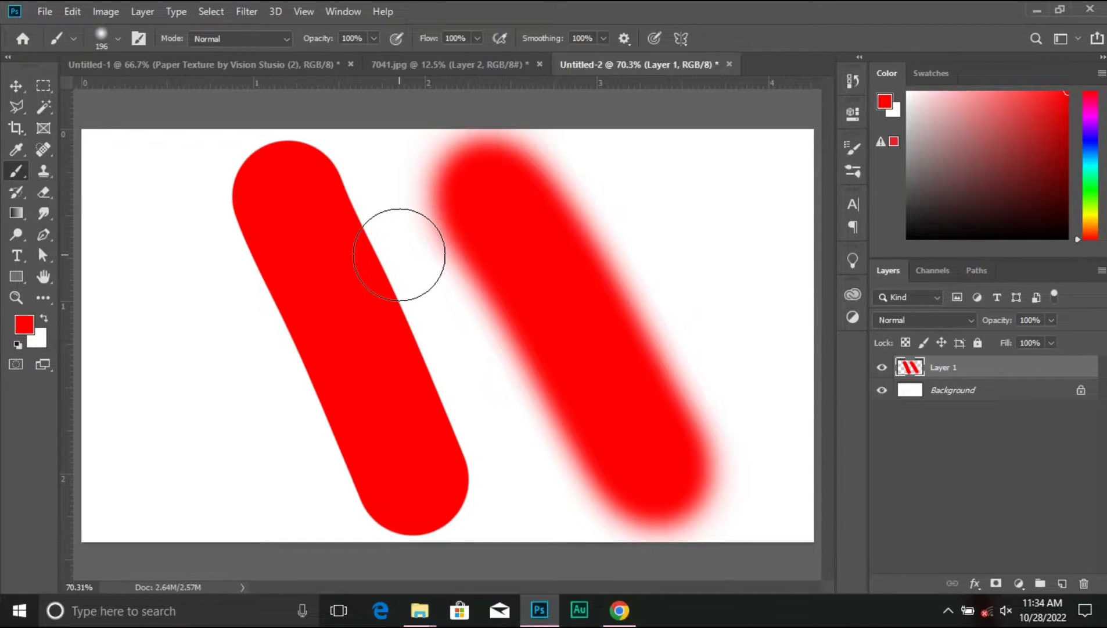
key("ctrl")
key("ctrl+z")
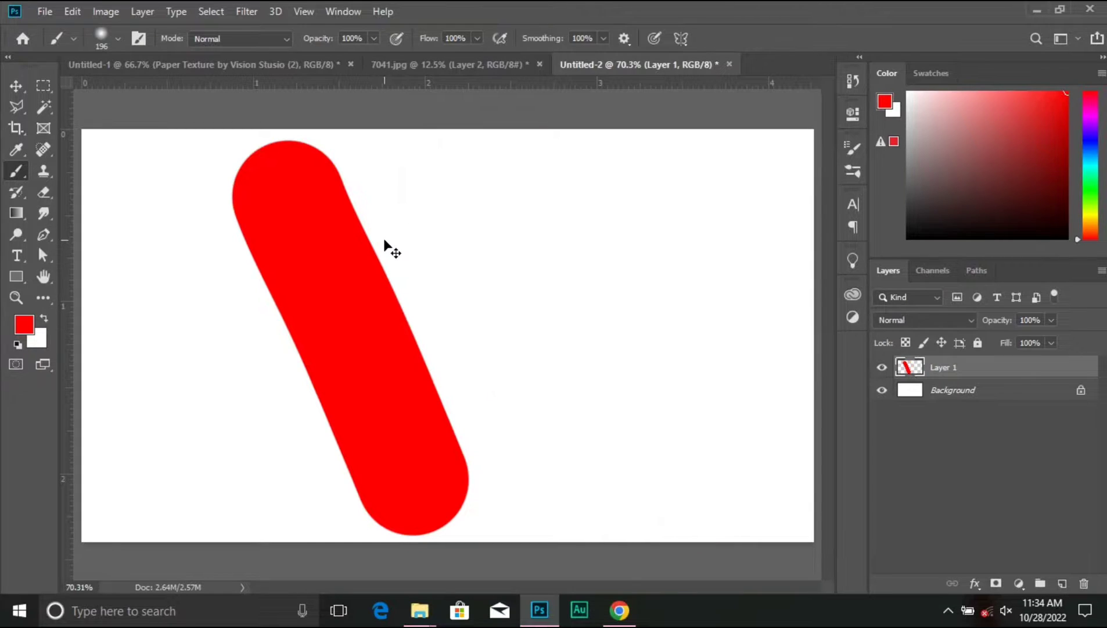
key("ctrl+z")
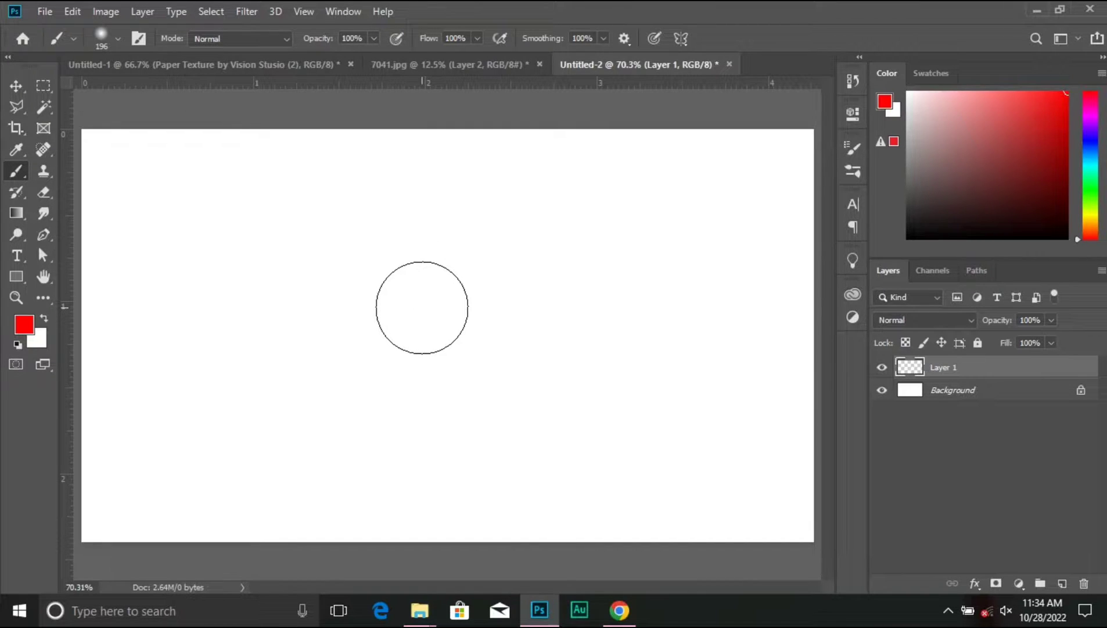
key("alt")
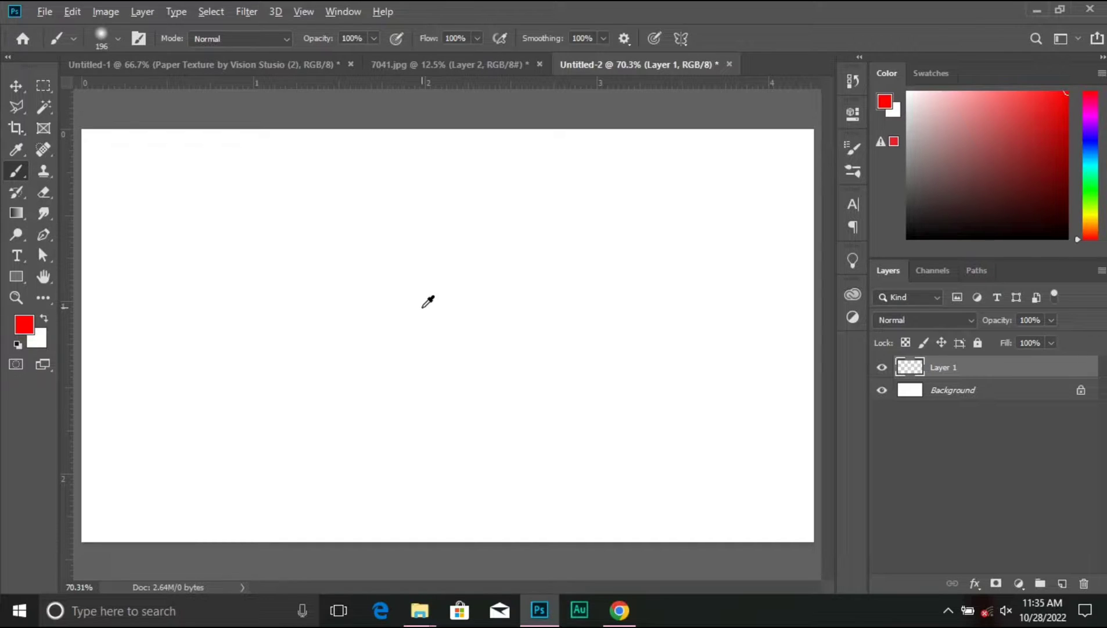
Adjust the brush directly on the canvas to a 372 px diameter and 26% hardness.
right_click(423, 307, "alt")
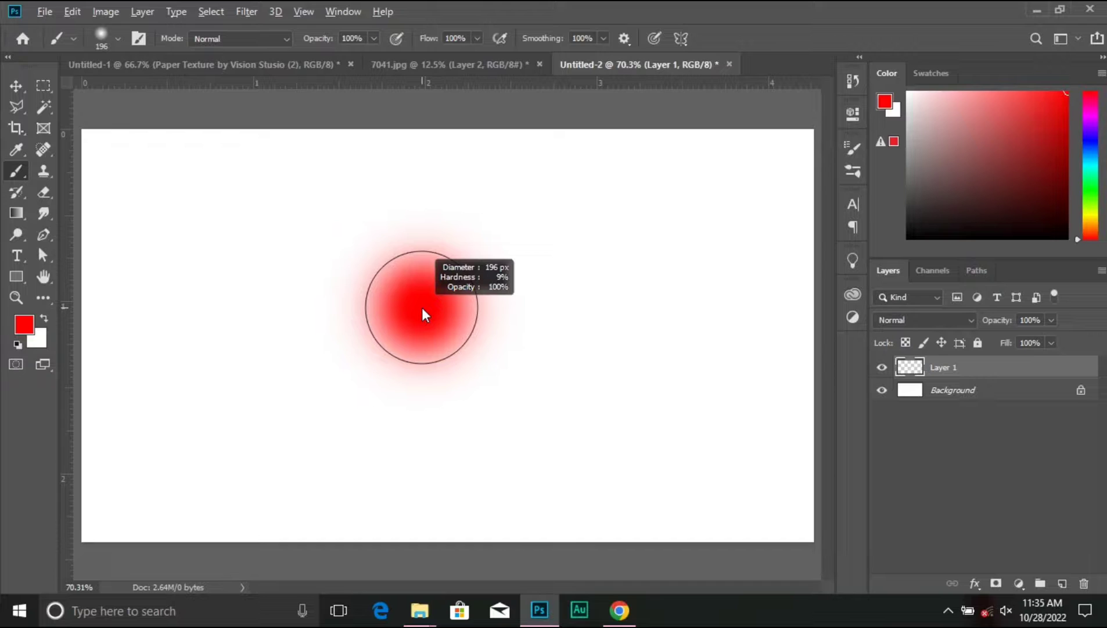
mouse_move(423, 309)
left_mouse_down()
mouse_move(558, 316)
mouse_move(397, 309)
mouse_move(550, 318)
mouse_move(441, 315)
mouse_move(525, 325)
mouse_move(469, 330)
mouse_move(519, 335)
mouse_move(484, 334)
left_mouse_up()
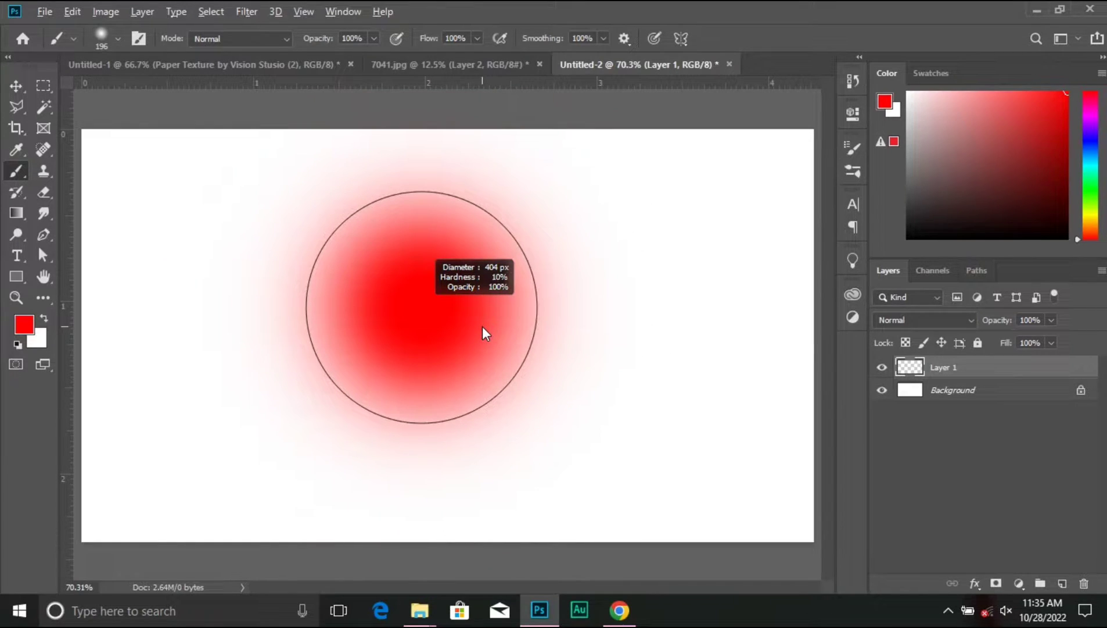
mouse_move(482, 326)
left_mouse_down()
mouse_move(469, 626)
mouse_move(476, 388)
mouse_move(447, 314)
mouse_move(445, 120)
mouse_move(463, 283)
mouse_move(451, 299)
mouse_move(441, 463)
mouse_move(435, 319)
mouse_move(504, 321)
mouse_move(409, 319)
mouse_move(433, 322)
mouse_move(433, 237)
mouse_move(435, 415)
mouse_move(440, 249)
mouse_move(425, 307)
mouse_move(424, 425)
mouse_move(427, 161)
mouse_move(435, 338)
mouse_move(445, 228)
left_mouse_up()
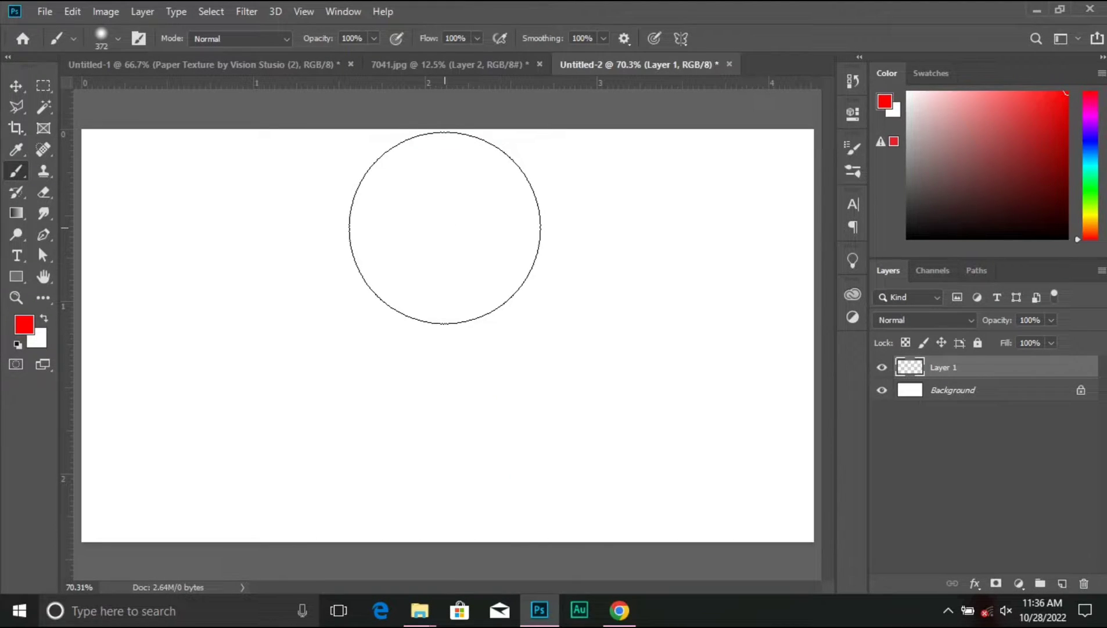
Reduce the brush size incrementally to 20 px.
key("bracketleft")
key("bracketleft")
key("bracketleft")
key("bracketleft")
key("bracketleft")
key("bracketleft")
key("bracketleft")
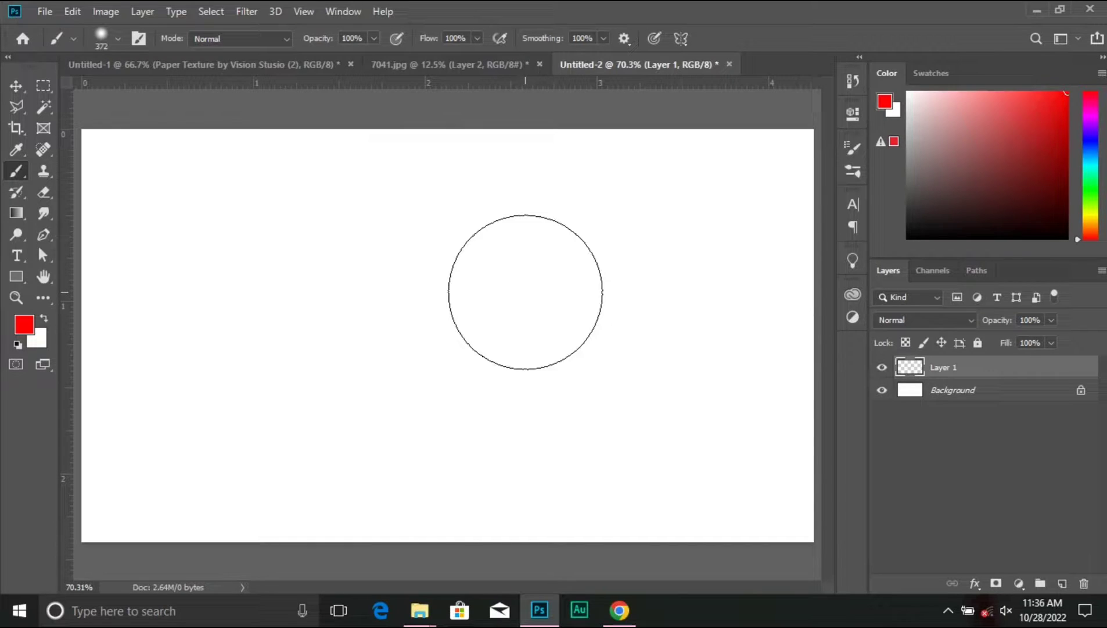
key("bracketleft")
key("bracketleft")
key("bracketleft")
key("bracketleft")
key("bracketleft")
key("bracketleft")
key("bracketleft")
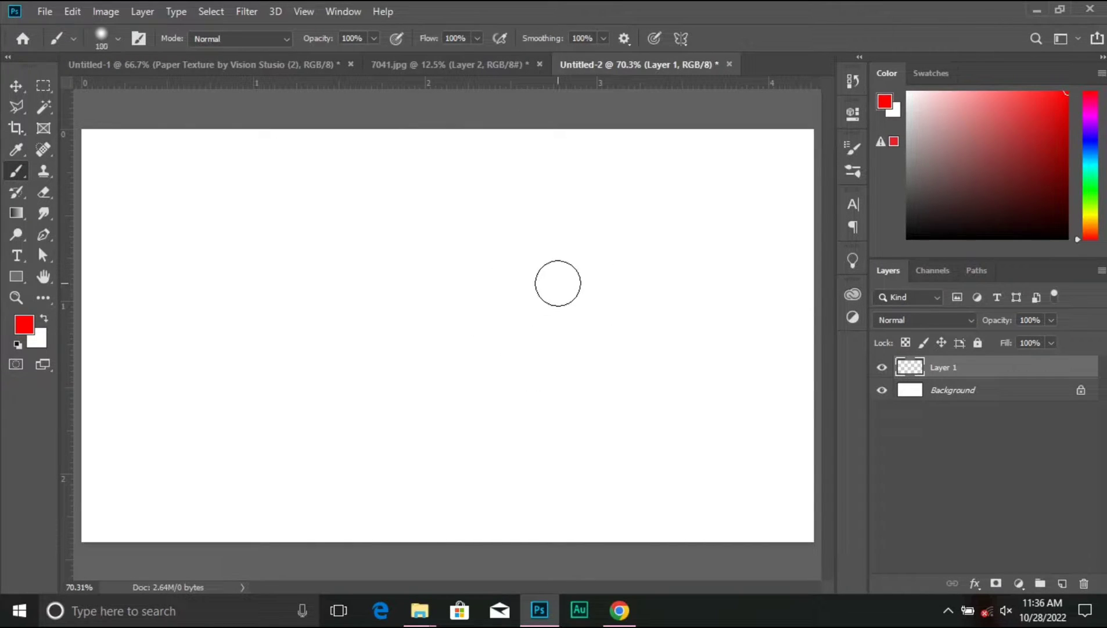
key("bracketleft")
key("bracketleft")
Paint a straight horizontal red stroke across the upper canvas and a straight vertical one below it, and undo both.
left_click(212, 193)
left_click_drag(212, 193, 711, 195)
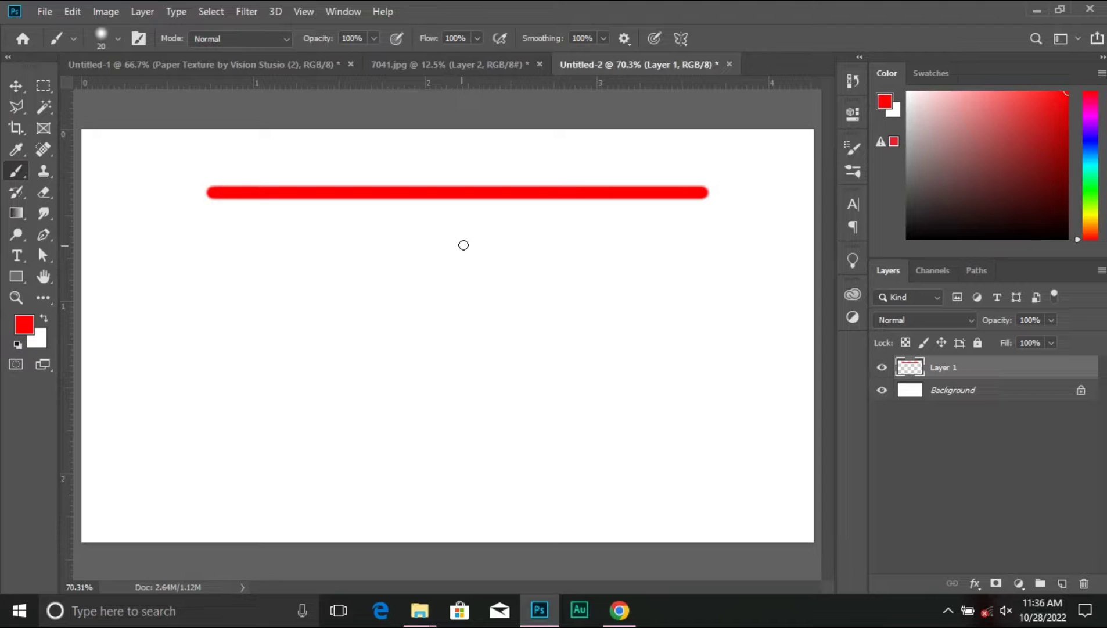
left_click_drag(470, 249, 480, 499)
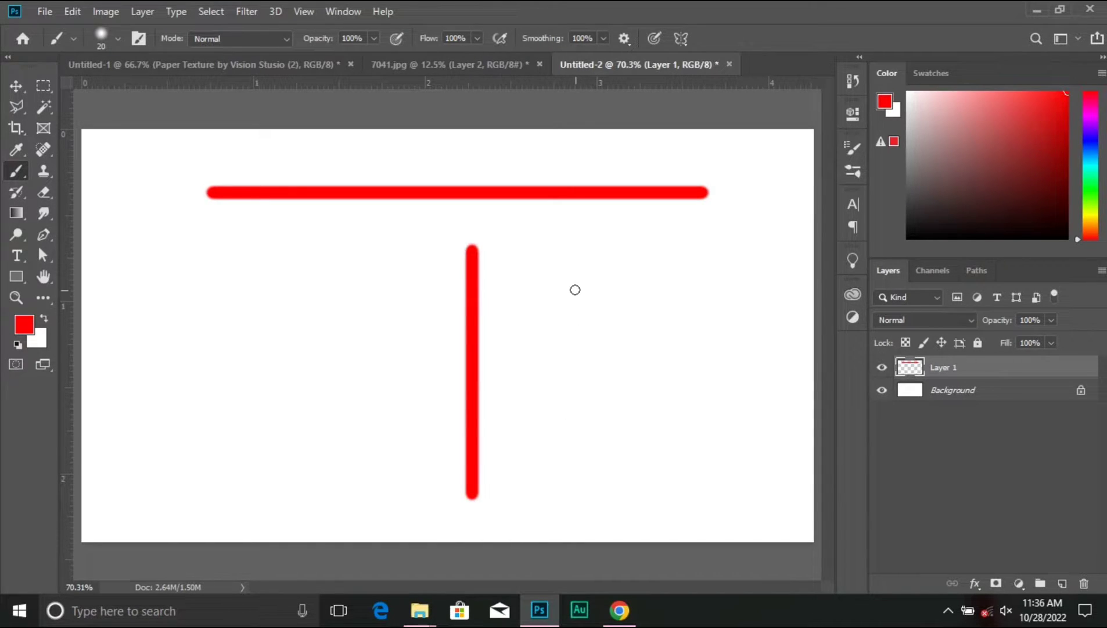
key("ctrl+z")
key("ctrl+z")
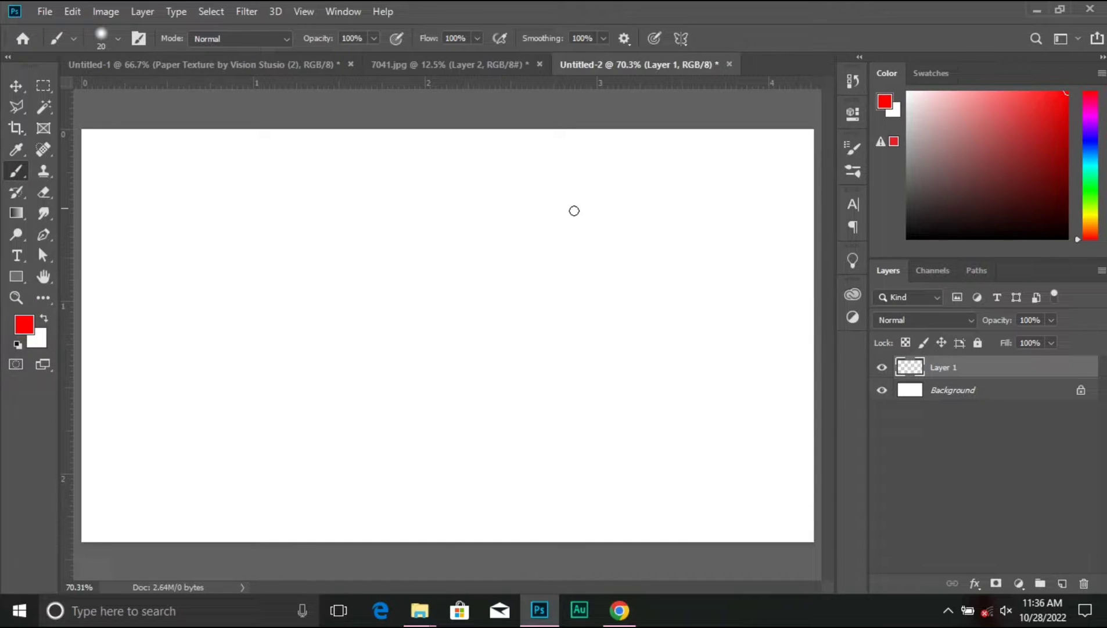
Paint a closed zigzag outline of connected straight red segments, starting and ending near the canvas's lower-right corner.
left_click(764, 497)
left_click(636, 185, "shift")
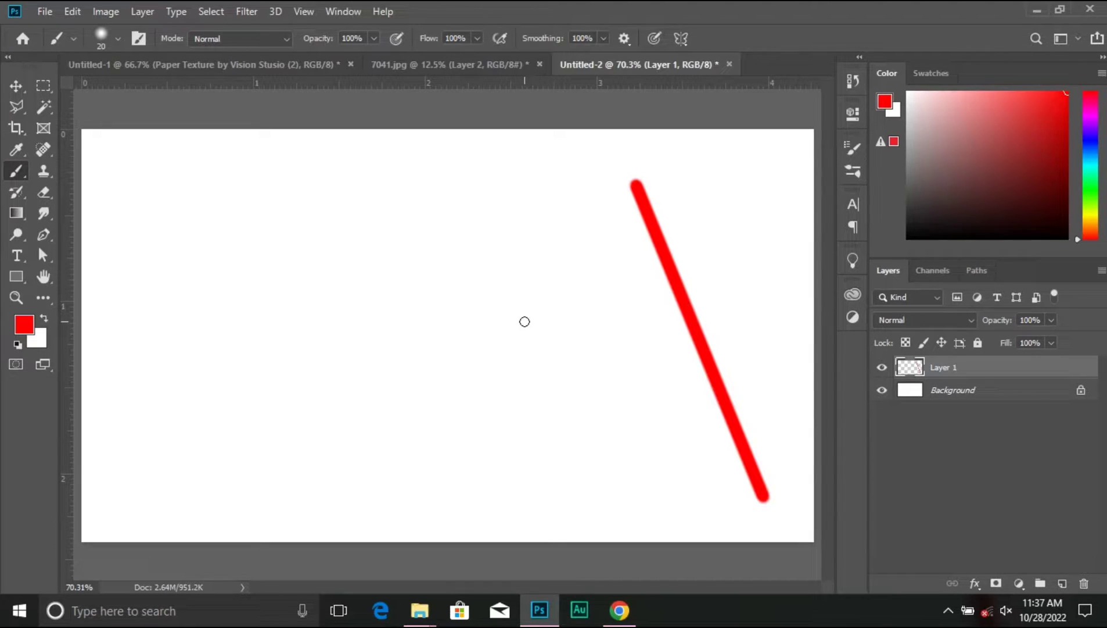
left_click(524, 321, "shift")
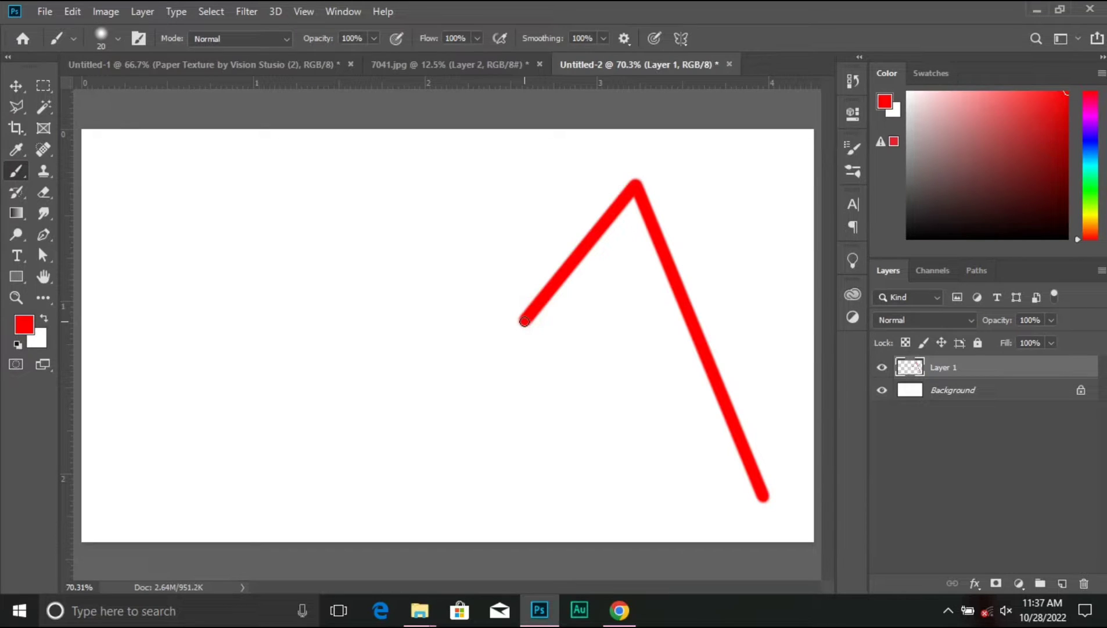
left_click(517, 177, "shift")
left_click(327, 248, "shift")
left_click(409, 435, "shift")
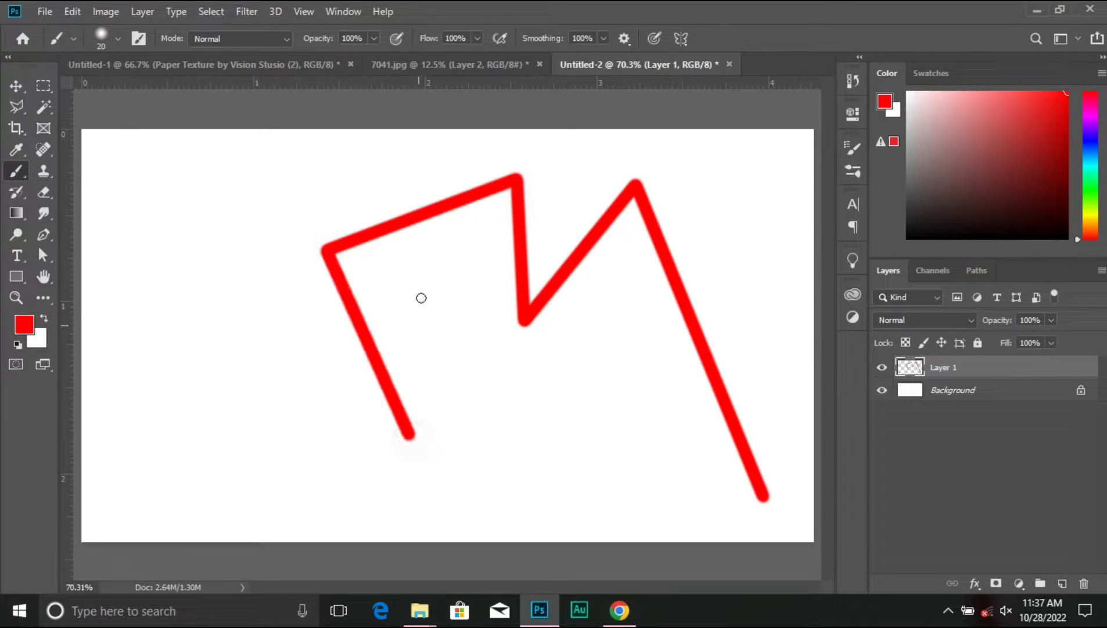
left_click(423, 279, "shift")
left_click(565, 435, "shift")
left_click(627, 314, "shift")
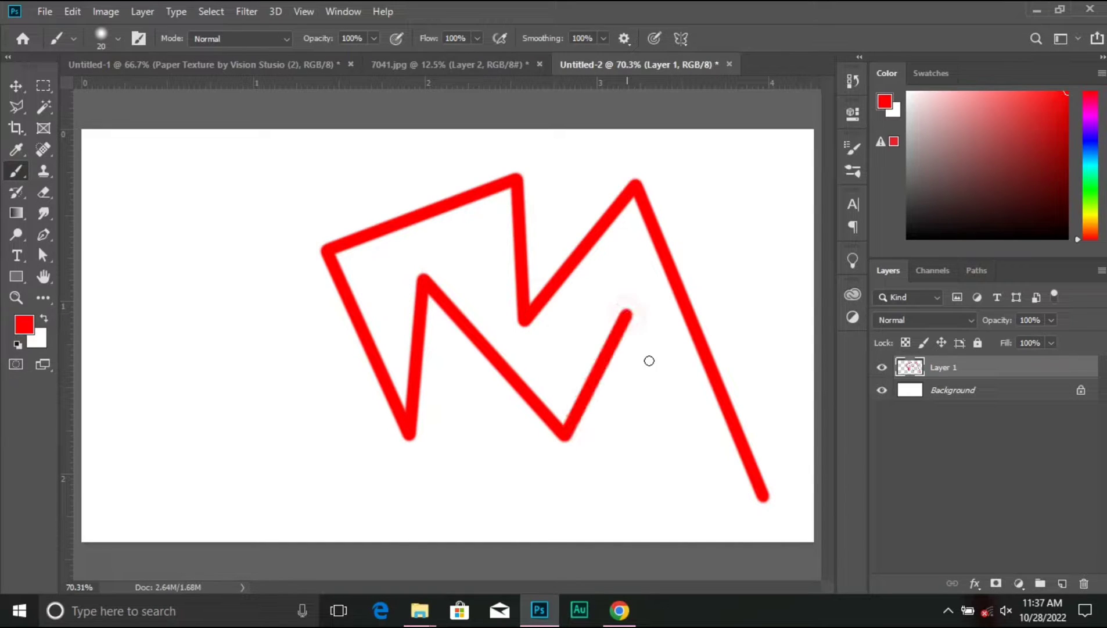
left_click(661, 434, "shift")
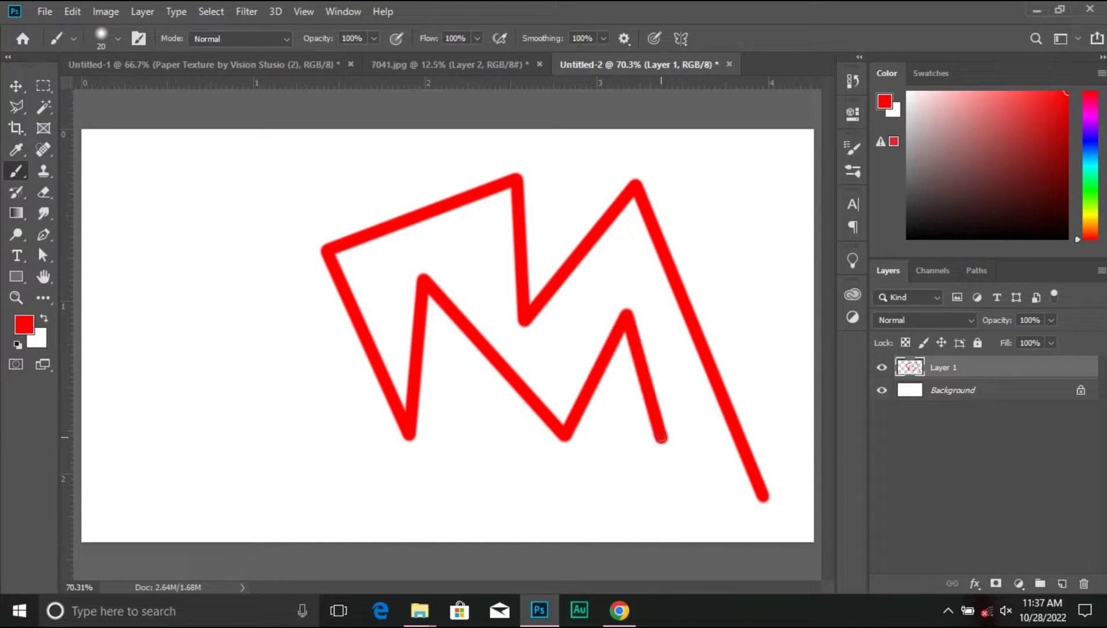
left_click(763, 495, "shift")
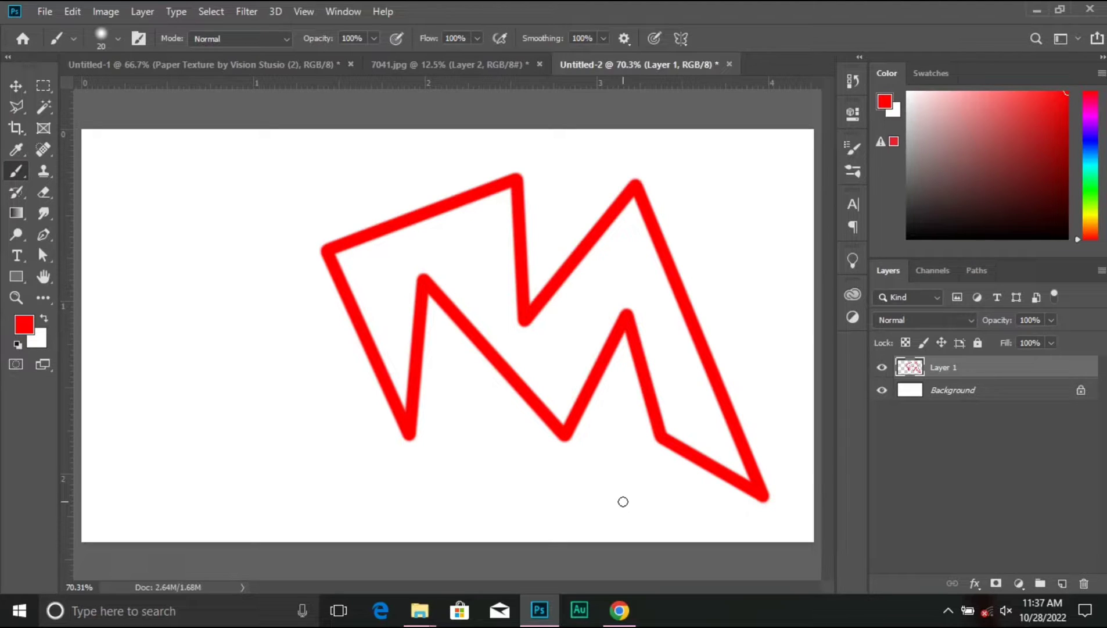
Undo all segments of the red zigzag outline, including its starting dot.
key("ctrl")
key("ctrl+z")
key("ctrl+z")
key("ctrl+z")
key("ctrl+z")
key("ctrl+z")
key("ctrl+z")
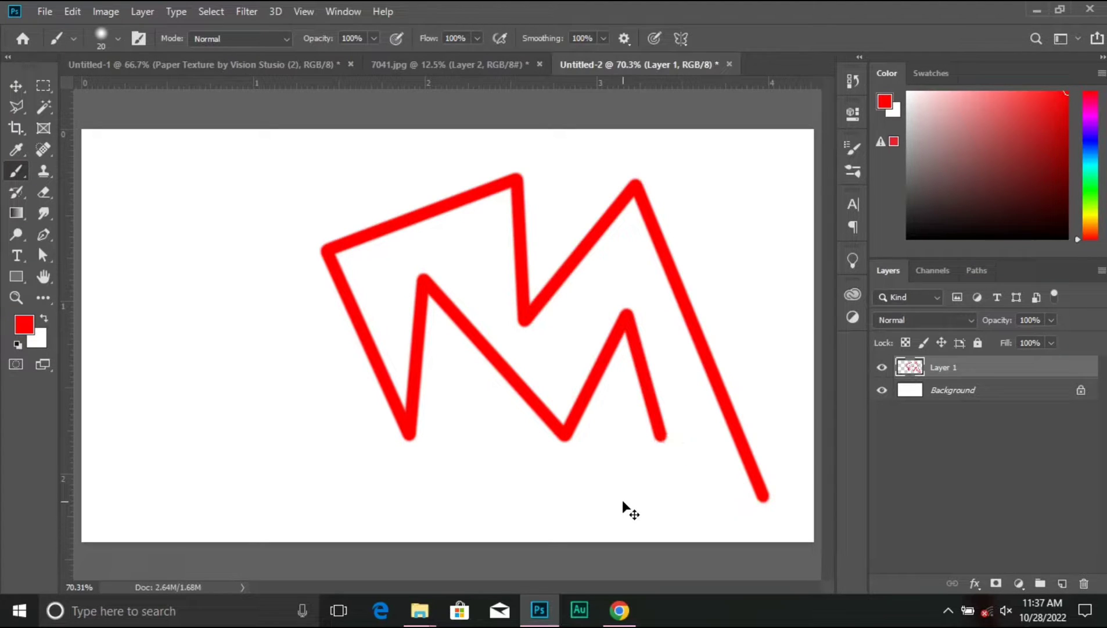
key("ctrl+z")
key("ctrl+z")
key("ctrl+z")
key("ctrl+z")
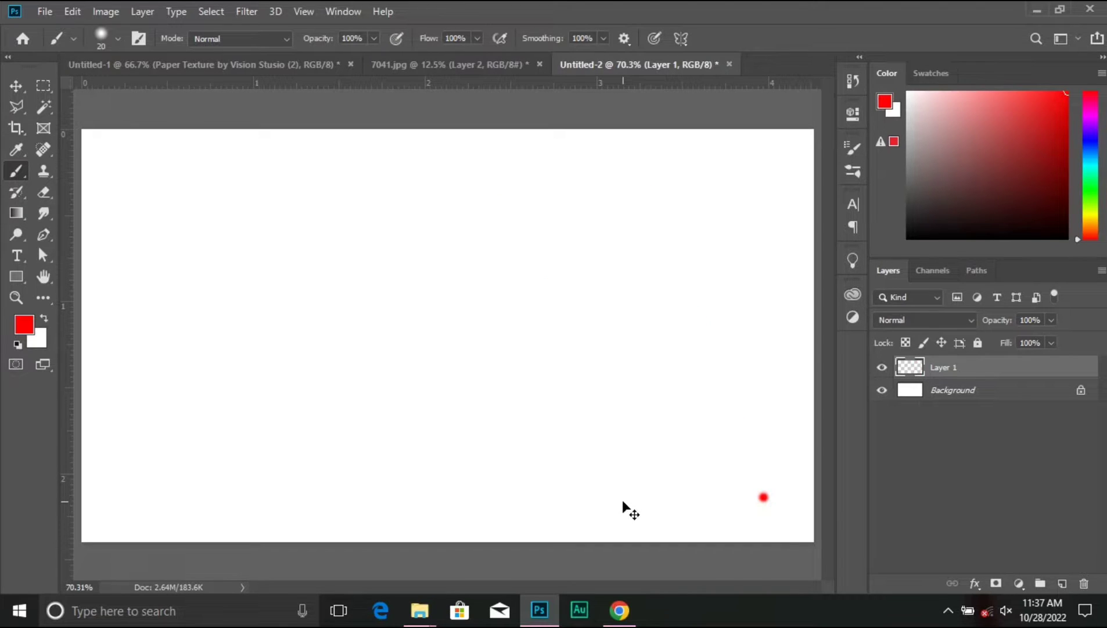
key("ctrl+z")
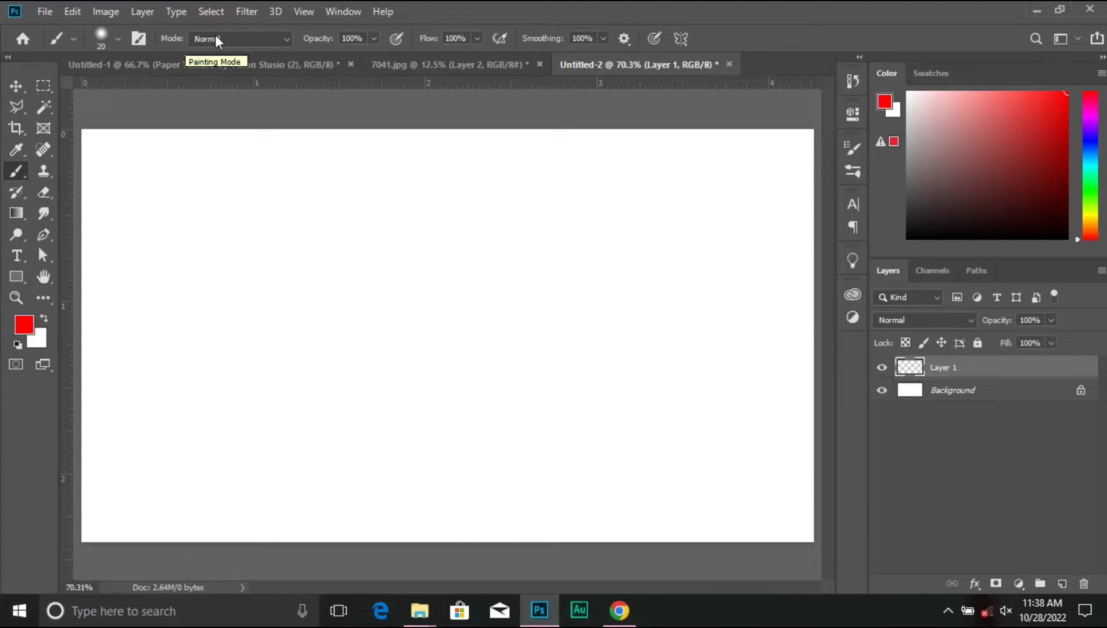
Compare the brush's painting modes with the layer blending modes, keeping the brush mode at Normal.
left_click(263, 41)
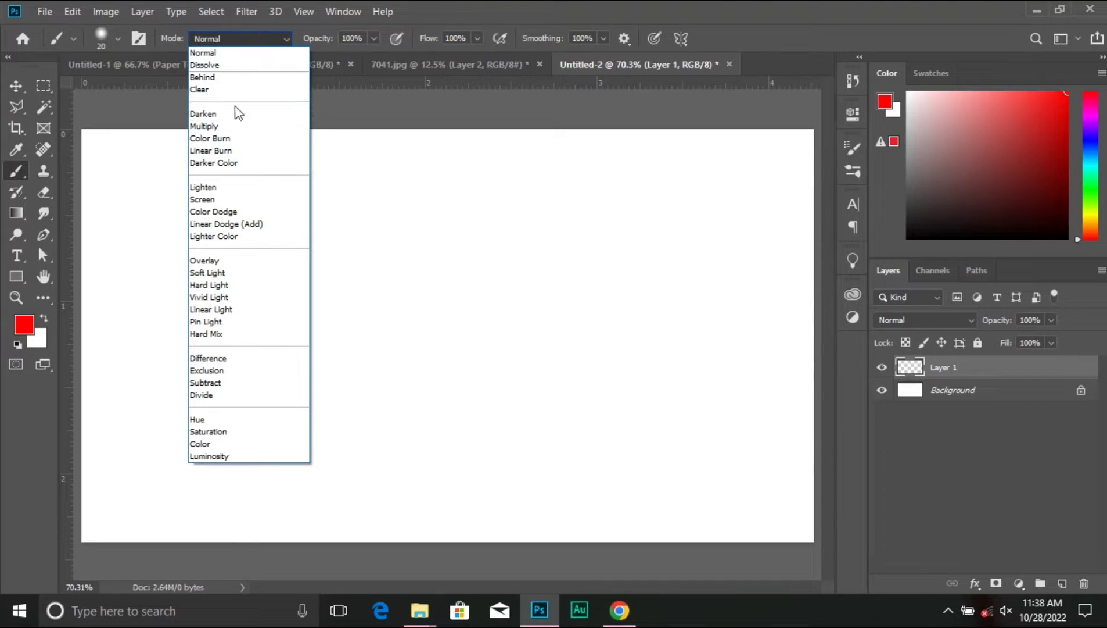
left_click(275, 38)
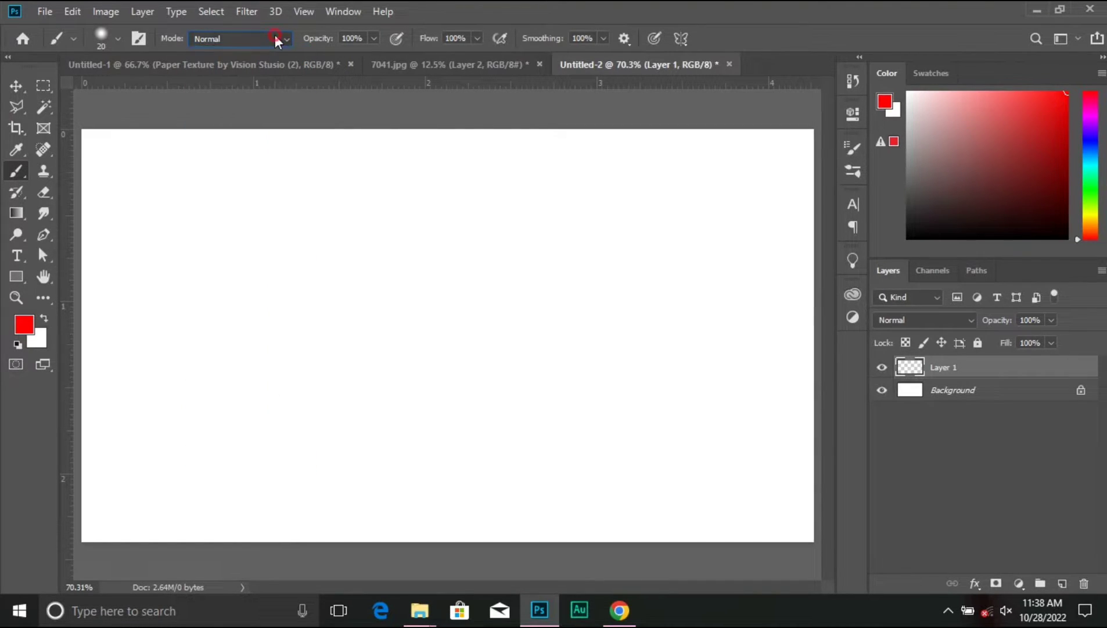
left_click(954, 320)
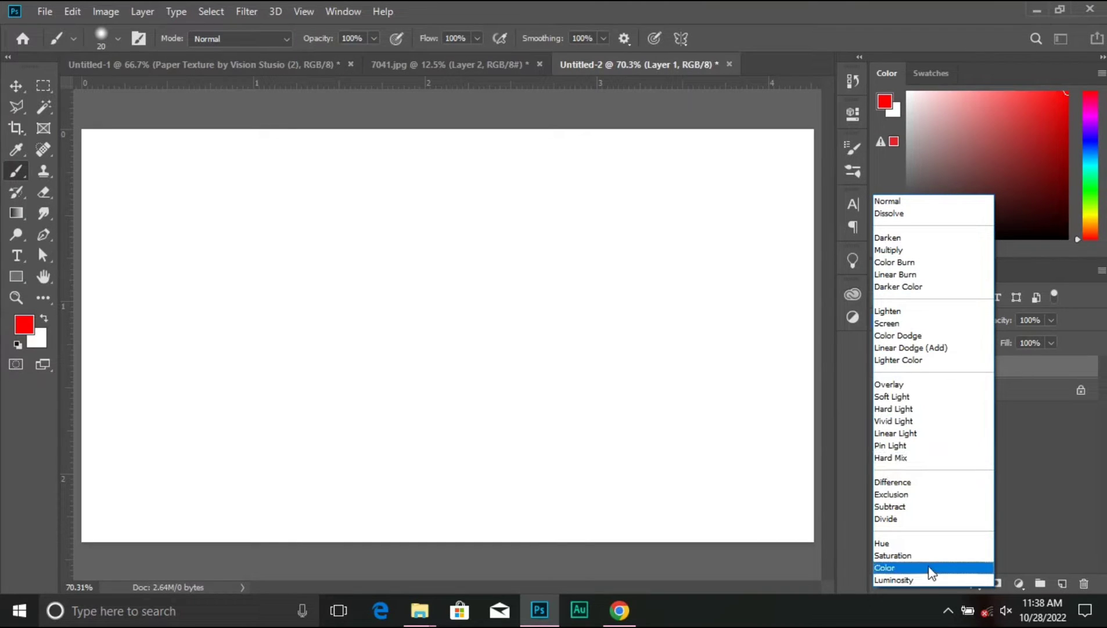
left_click(259, 41)
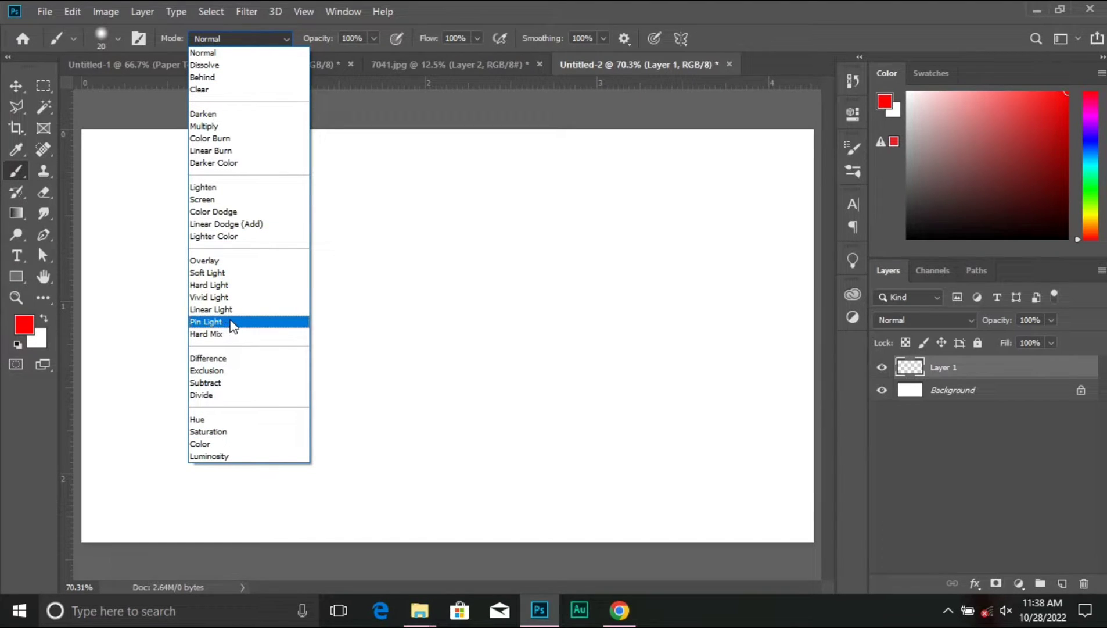
left_click(222, 56)
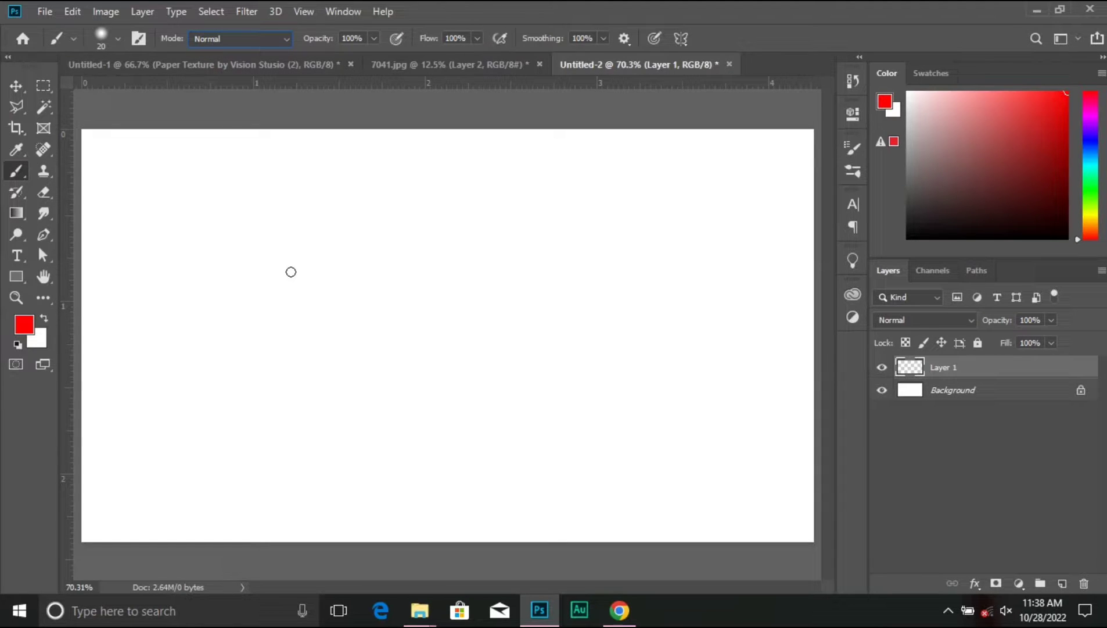
Set the brush size to 165 px and test it with a soft-edged red stroke, undoing the stroke.
right_click(336, 231)
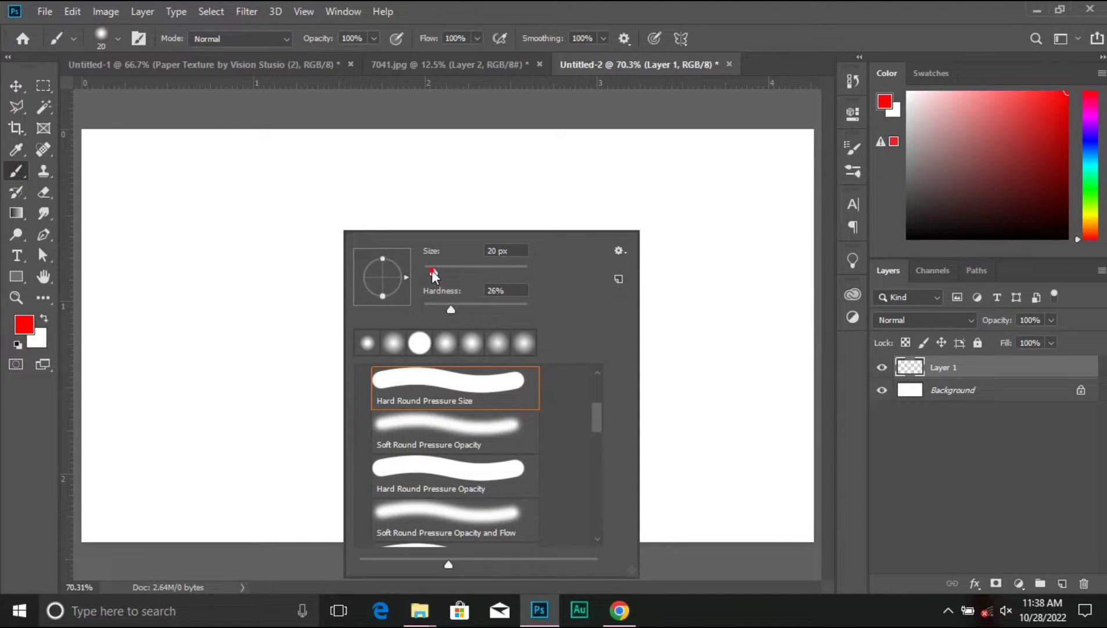
left_click_drag(432, 270, 446, 276)
left_click(784, 31)
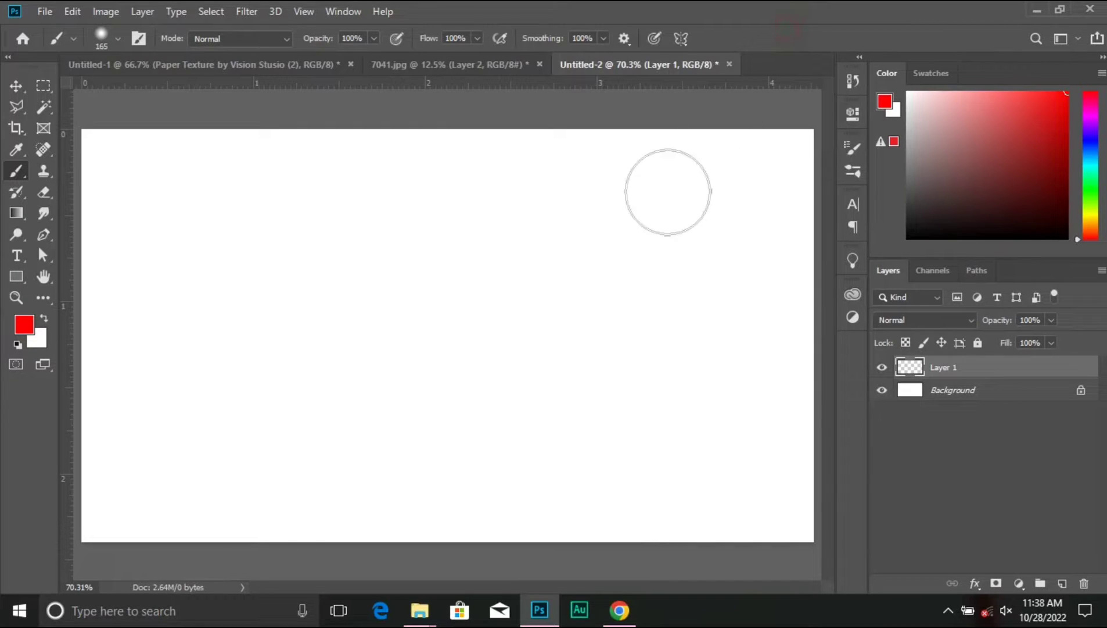
left_click_drag(208, 275, 671, 321)
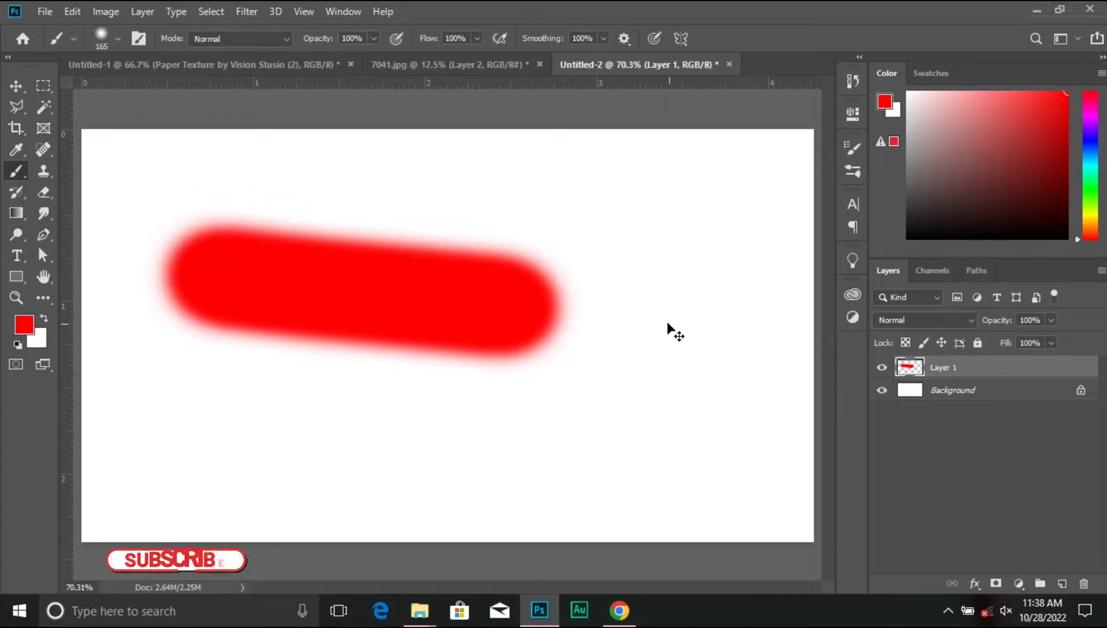
key("ctrl+z")
Set the brush hardness to 100% and paint a thick, nearly horizontal red stroke across the upper canvas.
right_click(330, 227)
left_click_drag(444, 312, 631, 339)
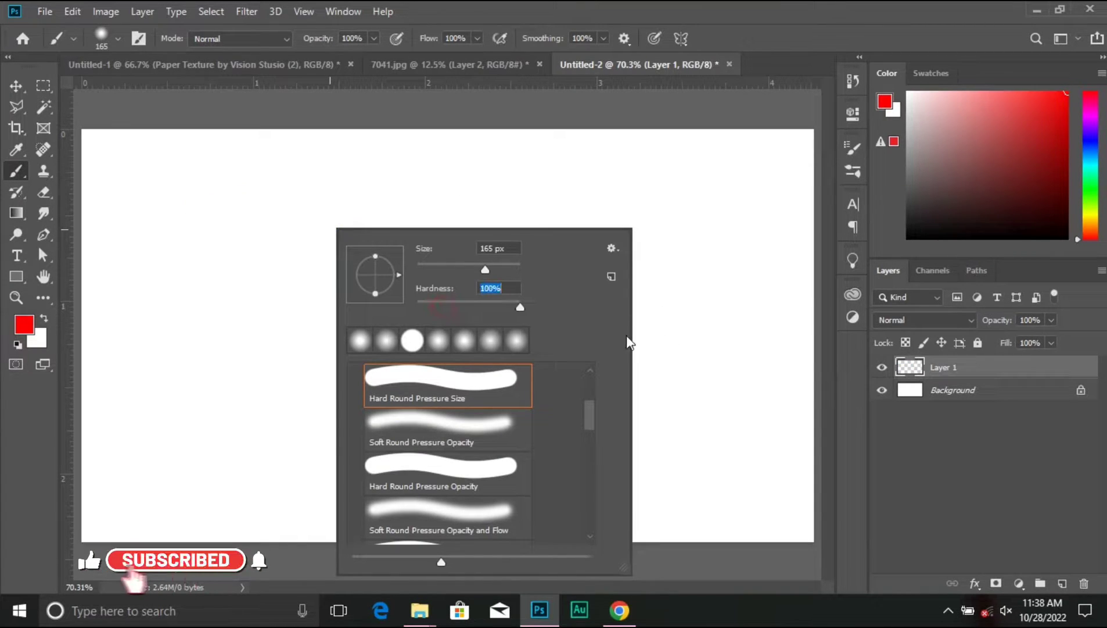
left_click(774, 42)
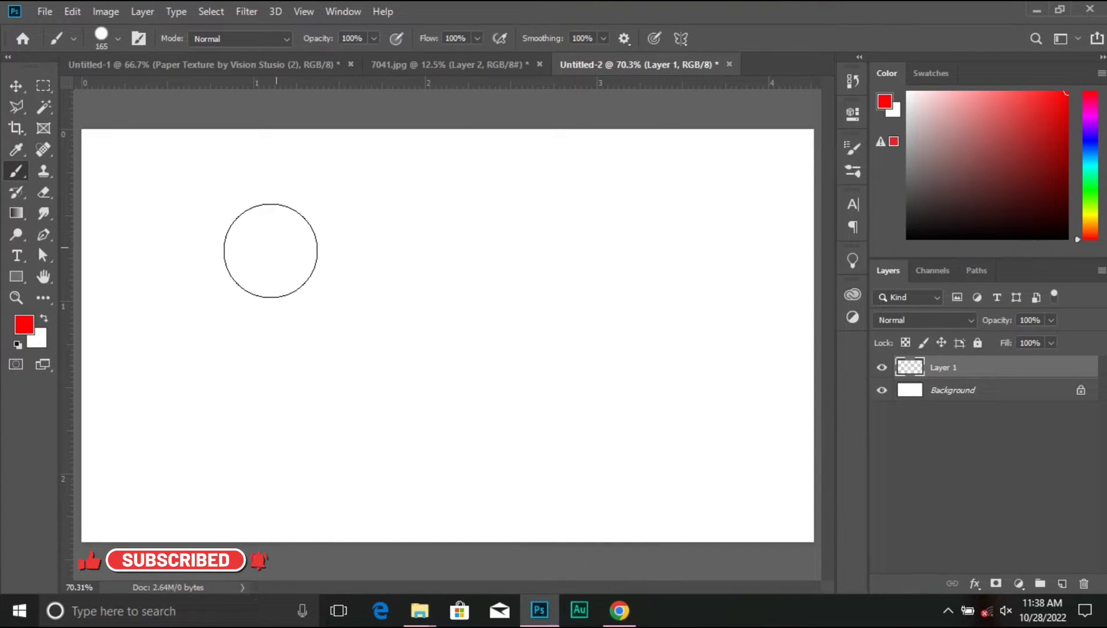
left_click_drag(250, 245, 747, 251)
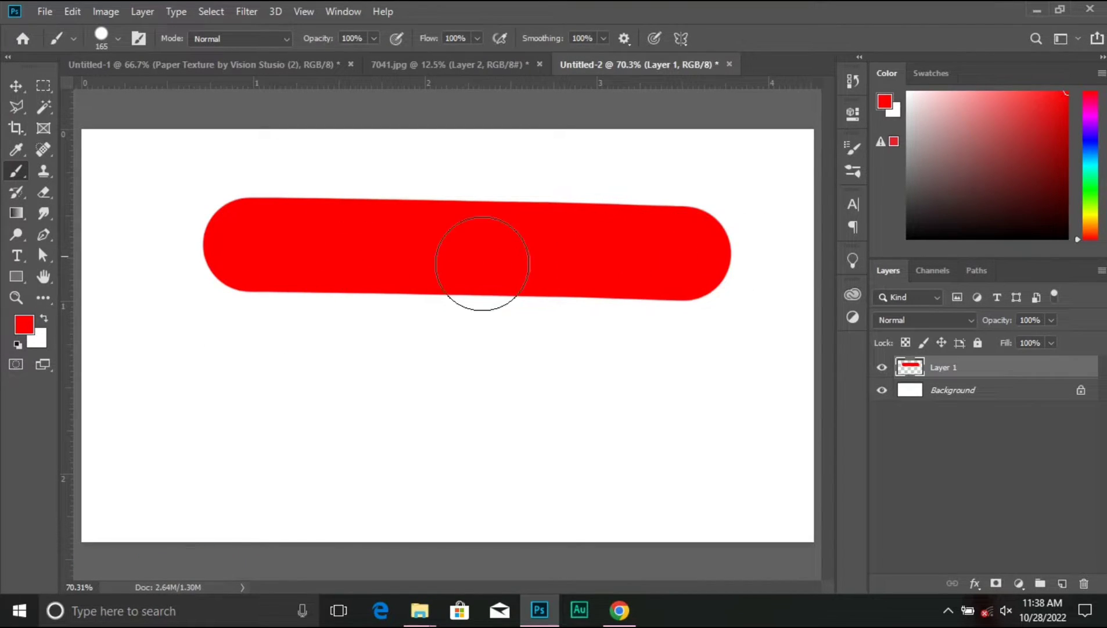
Set the foreground colour to blue (003cff).
key("i")
left_click(24, 324)
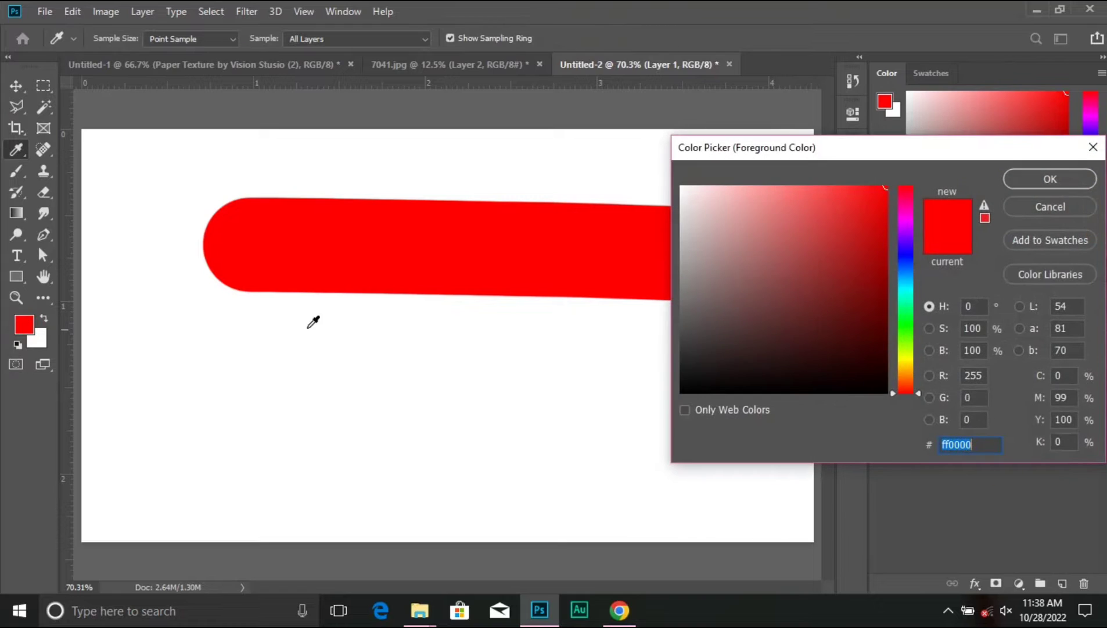
left_click(906, 263)
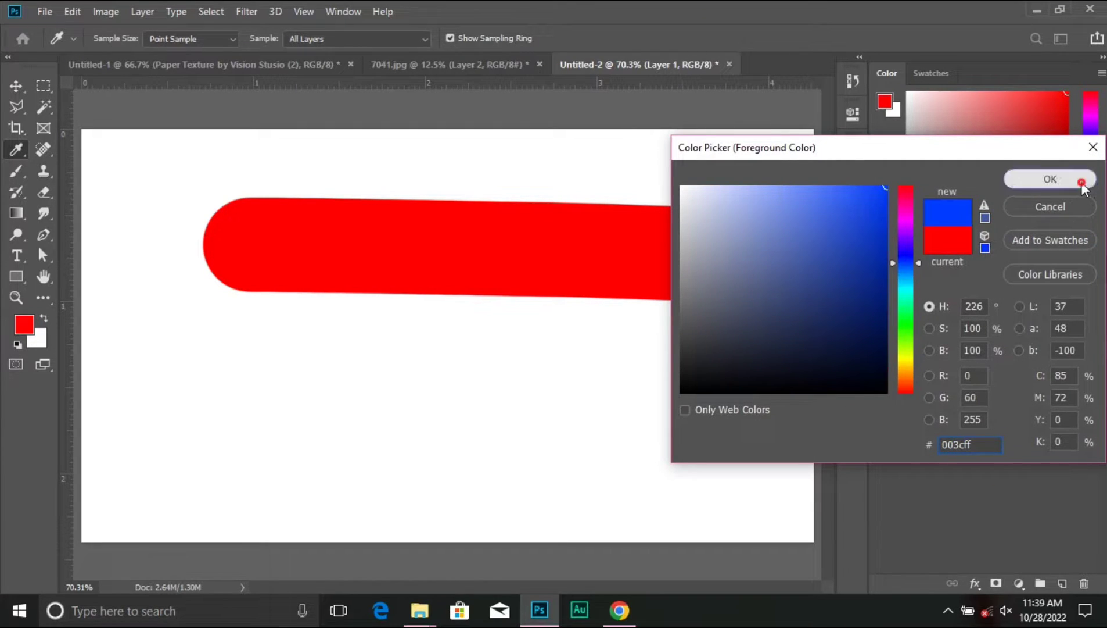
left_click(1050, 178)
Paint a blue Brush stroke in Normal mode overlapping the lower edge of the red stroke, and undo it.
key("b")
left_click_drag(197, 314, 296, 316)
left_click_drag(711, 323, 716, 325)
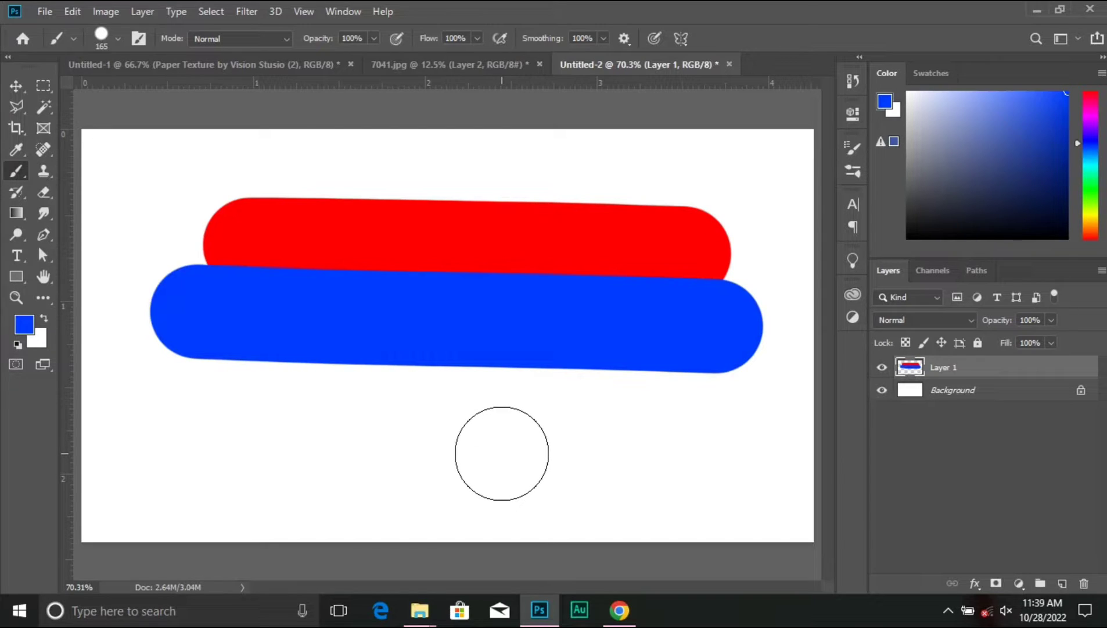
key("ctrl+z")
Set the brush's painting mode to Dissolve and paint a long blue stroke overlapping the lower edge of the red one.
left_click(232, 38)
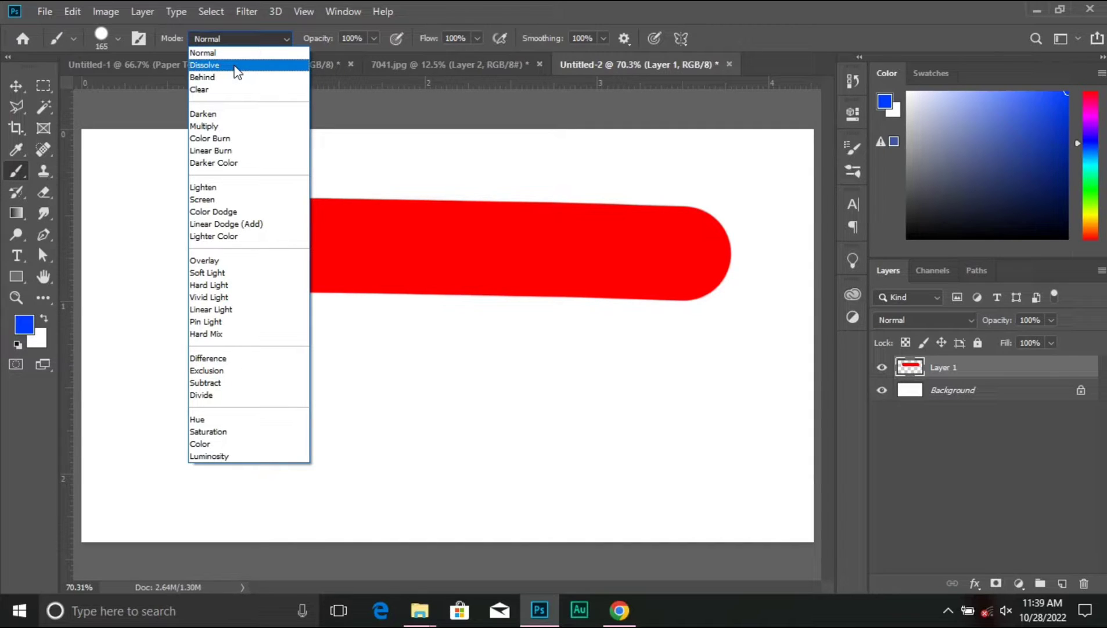
left_click(235, 66)
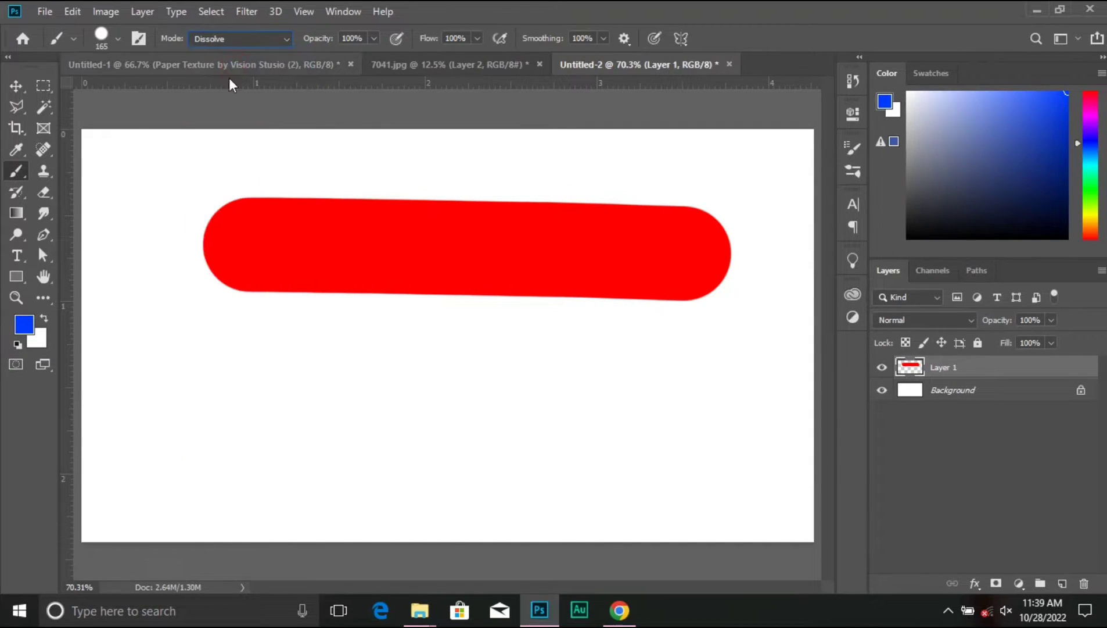
left_click_drag(193, 318, 422, 334)
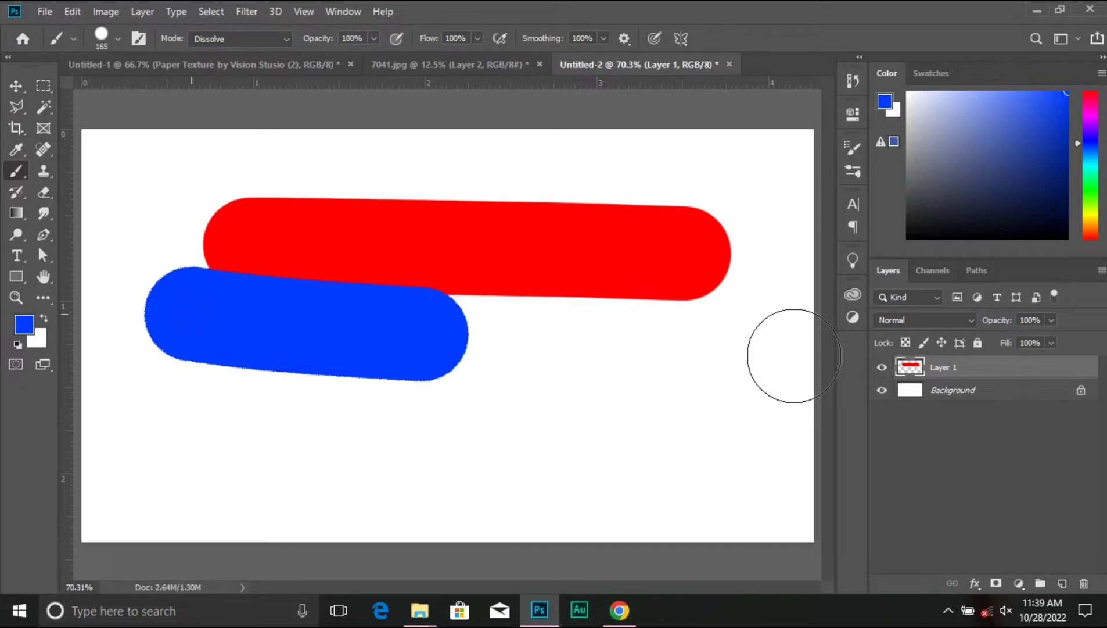
left_click_drag(793, 356, 778, 361)
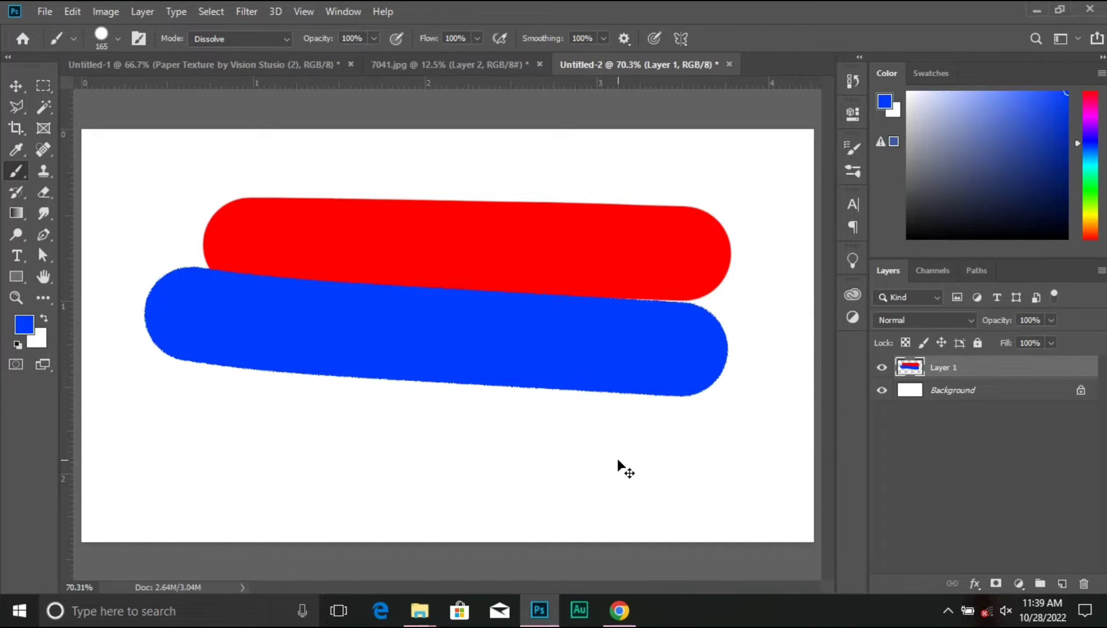
Examine the edge between the red and blue strokes up close, and return to the full canvas view.
key("ctrl+minus")
key("ctrl+plus")
key("ctrl+plus")
key("ctrl+plus")
key("ctrl+plus")
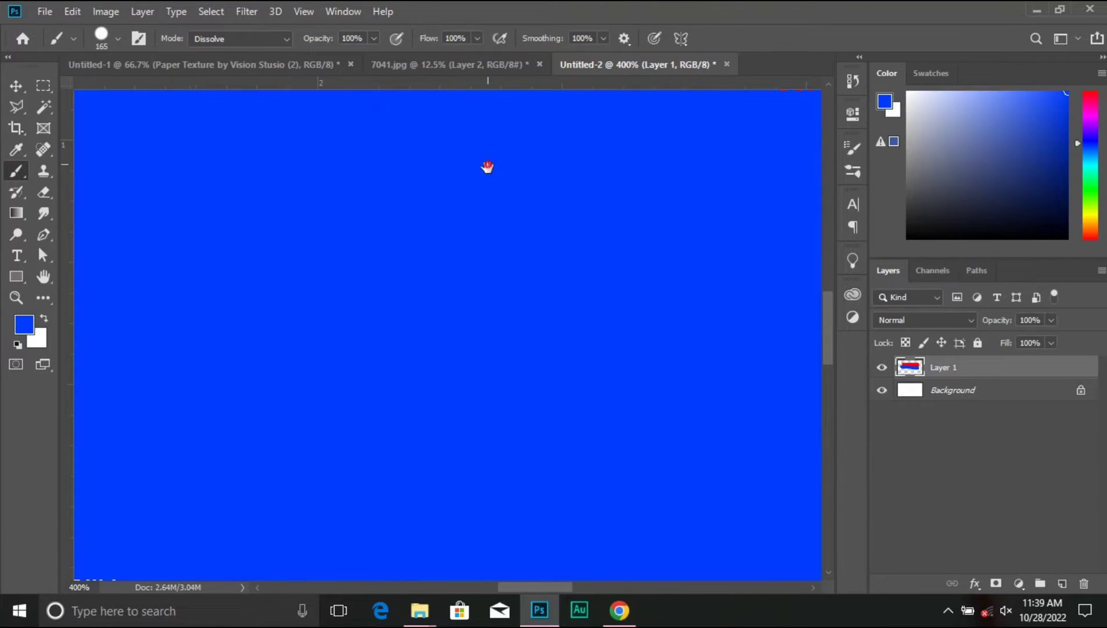
left_click_drag(487, 165, 558, 455)
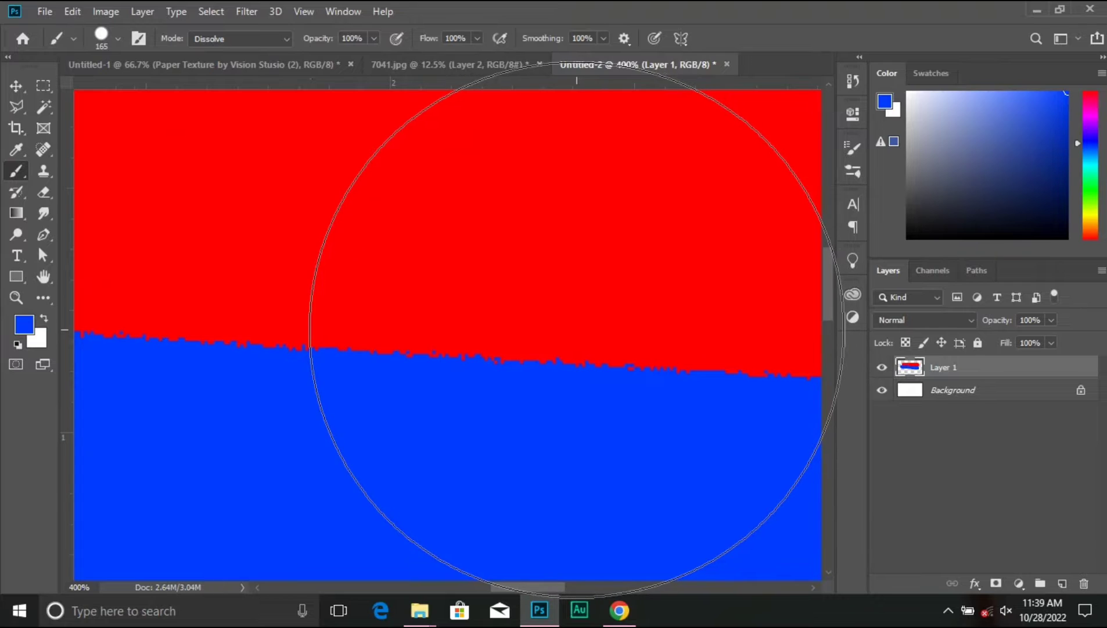
key("ctrl+0")
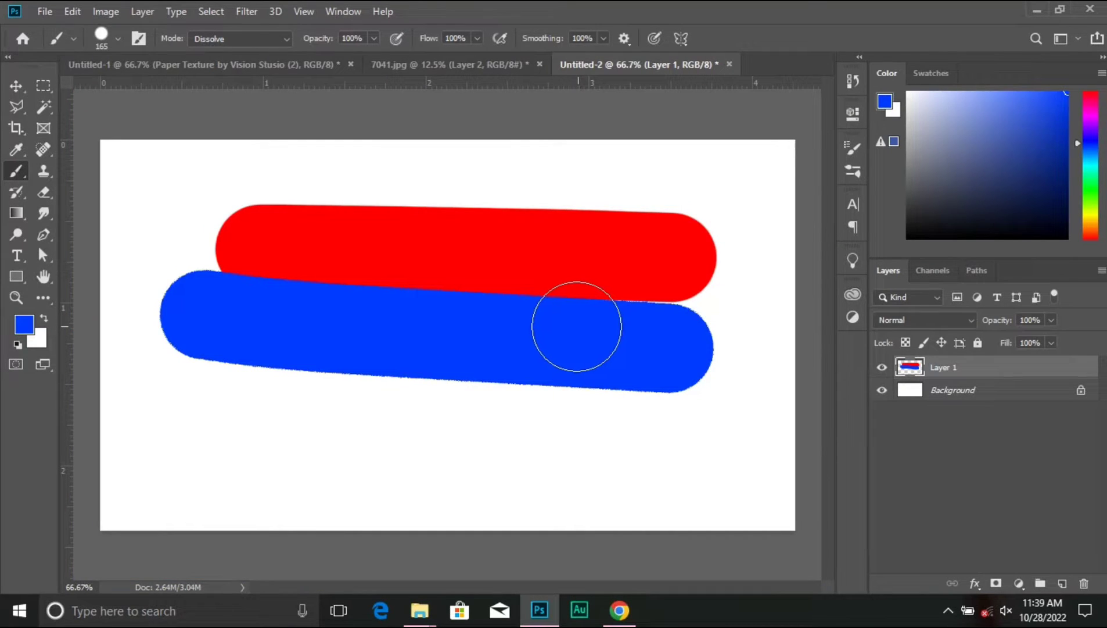
Keep the Dissolve mode, lower the brush hardness and paint a blue stroke over the red stroke's upper edge.
left_click(225, 46)
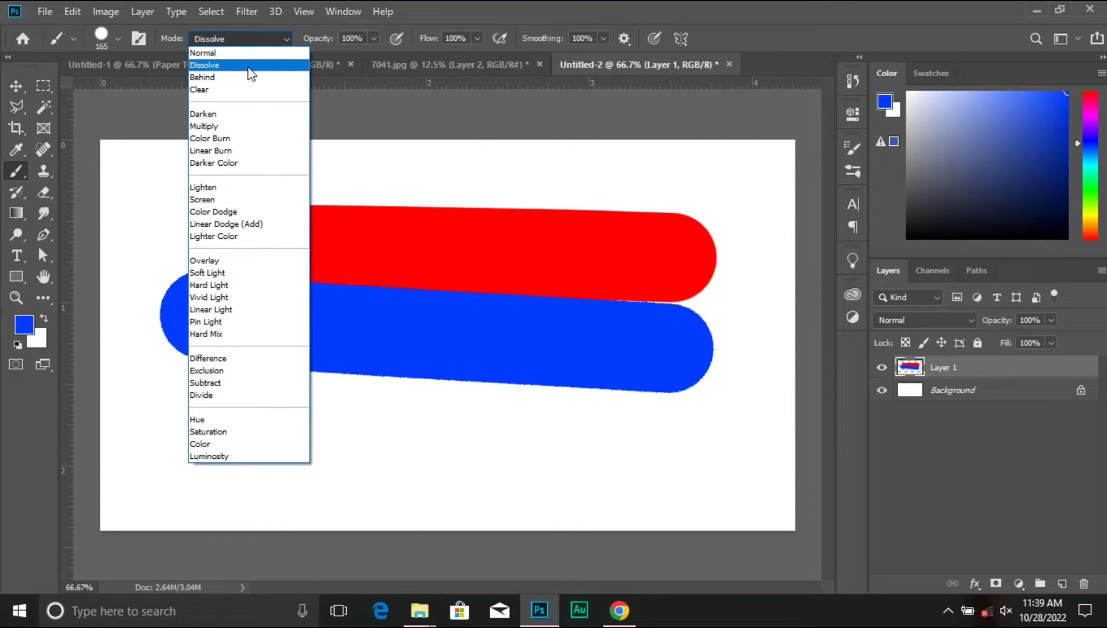
left_click(248, 69)
right_click(357, 224)
left_click_drag(508, 302, 447, 304)
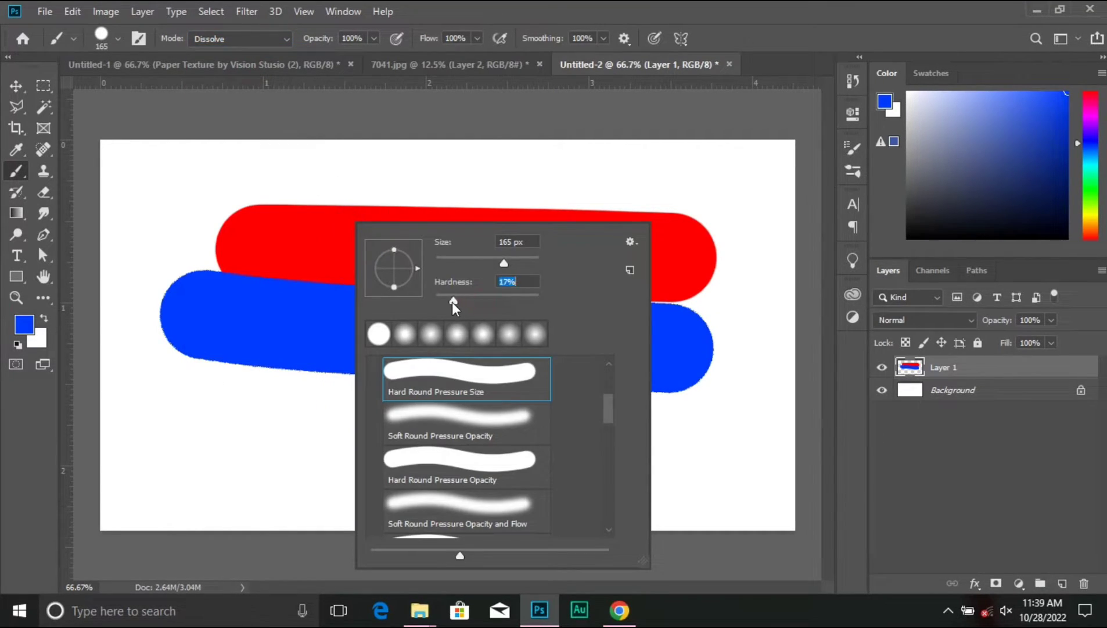
left_click(766, 4)
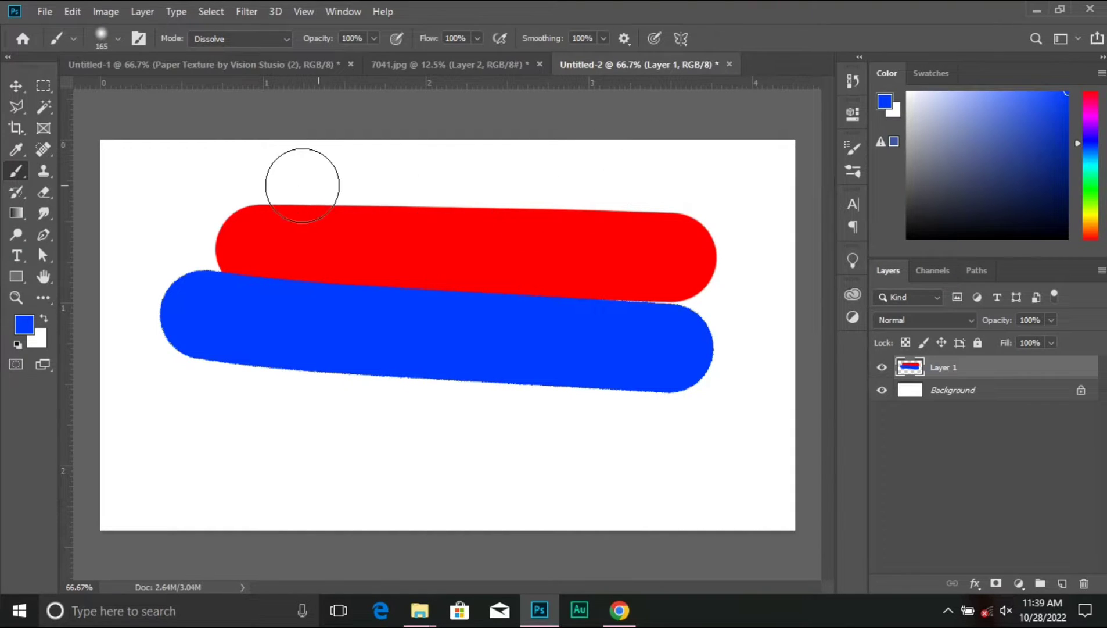
left_click_drag(284, 185, 717, 208)
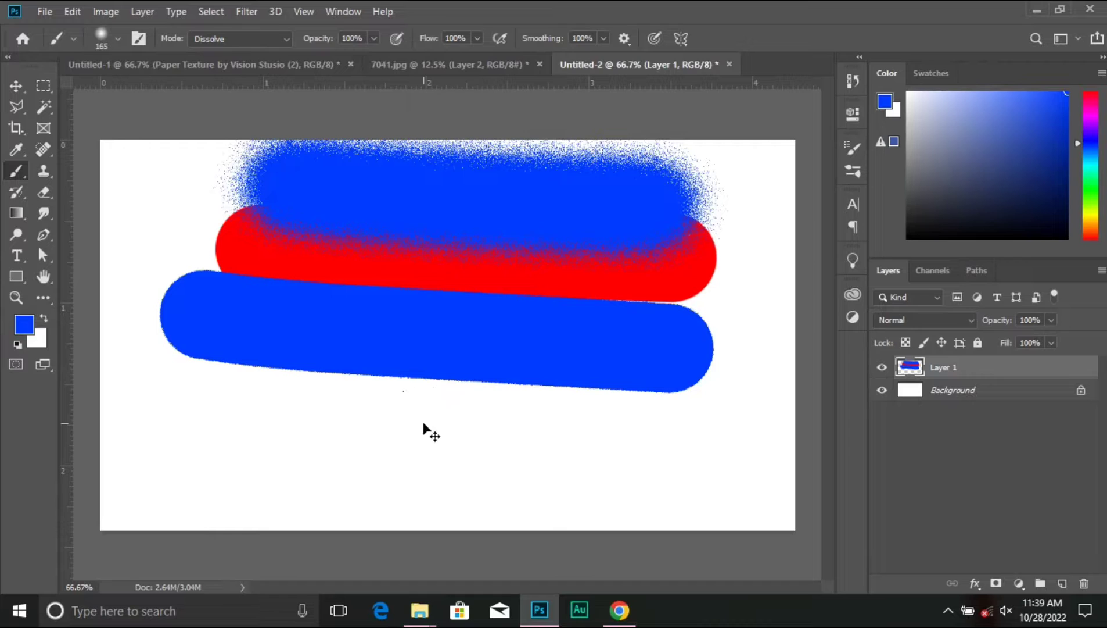
Undo all the painted strokes so that Layer 1 is empty.
key("ctrl+z")
key("ctrl+z")
key("ctrl+z")
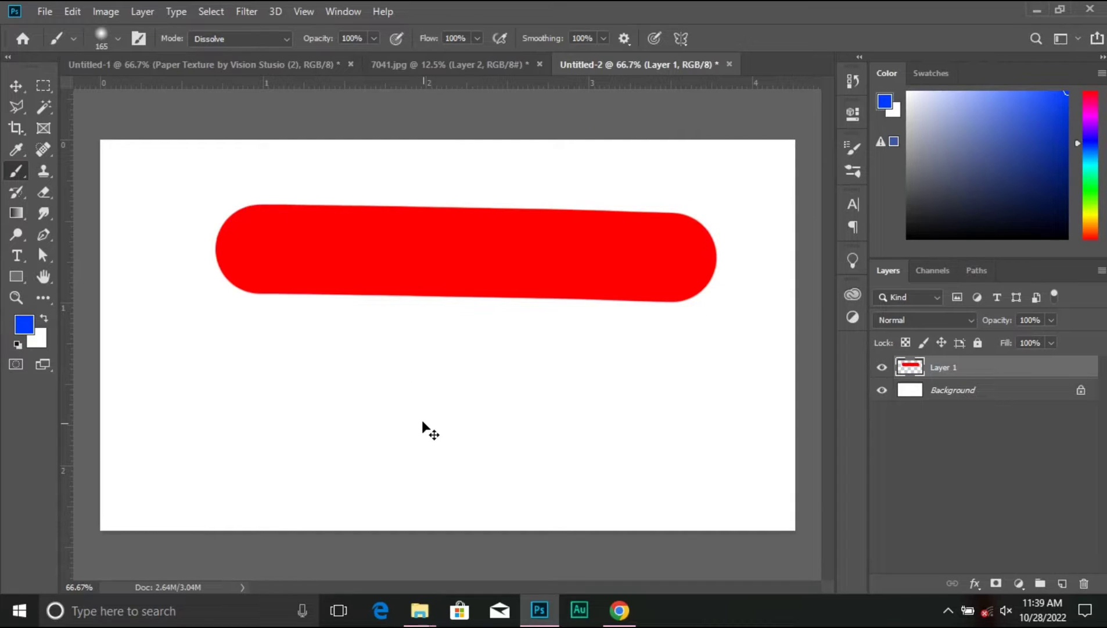
Set the brush mode to Normal and paint one hard-edged 511 px blue circle in the middle of the canvas.
left_click(248, 41)
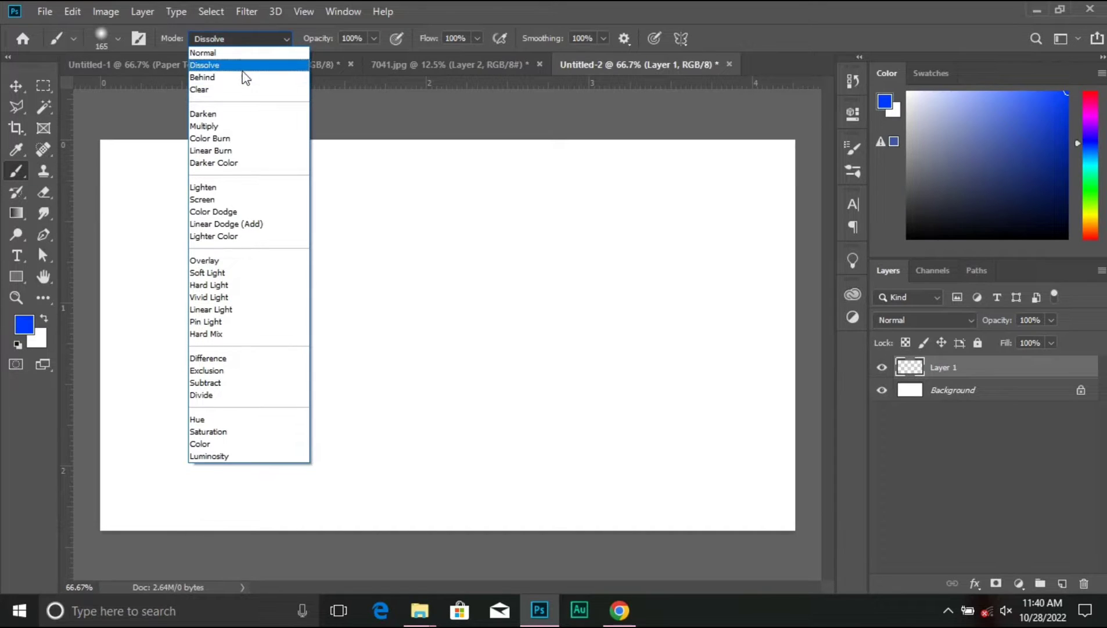
left_click(251, 52)
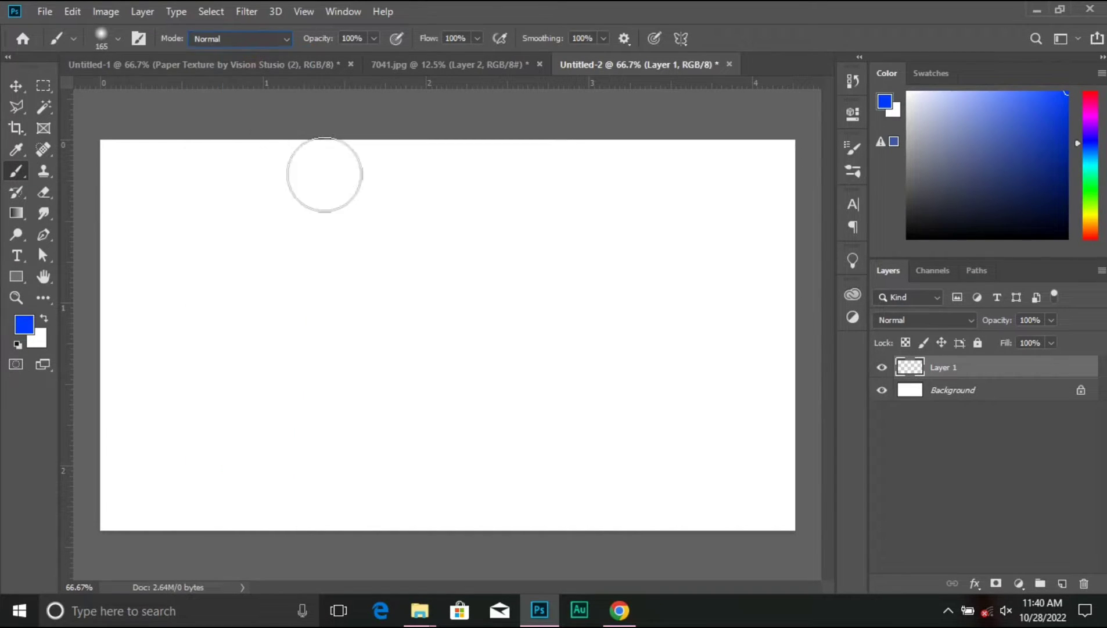
left_click(438, 308)
Set the brush mode to Behind and the foreground colour to red (ff0000).
left_click(239, 39)
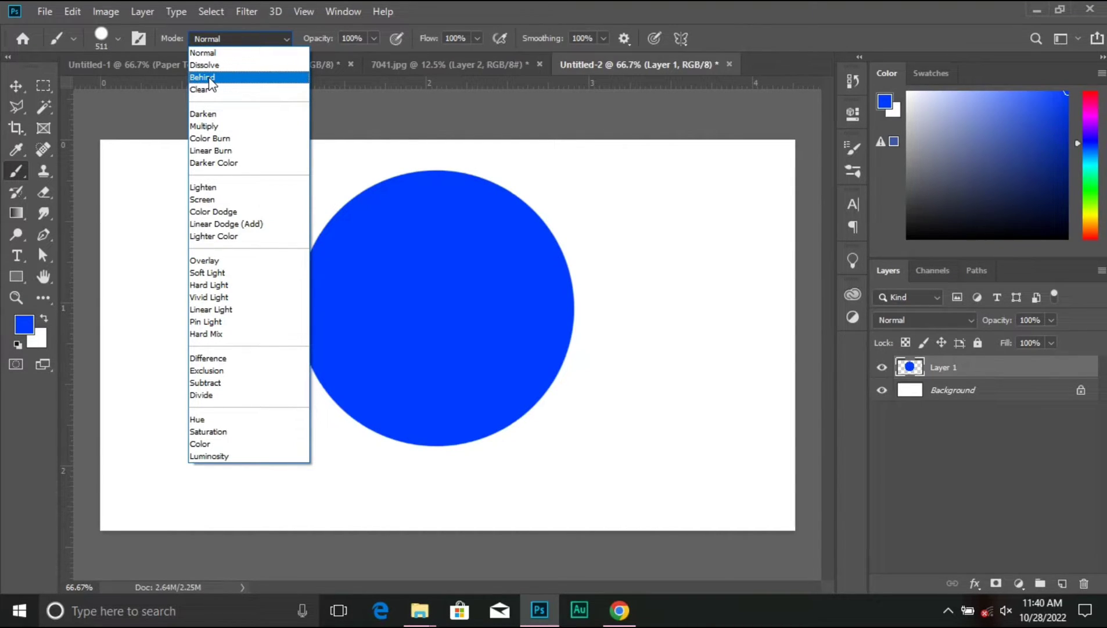
left_click(267, 77)
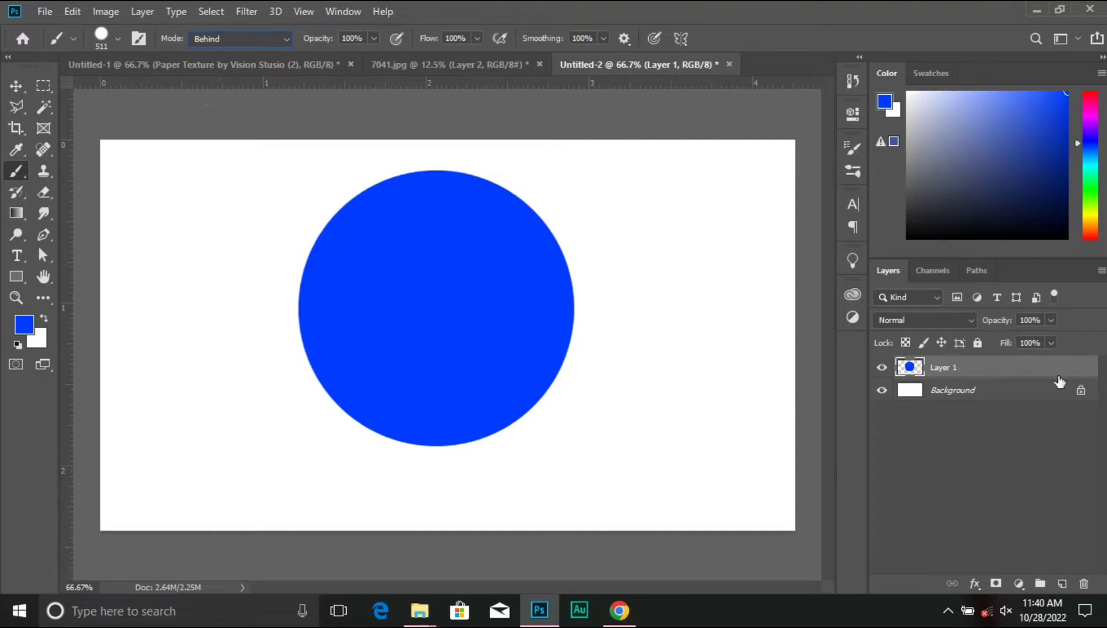
left_click(24, 324)
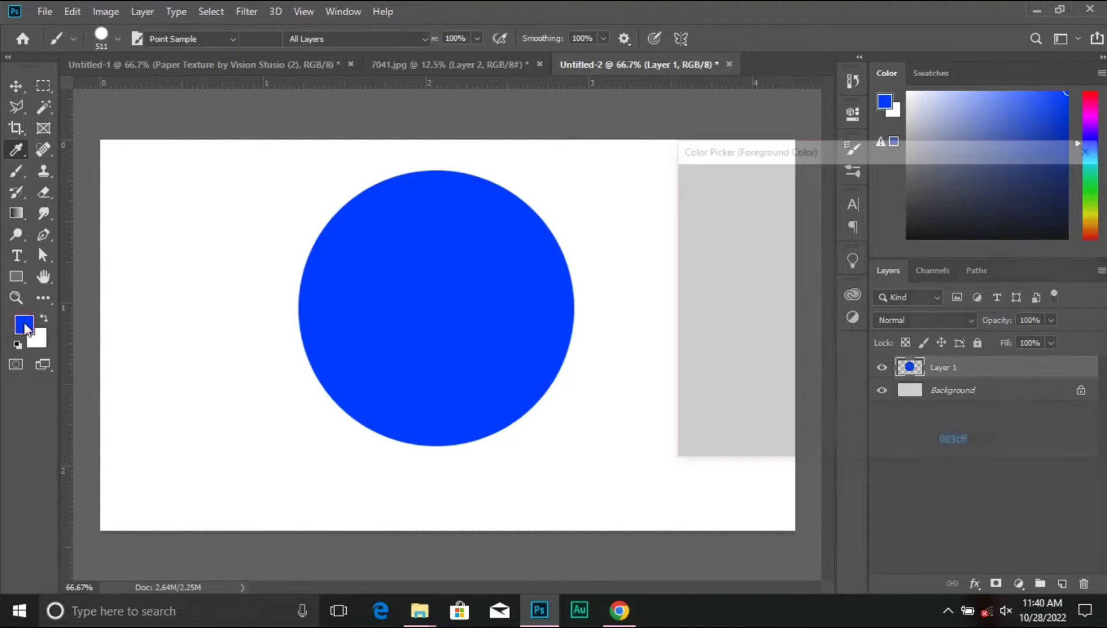
left_click_drag(900, 230, 908, 174)
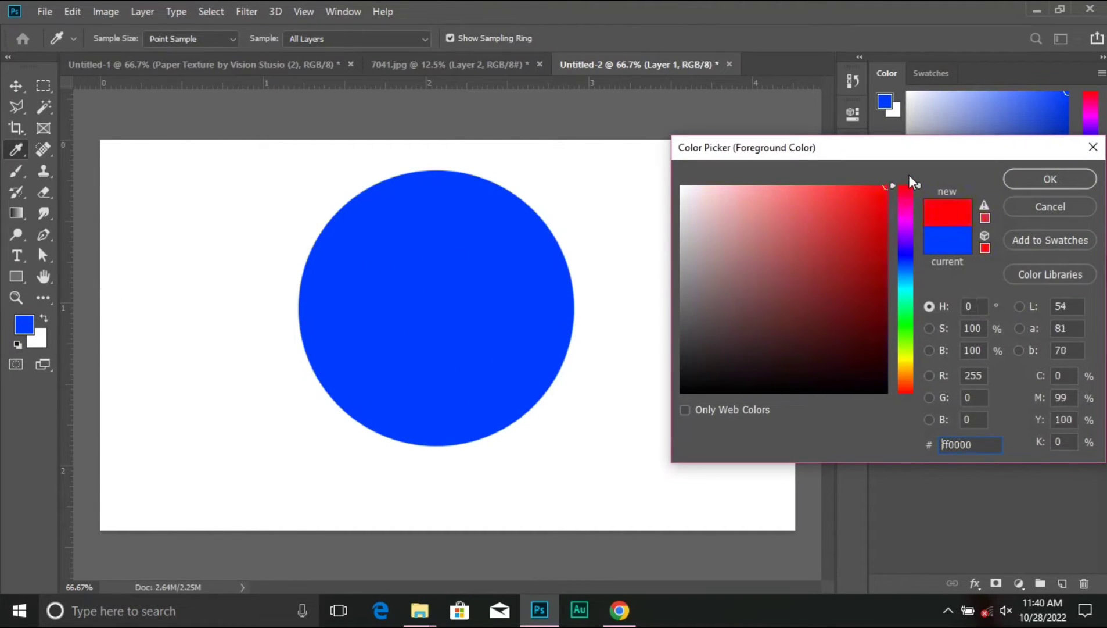
left_click(1085, 177)
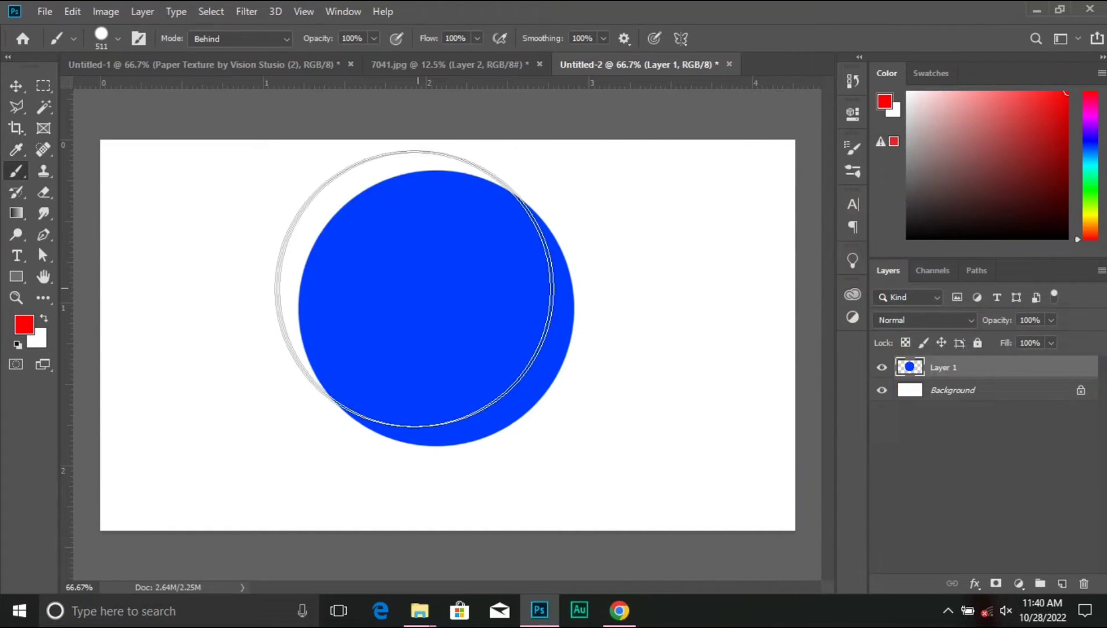
Paint a red surround around the blue circle with a 250 px brush in Behind mode, and undo both shapes.
key("bracketleft")
key("bracketleft")
key("bracketleft")
key("bracketleft")
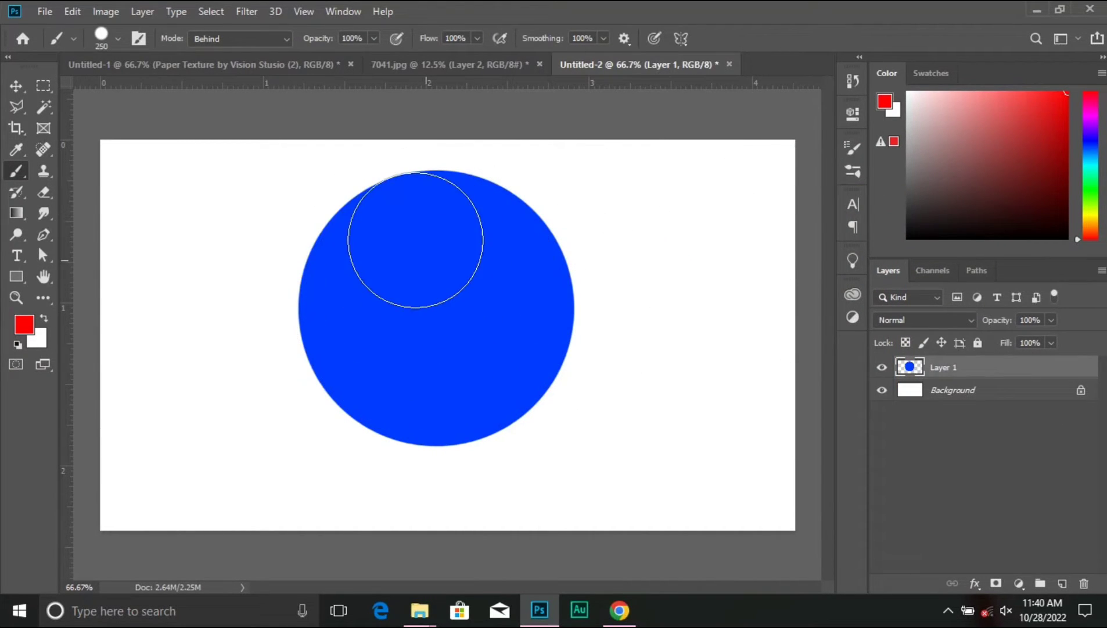
mouse_move(463, 204)
left_mouse_down()
mouse_move(349, 196)
mouse_move(271, 257)
mouse_move(257, 326)
mouse_move(346, 410)
mouse_move(470, 442)
mouse_move(543, 392)
mouse_move(561, 286)
mouse_move(503, 215)
mouse_move(444, 208)
left_mouse_up()
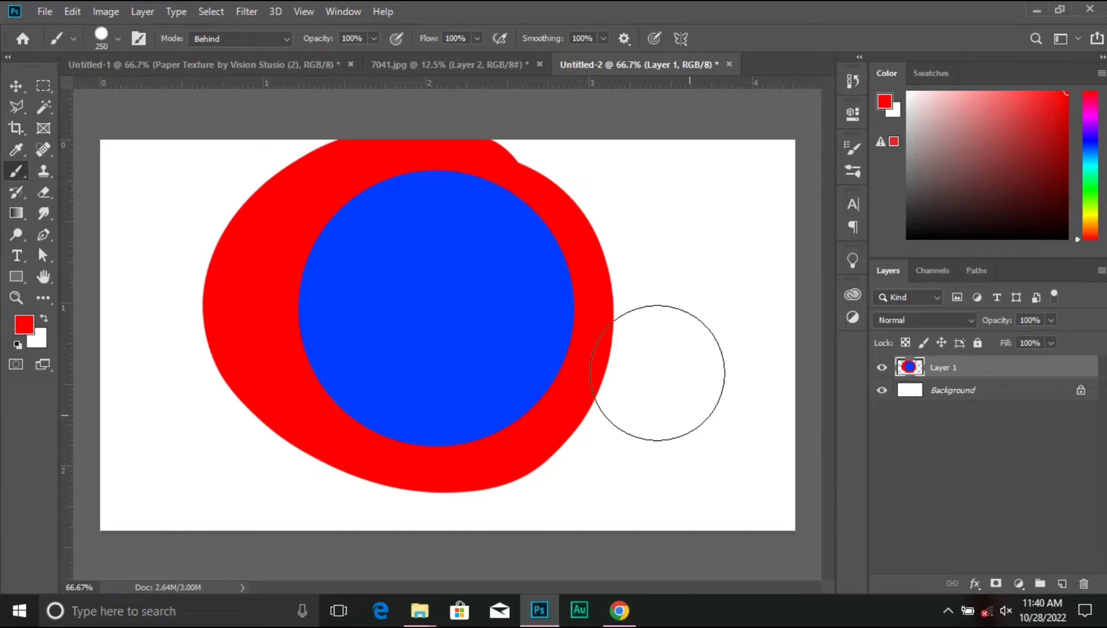
left_click(245, 40)
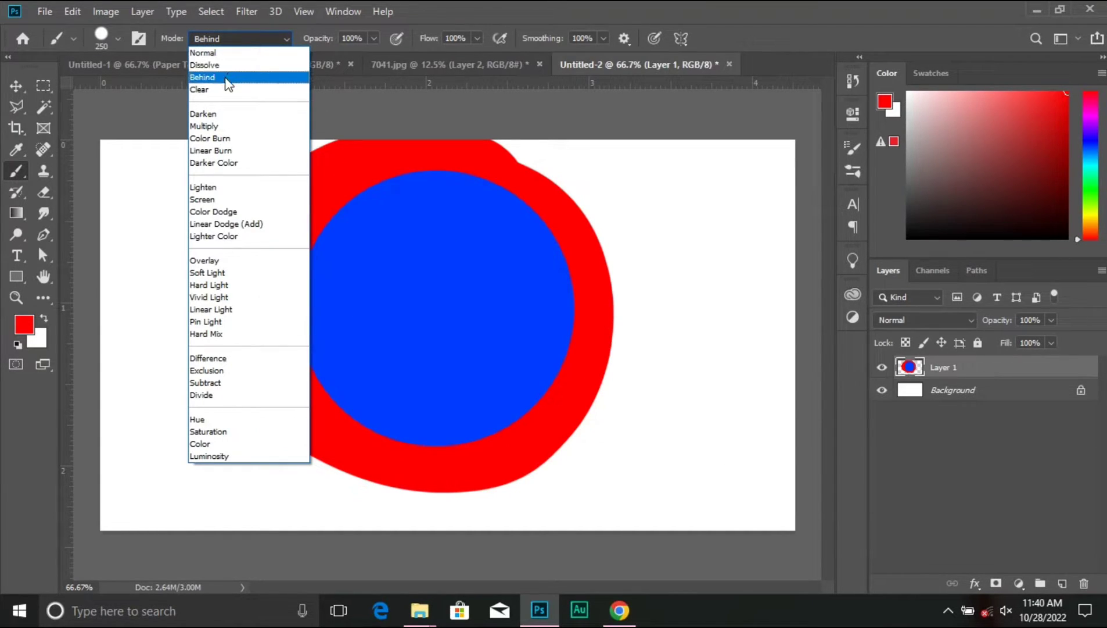
left_click(226, 79)
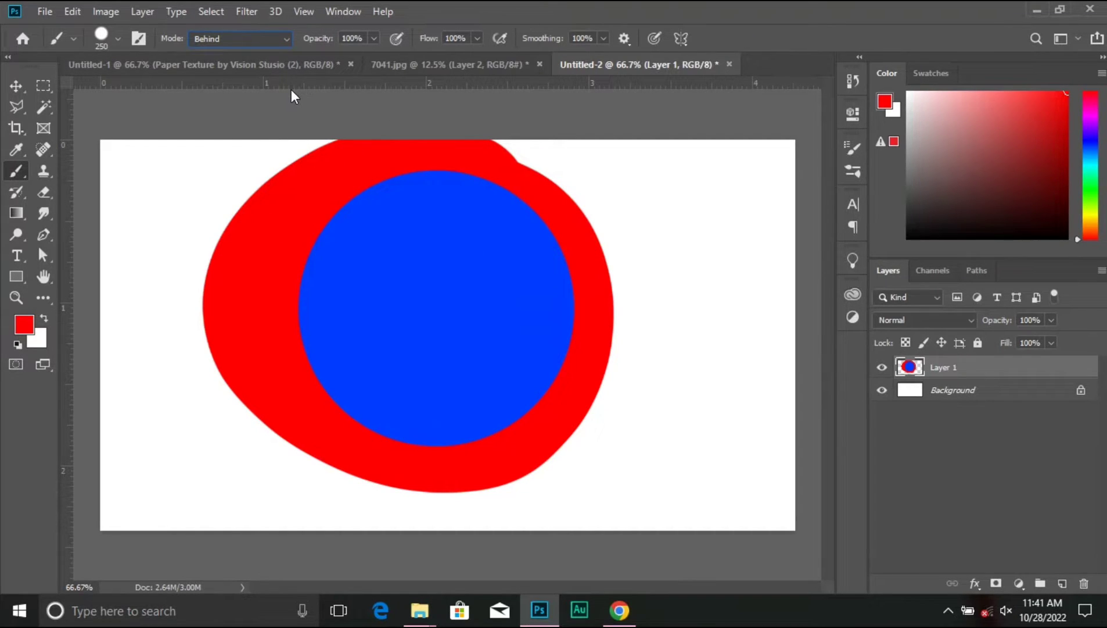
key("ctrl+z")
key("ctrl+z")
Set the brush mode to Normal and paint one 600 px red circle in the middle of the canvas.
left_click(238, 38)
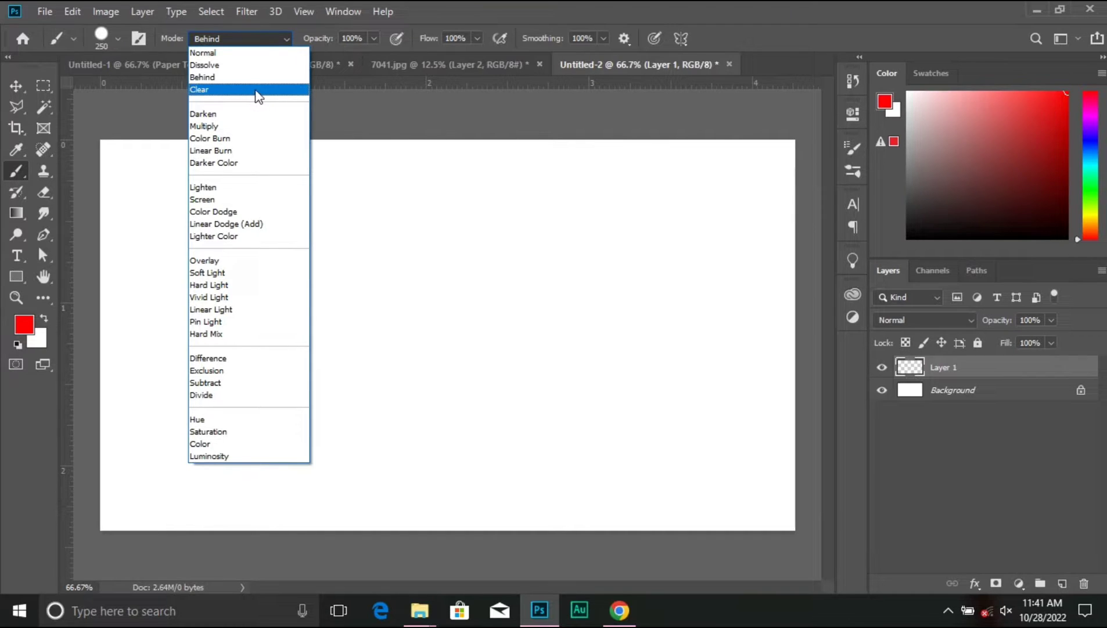
left_click(221, 55)
key("bracketright")
key("bracketright")
key("bracketright")
key("bracketright")
left_click(429, 314)
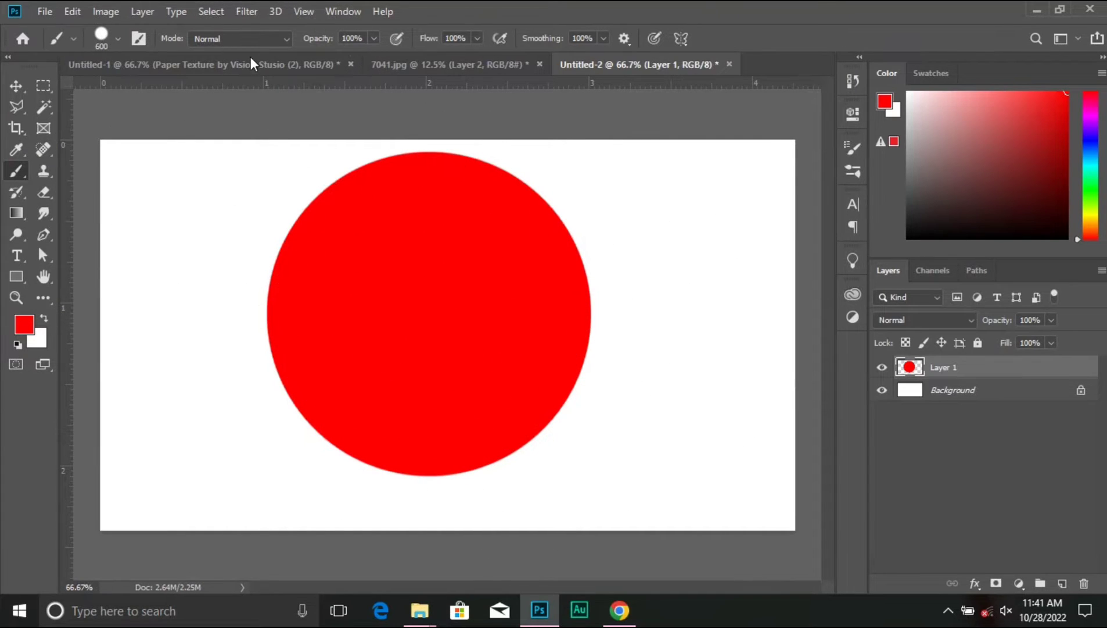
Set the brush mode to Clear and erase the upper part of the red circle with horizontal strokes.
left_click(287, 40)
left_click(241, 91)
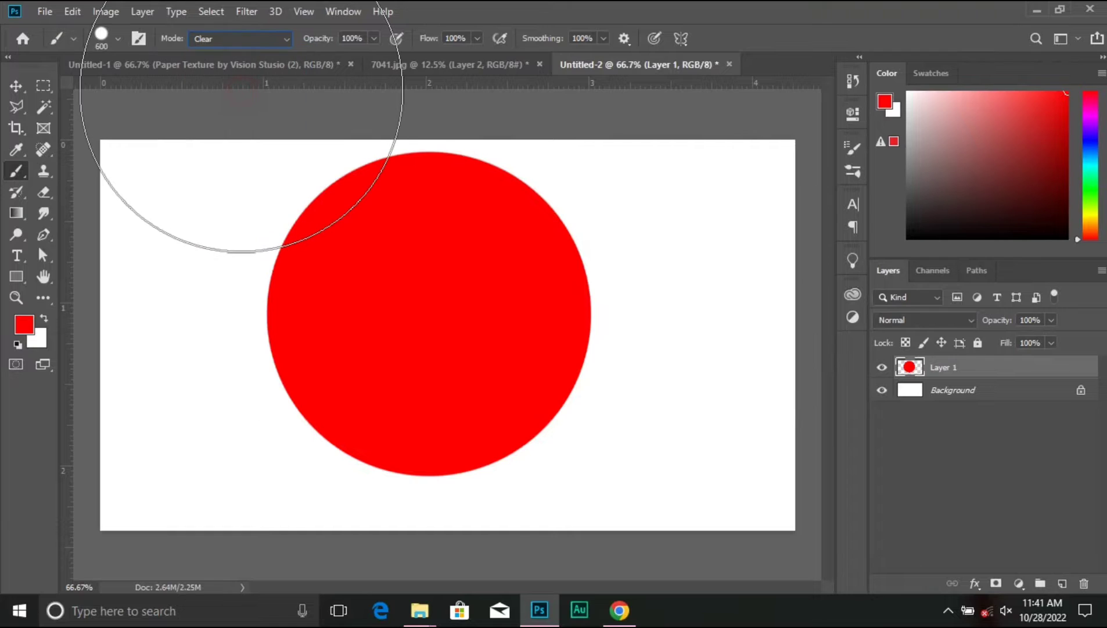
mouse_move(713, 160)
left_mouse_down()
mouse_move(425, 129)
mouse_move(218, 130)
mouse_move(632, 167)
left_mouse_up()
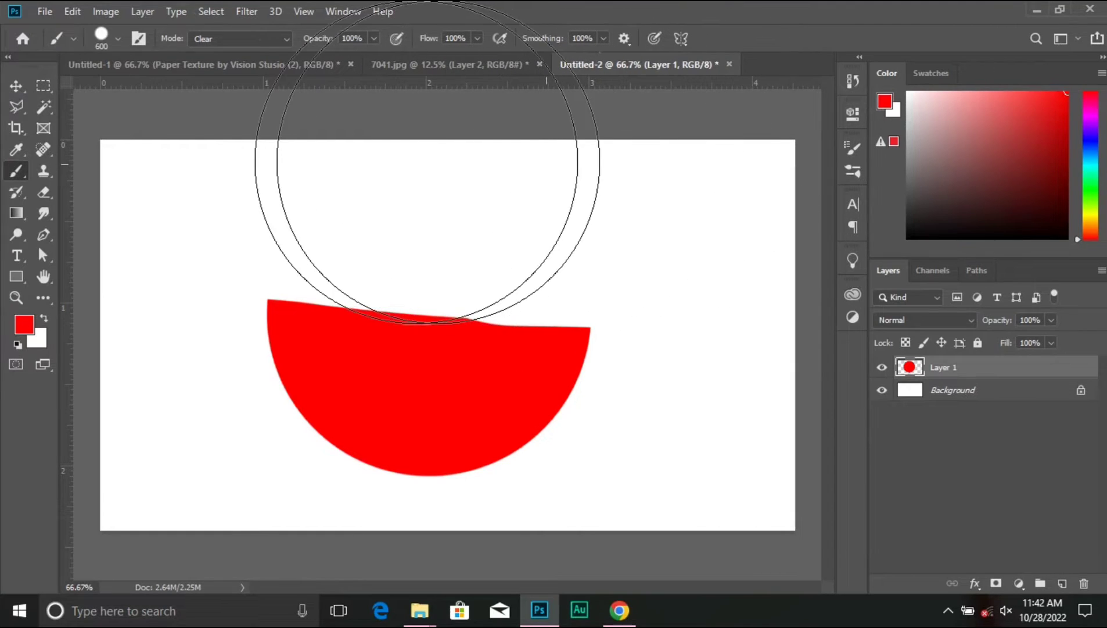
mouse_move(261, 149)
left_mouse_down()
mouse_move(136, 157)
mouse_move(627, 188)
mouse_move(741, 210)
left_mouse_up()
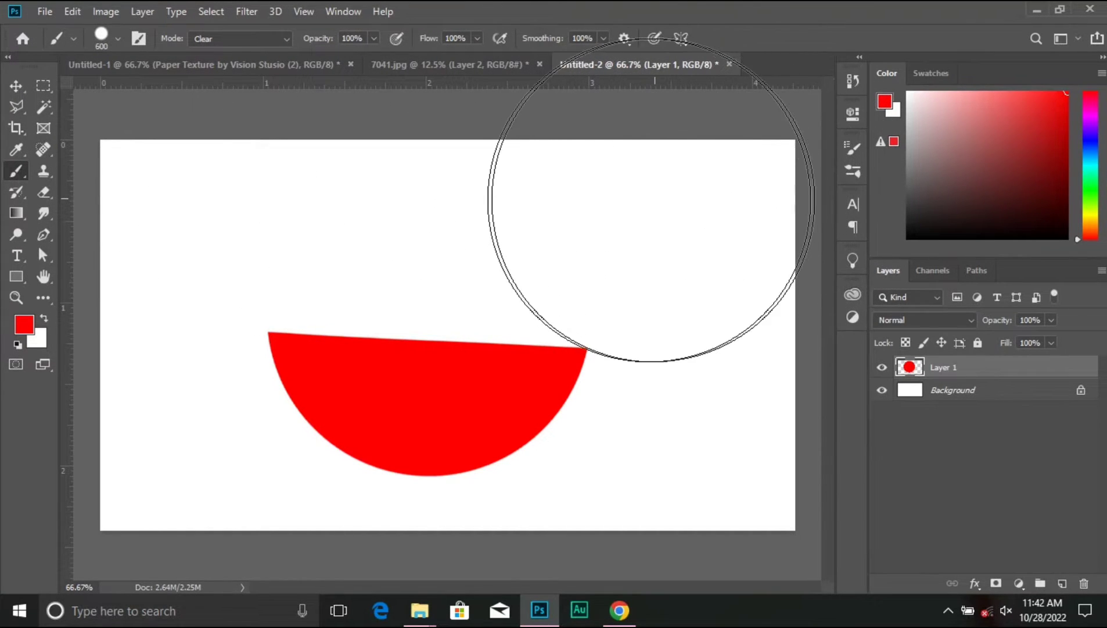
mouse_move(651, 201)
left_mouse_down()
mouse_move(333, 218)
mouse_move(204, 244)
mouse_move(609, 281)
mouse_move(784, 285)
left_mouse_up()
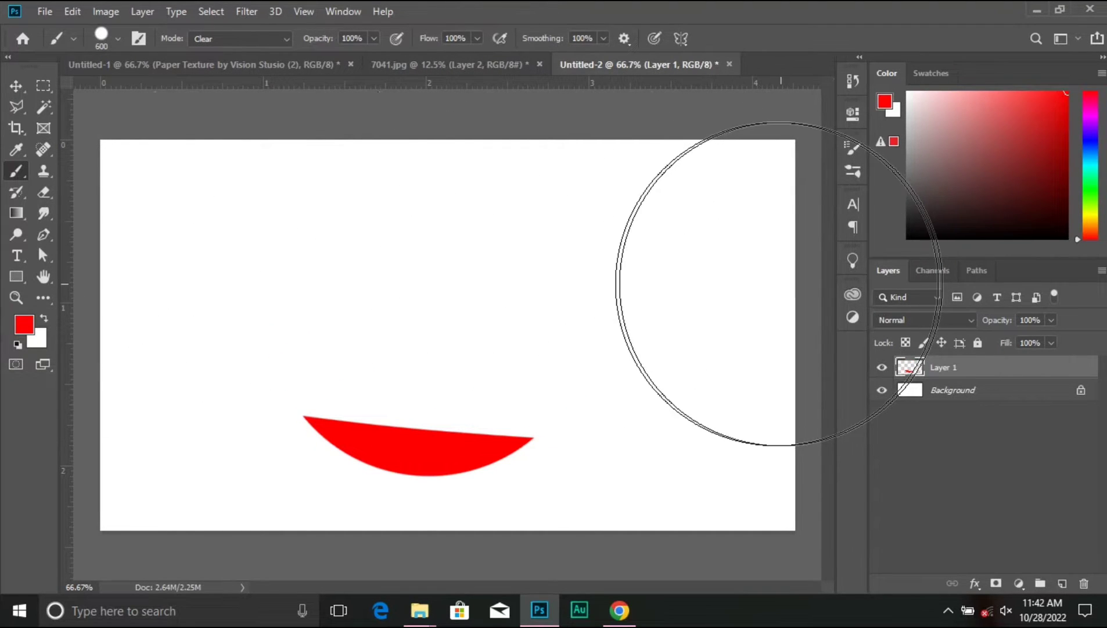
Compare the brush's painting modes with Layer 1's blend modes, keeping the layer at Normal.
left_click(243, 40)
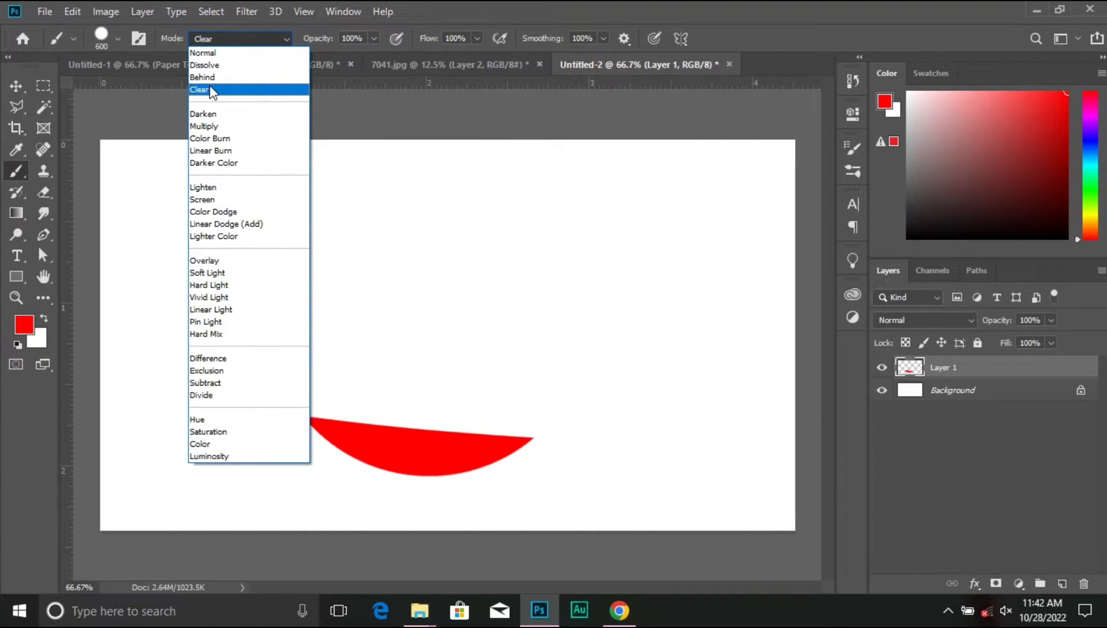
left_click(223, 39)
left_click(225, 41)
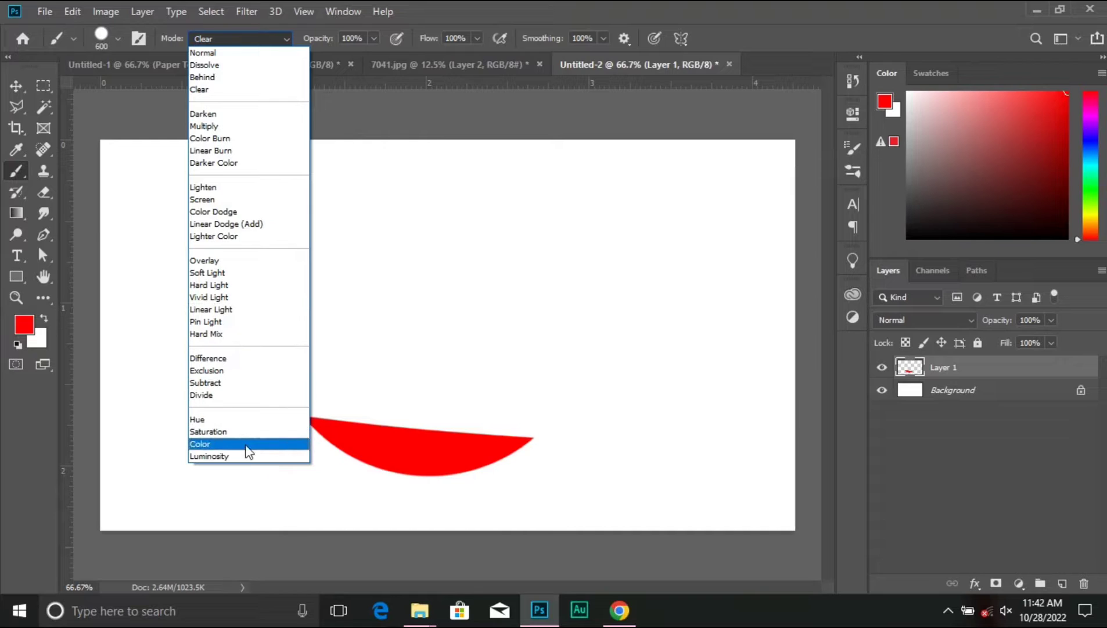
left_click(953, 323)
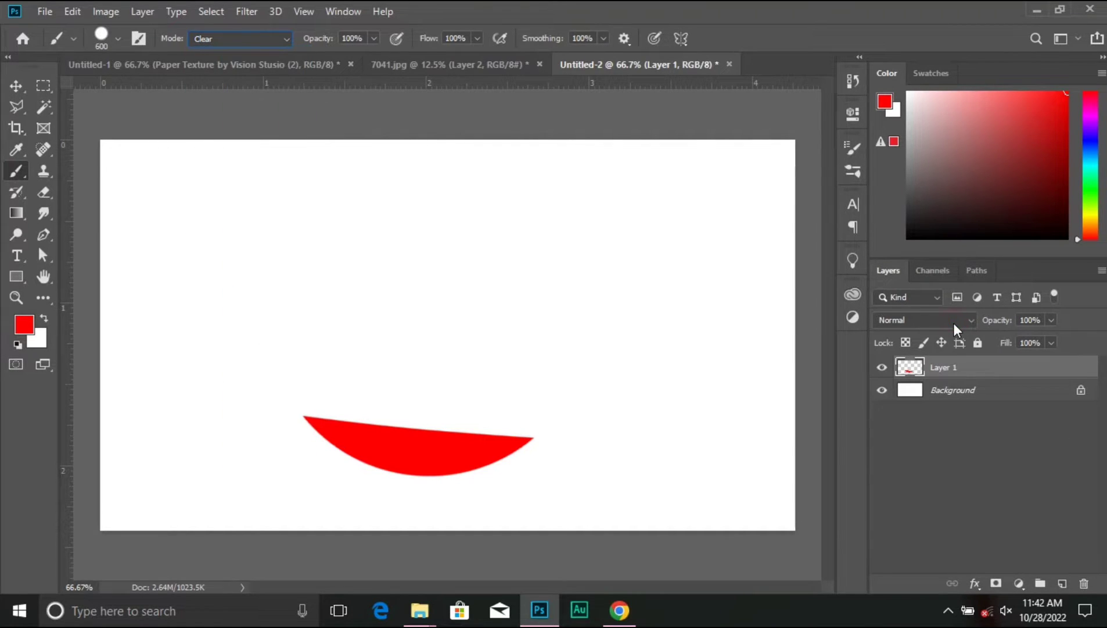
left_click(953, 322)
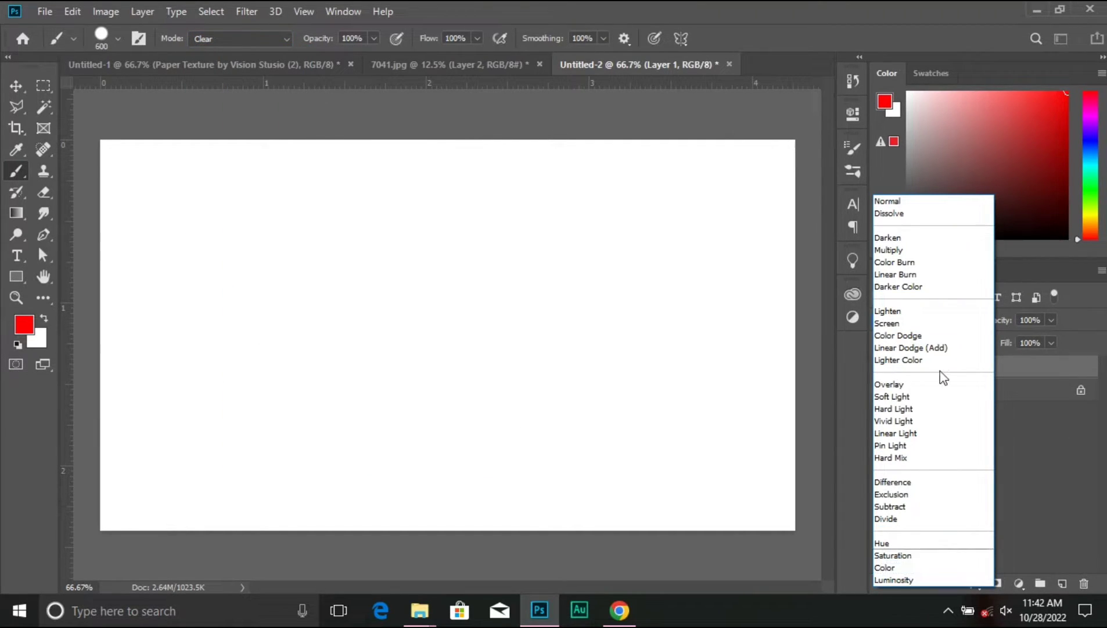
left_click(893, 201)
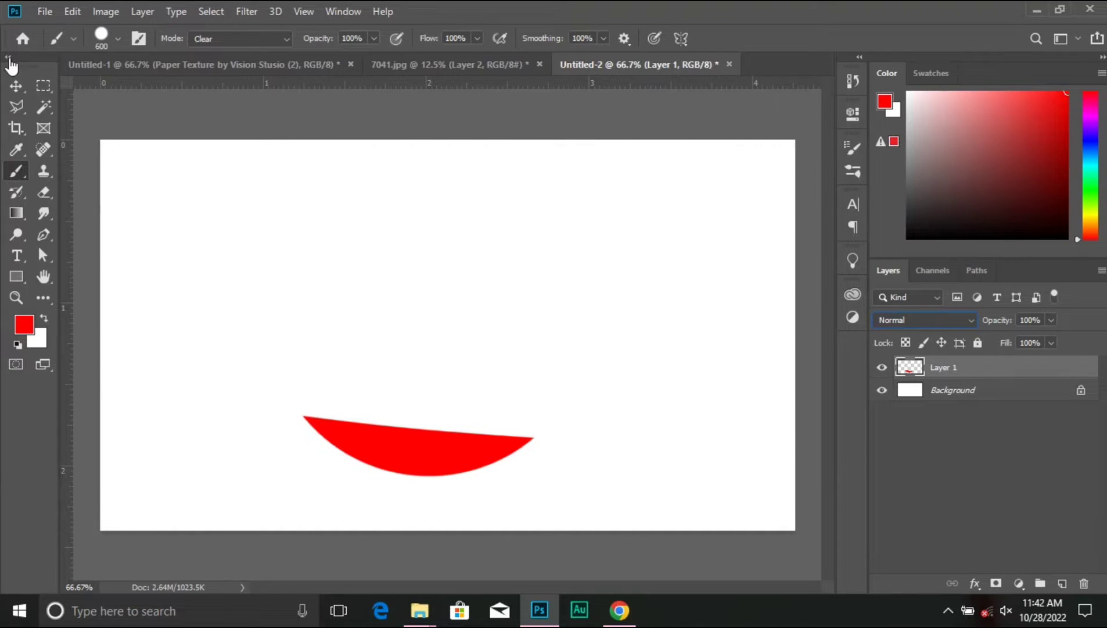
Erase the remaining red shape in Clear mode, and paint a new 600 px red circle in Normal mode.
left_click(513, 356)
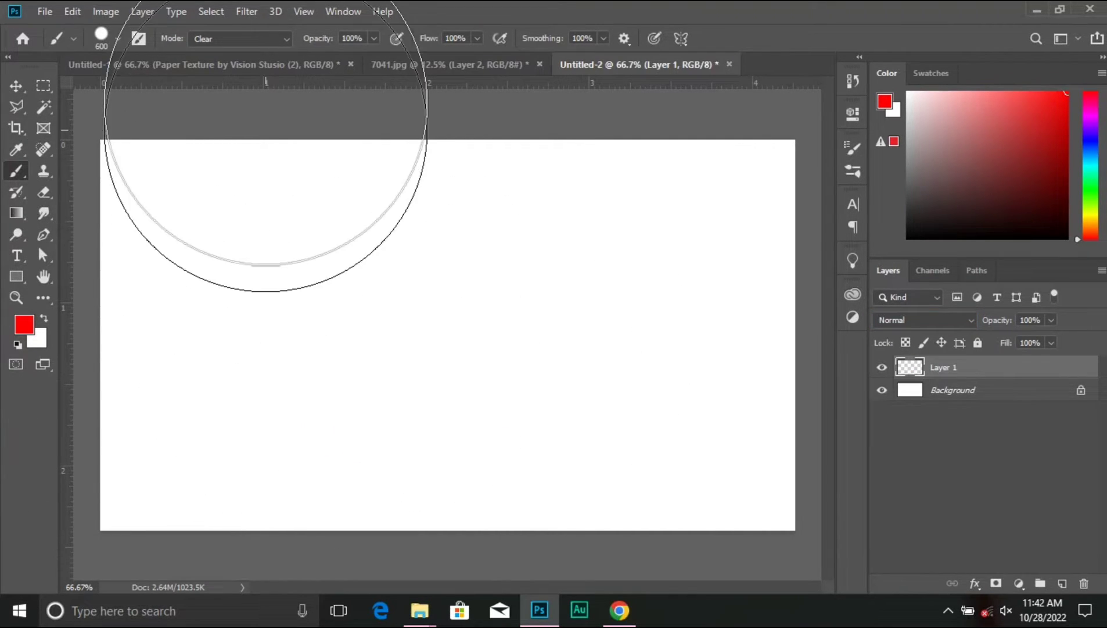
left_click(235, 38)
left_click(221, 54)
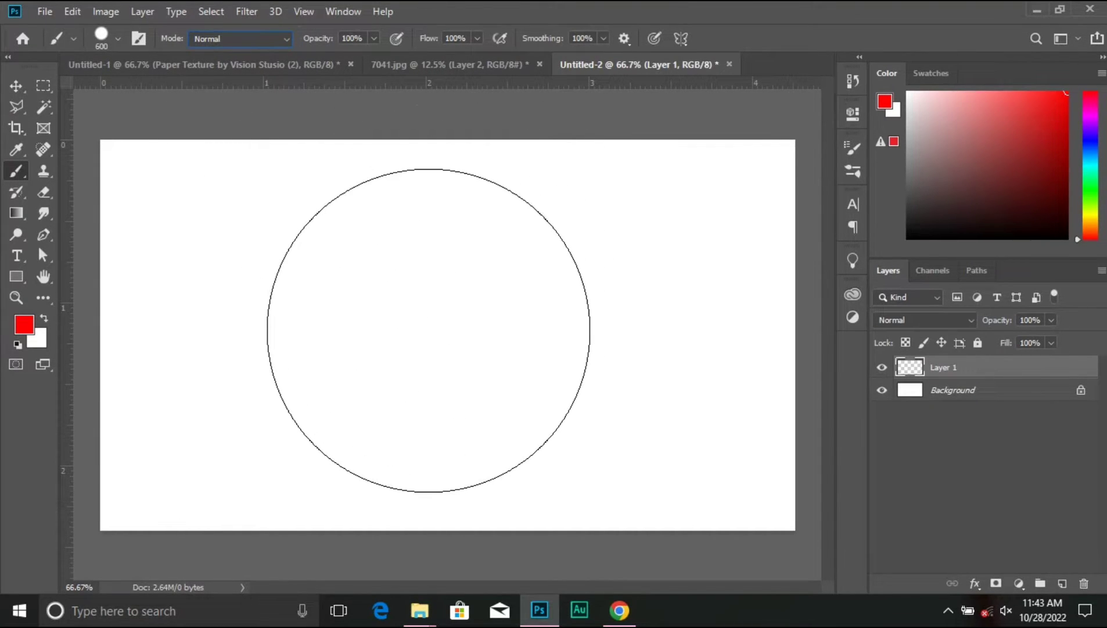
left_click(428, 330)
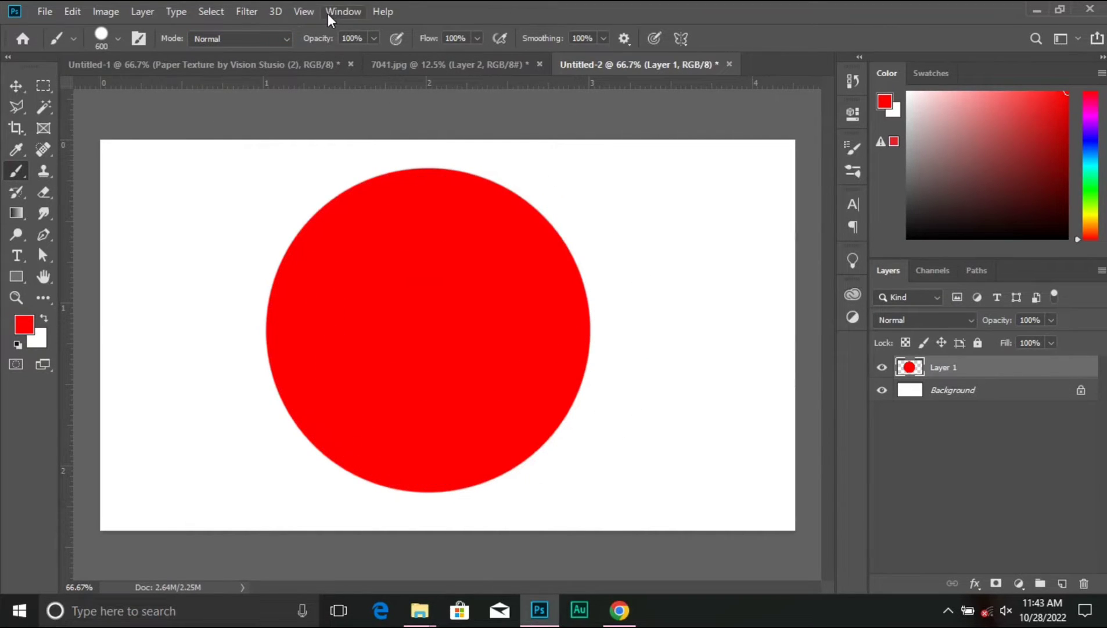
Lower the brush opacity to 16% and set the foreground colour to blue #3000ff.
left_click_drag(328, 44, 260, 53)
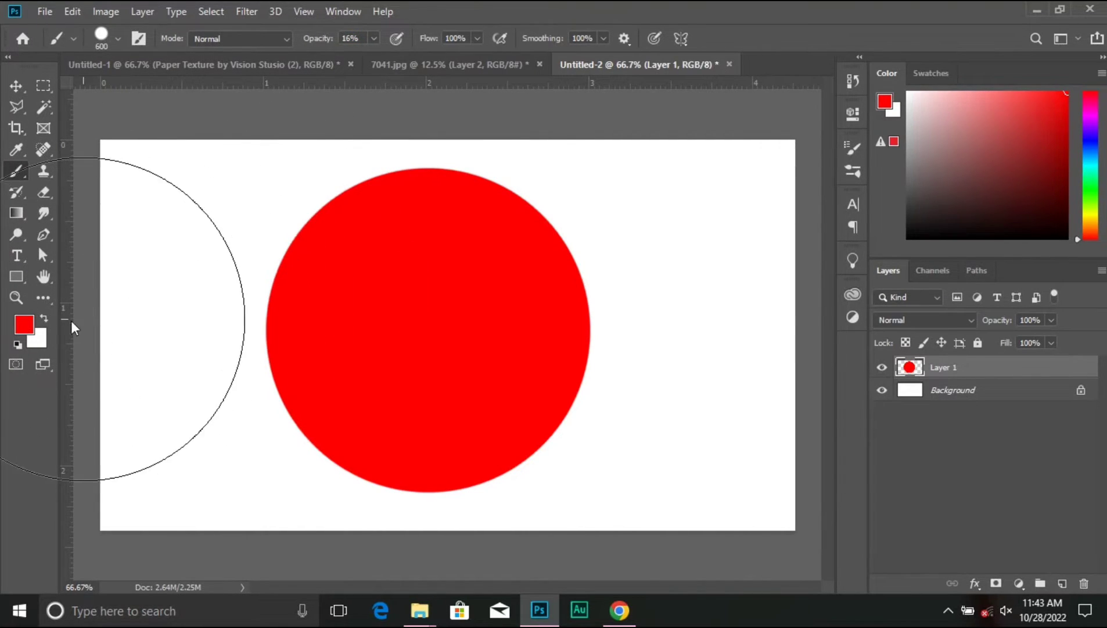
left_click(24, 326)
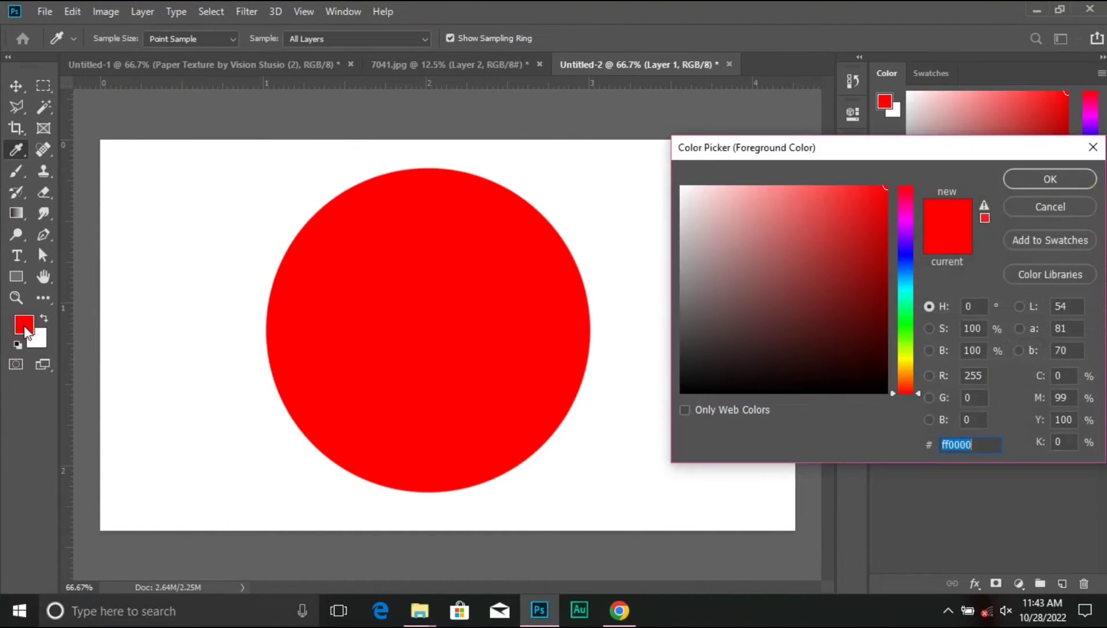
left_click(903, 248)
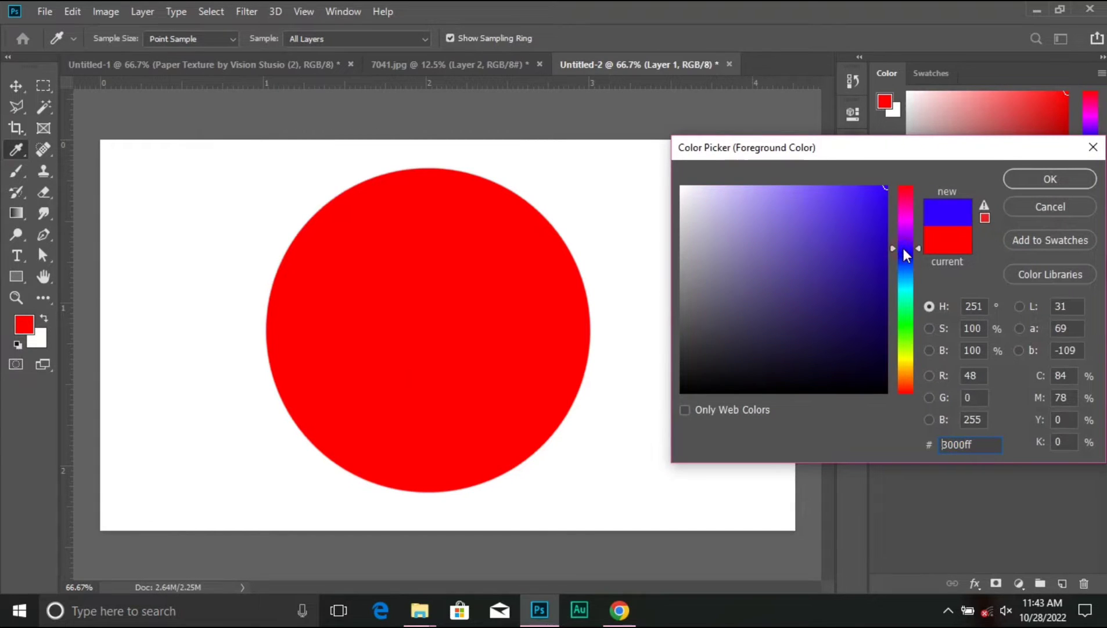
left_click(1057, 179)
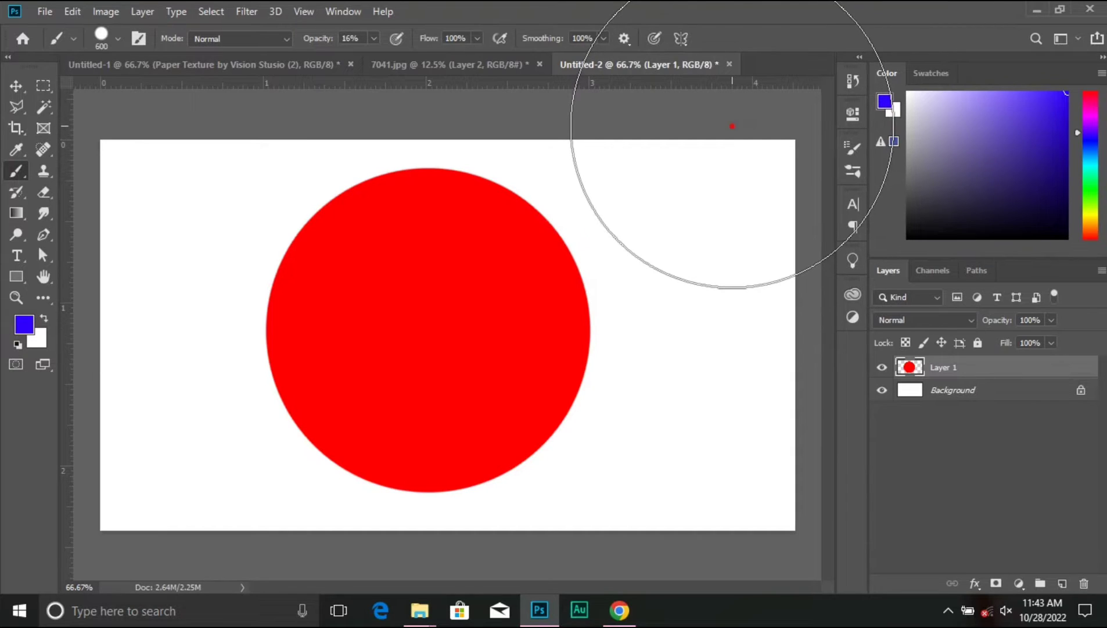
Paint overlapping 600 px blue strokes at 16% opacity over the red circle and the whole canvas.
mouse_move(732, 125)
left_mouse_down()
mouse_move(711, 565)
mouse_move(642, 145)
mouse_move(612, 218)
mouse_move(580, 574)
mouse_move(562, 152)
mouse_move(495, 259)
mouse_move(480, 553)
mouse_move(490, 572)
mouse_move(498, 72)
mouse_move(339, 496)
mouse_move(337, 625)
mouse_move(329, 184)
mouse_move(297, 251)
mouse_move(282, 509)
mouse_move(236, 555)
mouse_move(162, 171)
left_mouse_up()
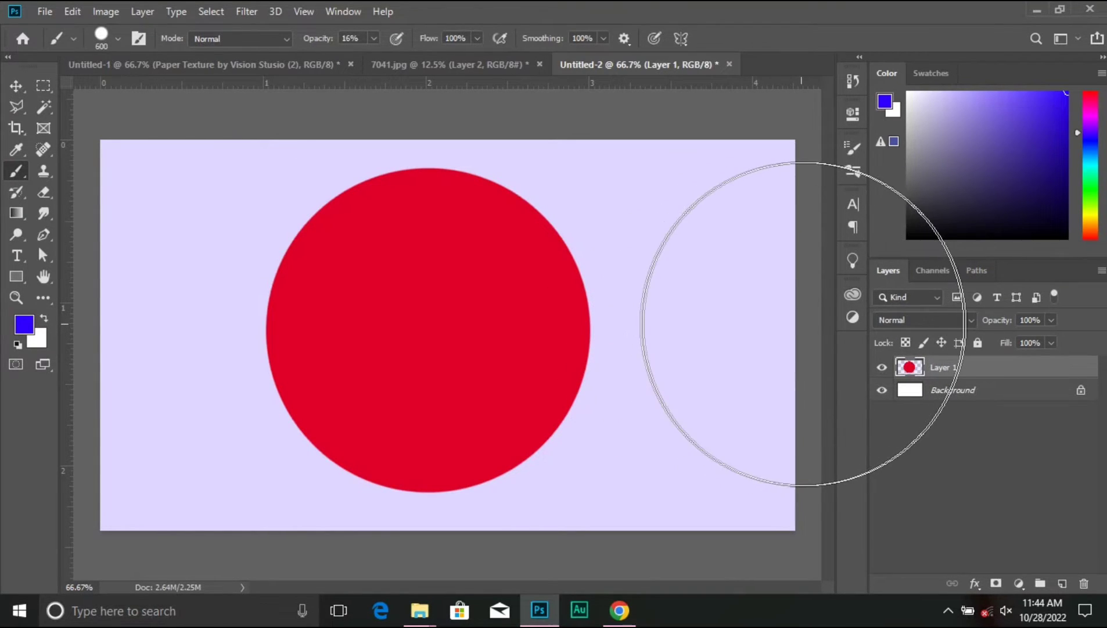
mouse_move(813, 324)
left_mouse_down()
mouse_move(109, 320)
mouse_move(117, 339)
mouse_move(834, 372)
left_mouse_up()
mouse_move(38, 363)
left_mouse_down()
mouse_move(408, 420)
mouse_move(717, 420)
mouse_move(766, 134)
mouse_move(111, 154)
mouse_move(474, 191)
left_mouse_up()
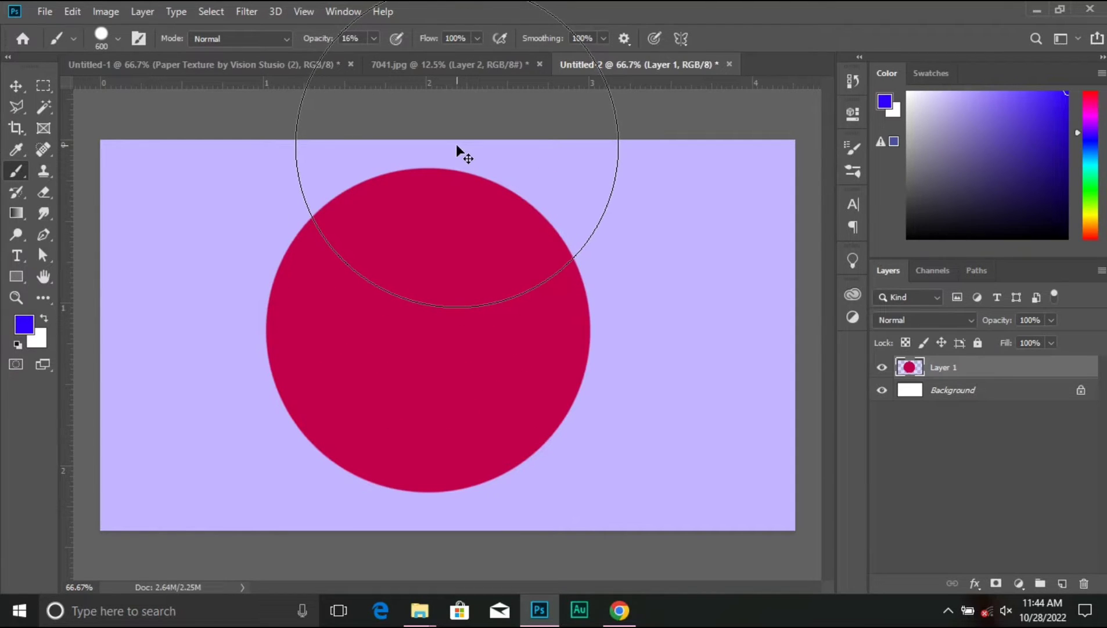
Undo the blue strokes and the red circle on Layer 1.
key("ctrl+z")
key("ctrl+z")
key("ctrl+z")
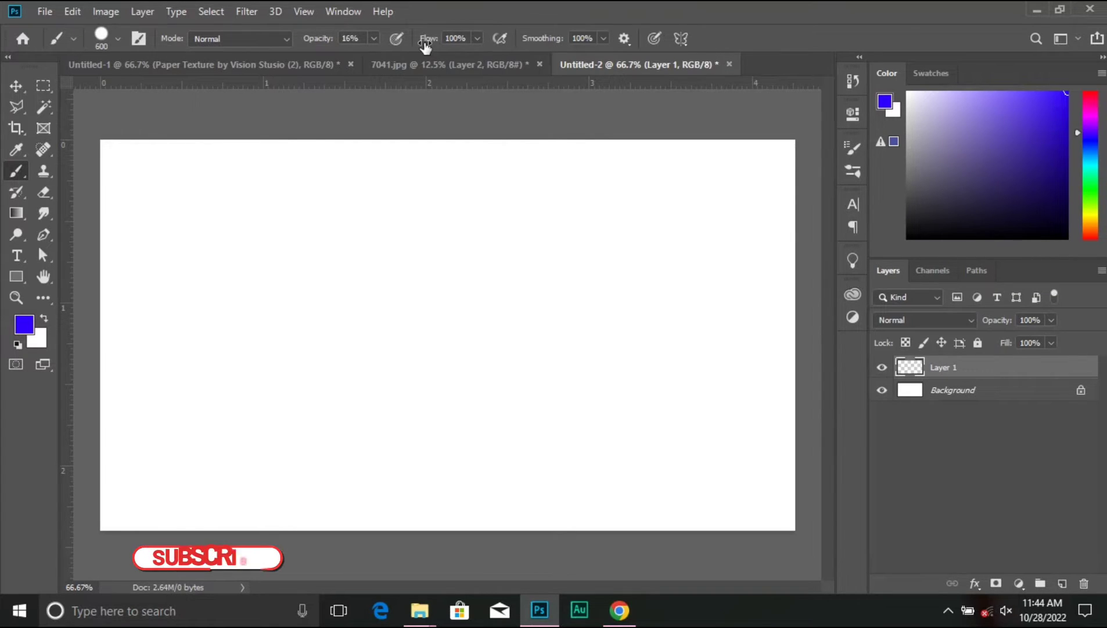
Select a rectangular area in the middle of the canvas and set the brush to 175 px at 100% opacity.
left_click(43, 85)
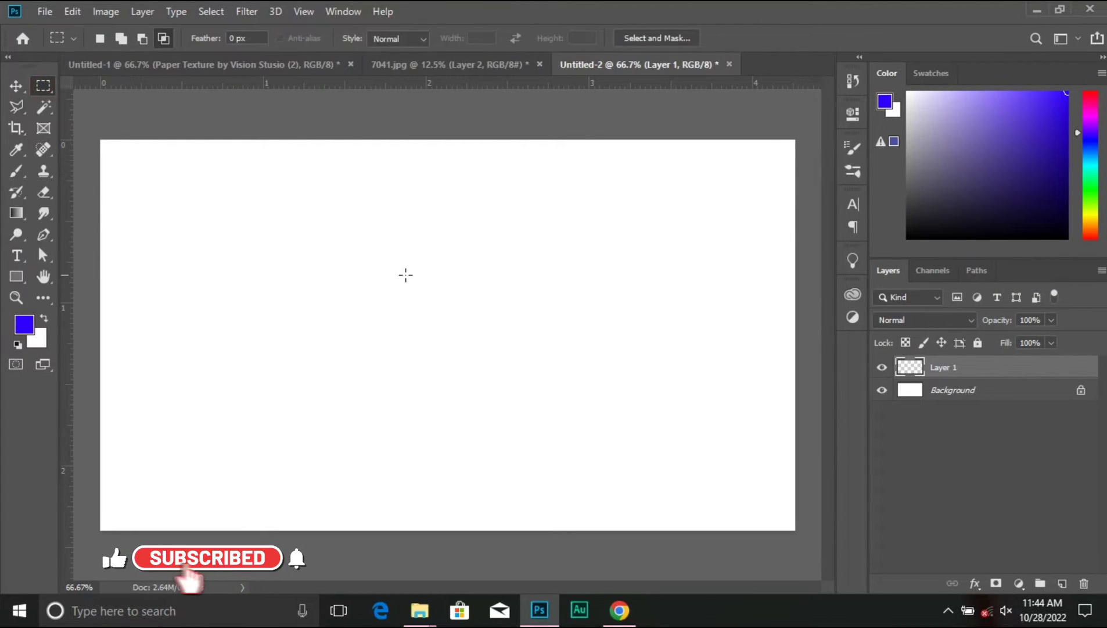
left_click_drag(279, 191, 592, 454)
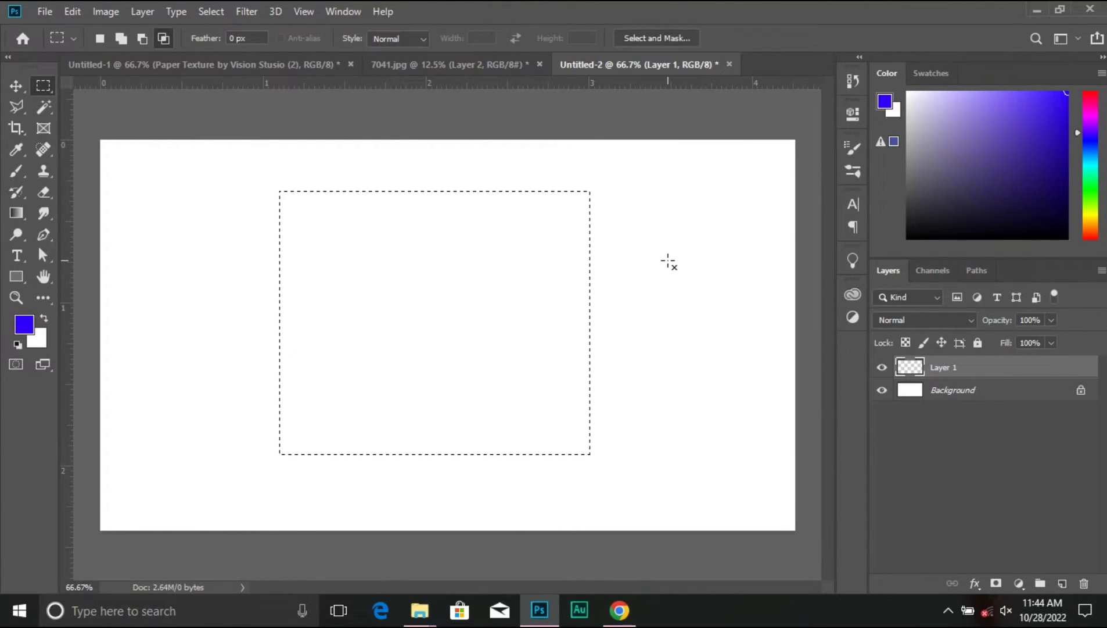
left_click(12, 170)
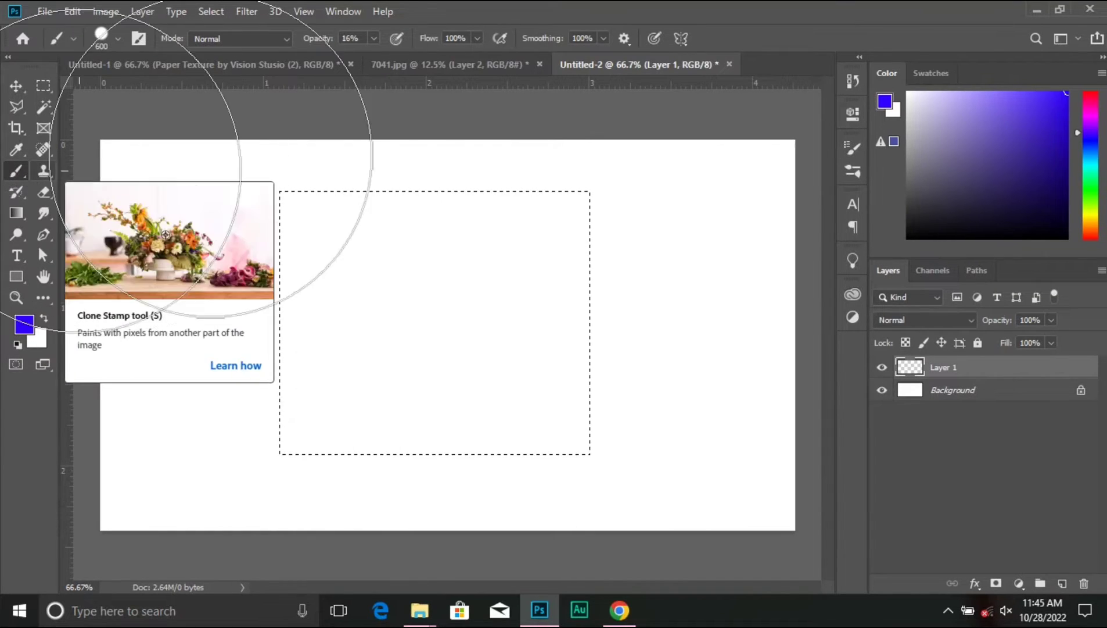
left_click_drag(306, 43, 574, 81)
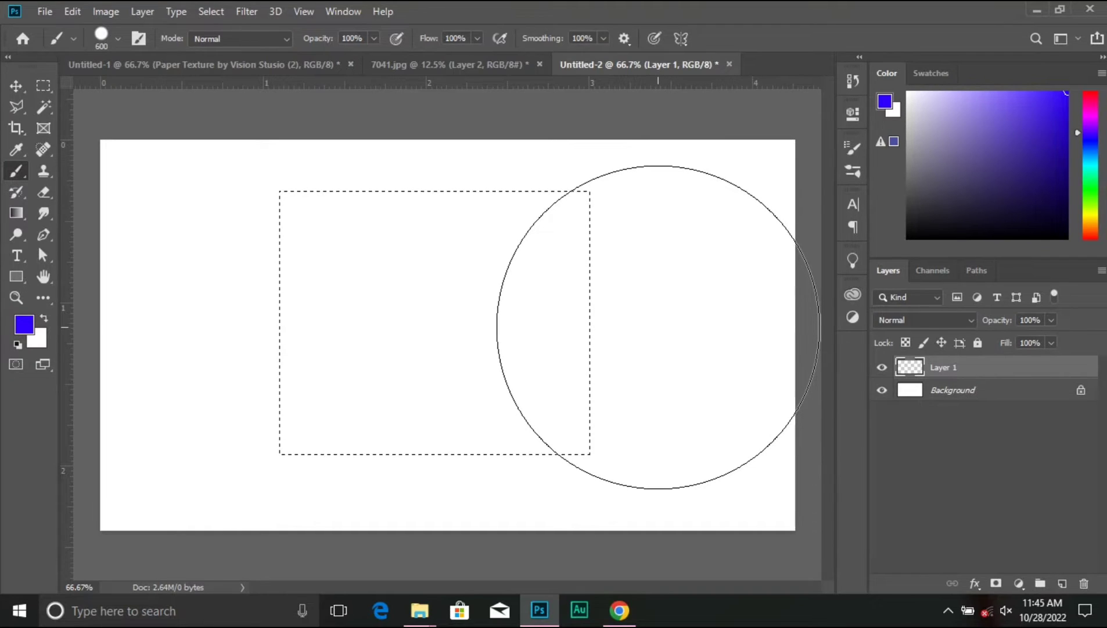
key("bracketleft")
key("bracketleft")
key("bracketleft")
key("bracketleft")
key("bracketleft")
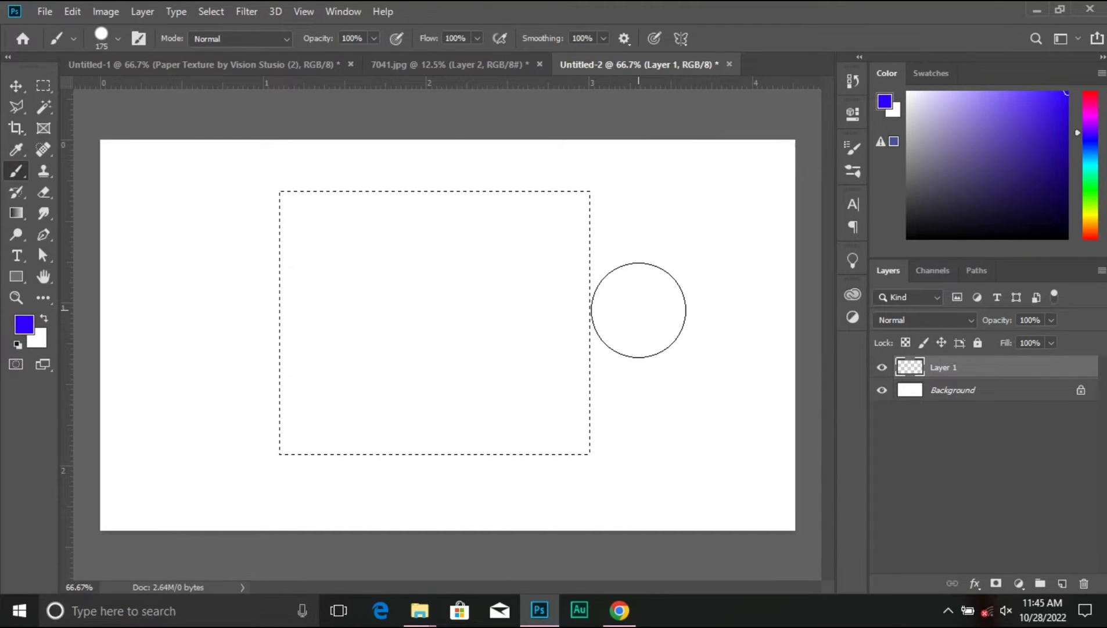
Paint one horizontal blue stroke across the selected area, and clear it.
left_click_drag(694, 308, 154, 302)
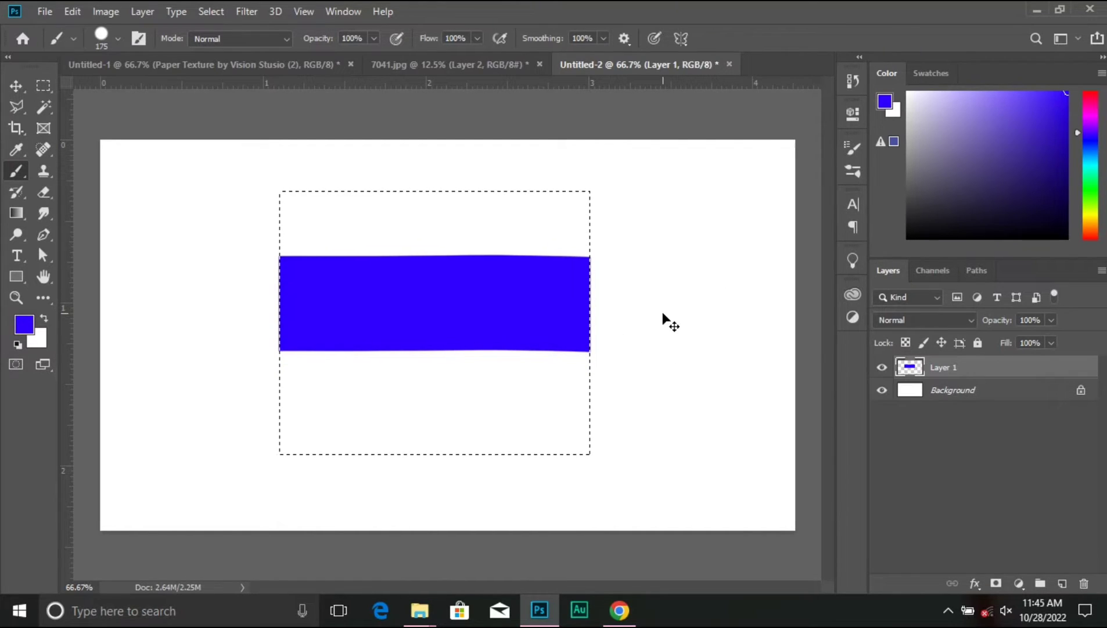
key("Delete")
Set the brush flow to 6% and paint repeated horizontal blue strokes across the selected area.
left_click_drag(430, 41, 355, 54)
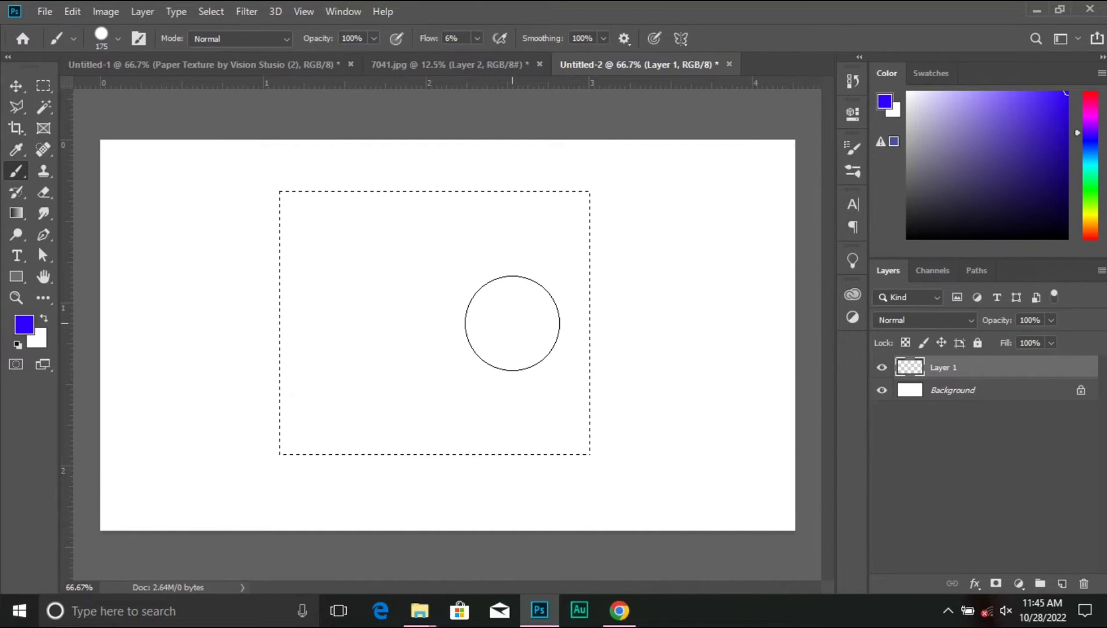
left_click_drag(692, 317, 497, 319)
left_click_drag(373, 314, 176, 308)
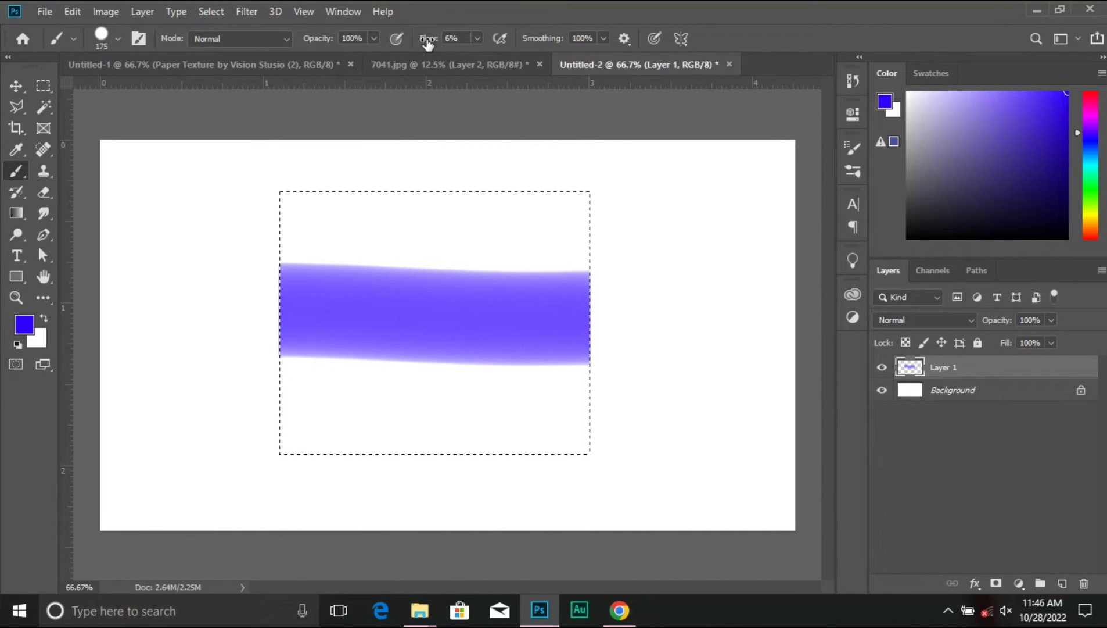
Restore the brush flow to 100%, and clear the strokes and the selection, keeping paint symmetry off.
left_click_drag(426, 44, 612, 61)
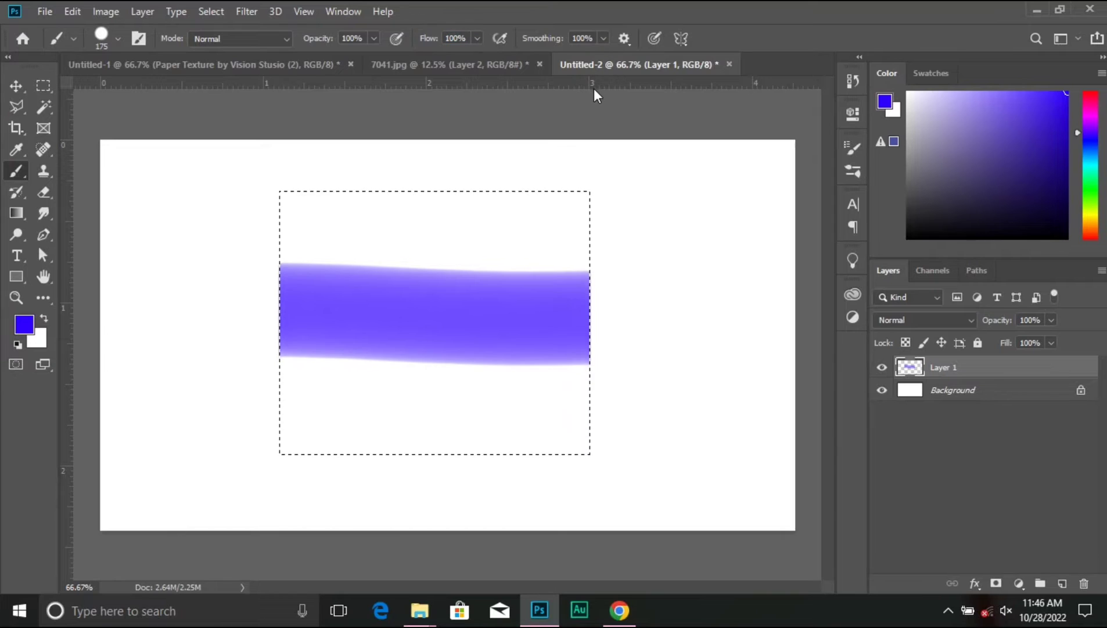
key("Delete")
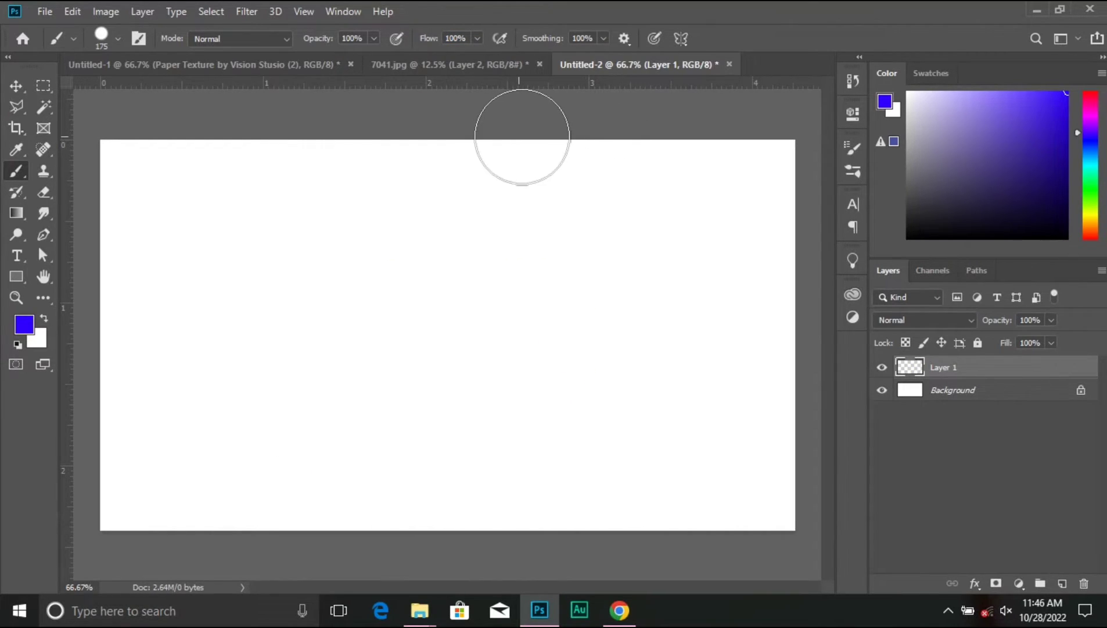
left_click(679, 38)
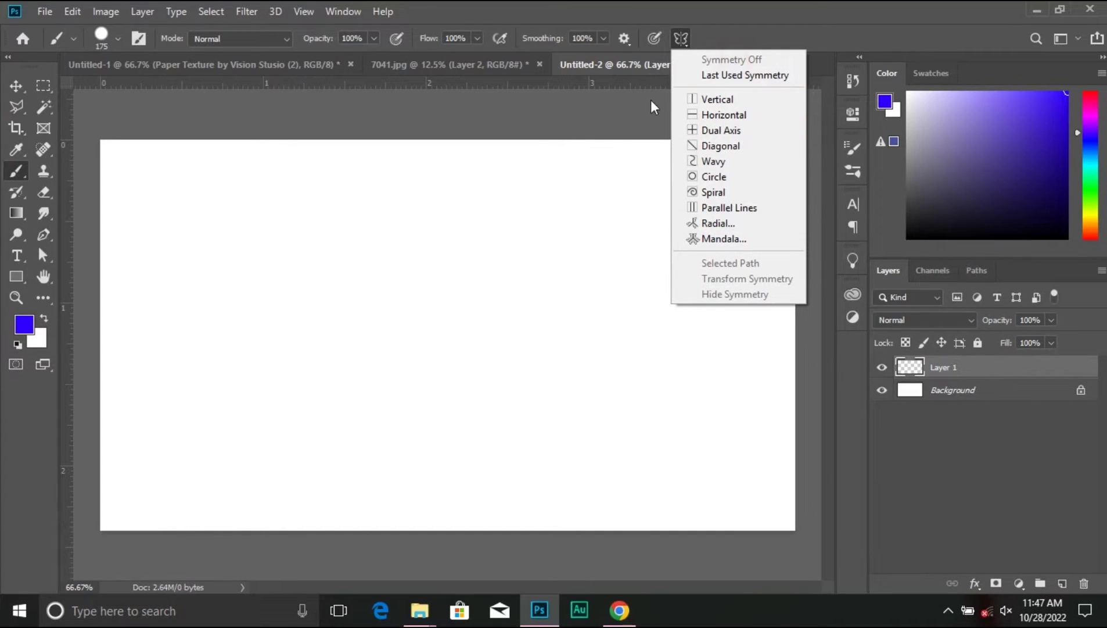
left_click(726, 57)
Reduce the Brush tool's size to 20 px.
left_click(17, 173)
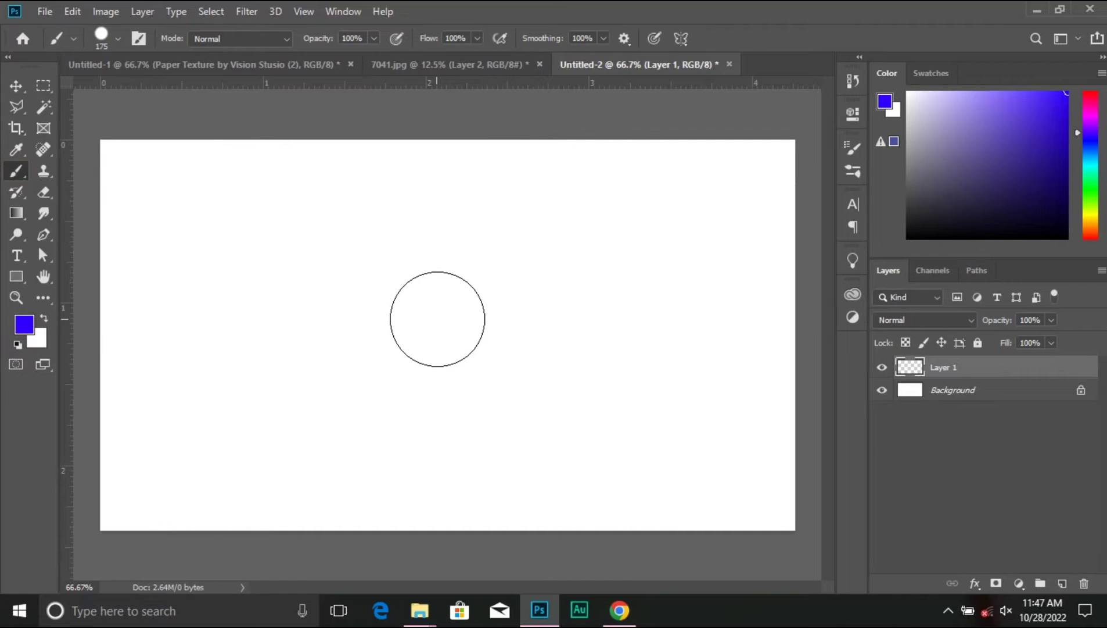
key("bracketleft")
key("bracketleft")
key("bracketleft")
key("bracketleft")
key("bracketleft")
key("bracketleft")
key("bracketleft")
key("bracketleft")
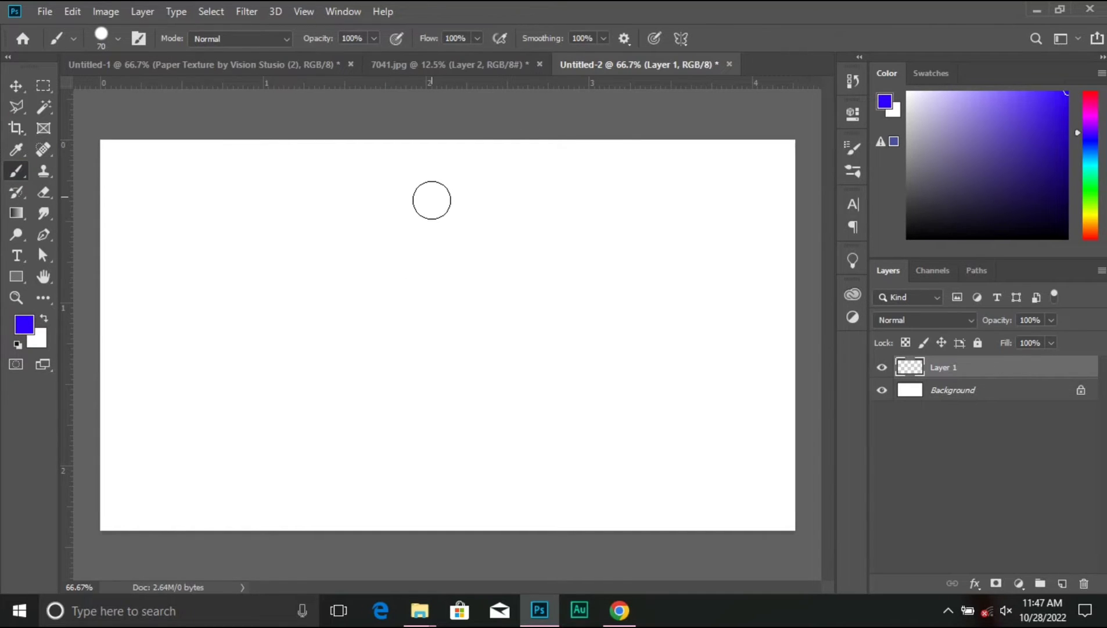
key("bracketleft")
key("bracketleft")
key("bracketleft")
Paint a freehand blue heart outline in two strokes without symmetry, and undo both strokes.
left_click(423, 269)
mouse_move(436, 233)
left_mouse_down()
mouse_move(542, 295)
mouse_move(400, 479)
left_mouse_up()
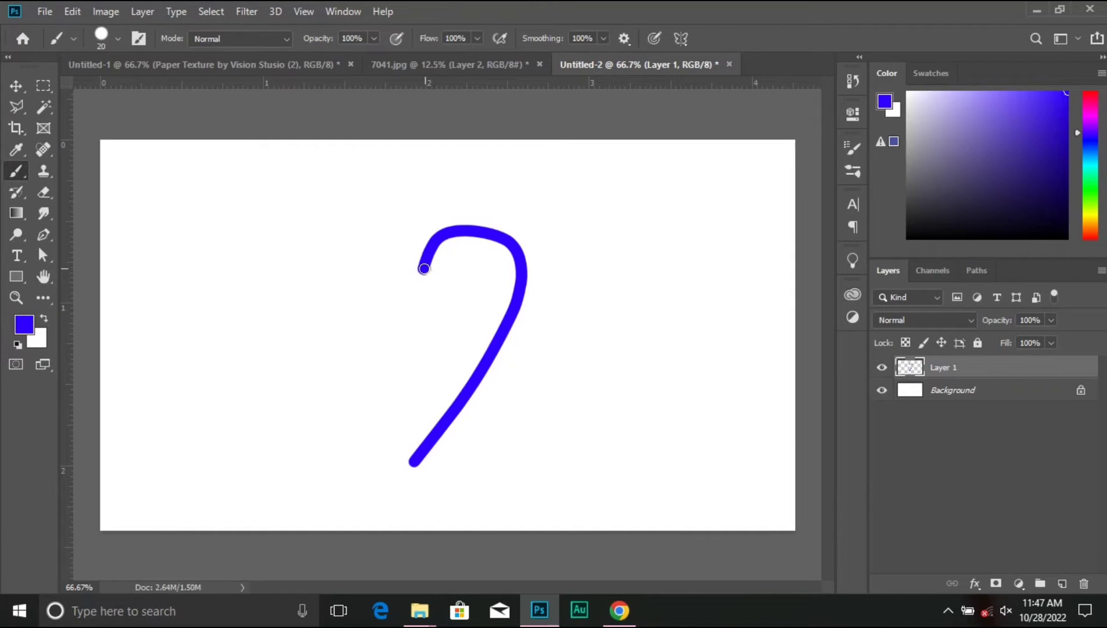
mouse_move(424, 269)
left_mouse_down()
mouse_move(384, 234)
mouse_move(348, 230)
mouse_move(300, 287)
mouse_move(312, 349)
mouse_move(359, 415)
mouse_move(415, 461)
left_mouse_up()
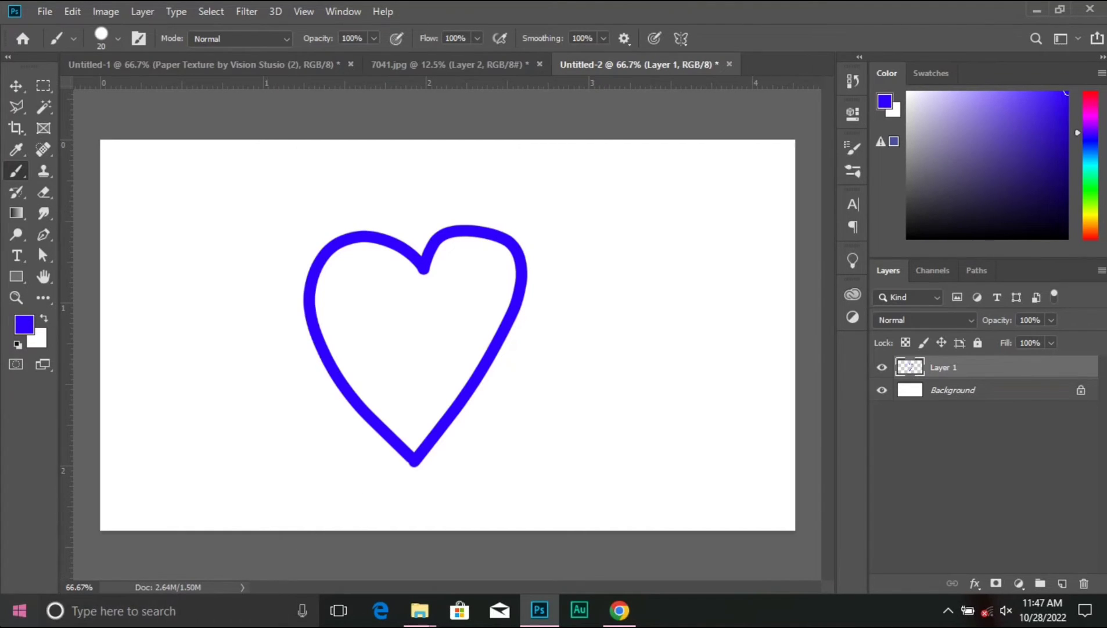
key("ctrl+z")
key("ctrl+z")
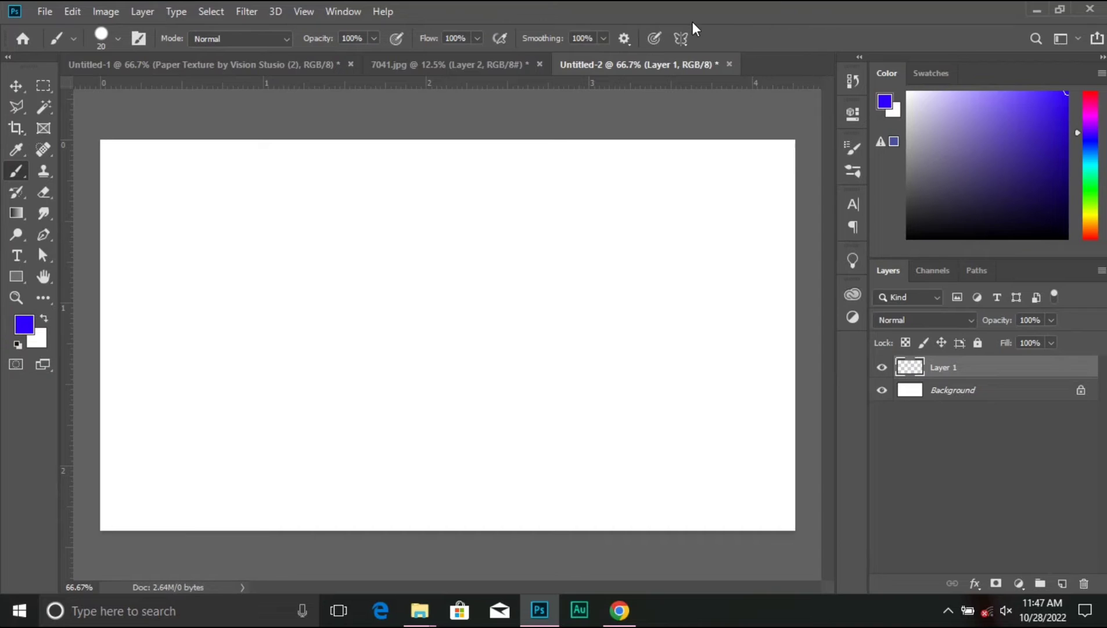
Turn on Vertical paint symmetry at the canvas centre and reduce the brush size to 8 px.
left_click(681, 39)
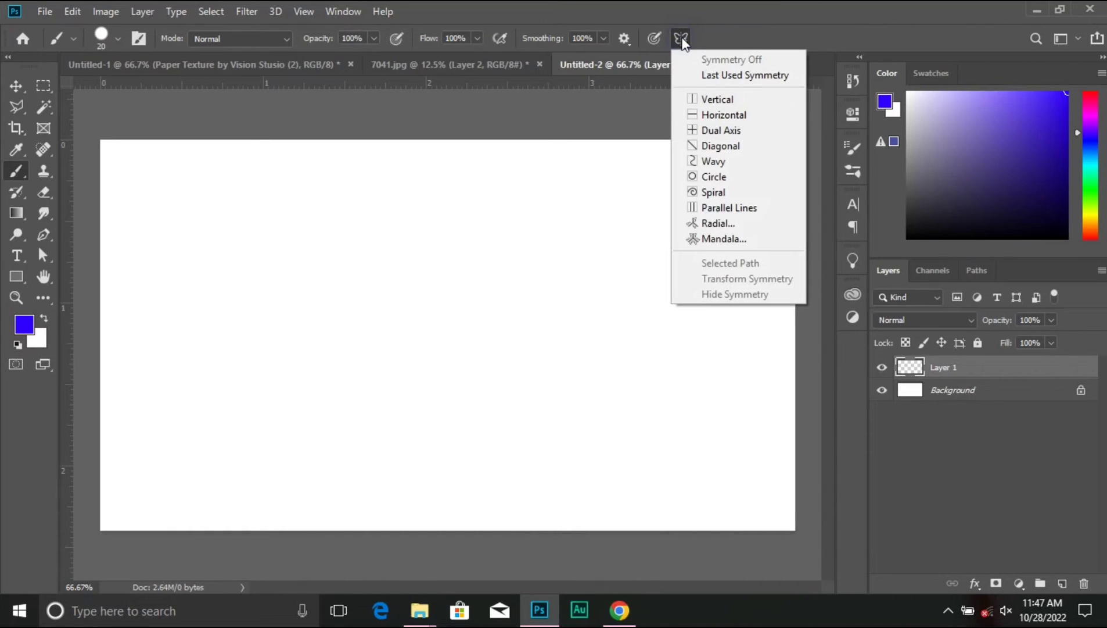
left_click(718, 100)
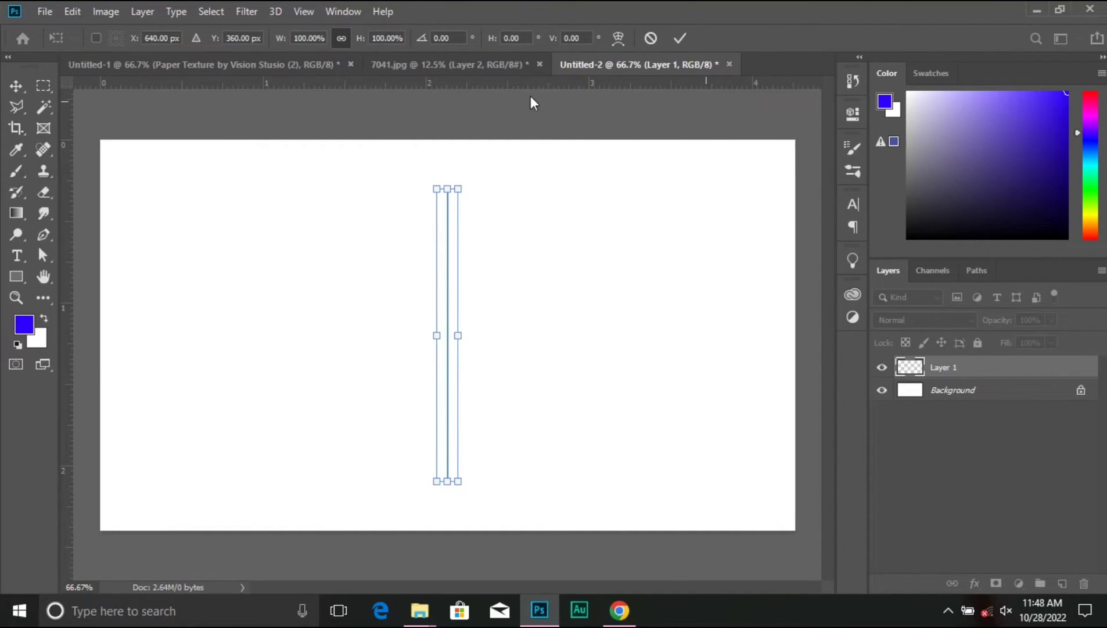
left_click(21, 176)
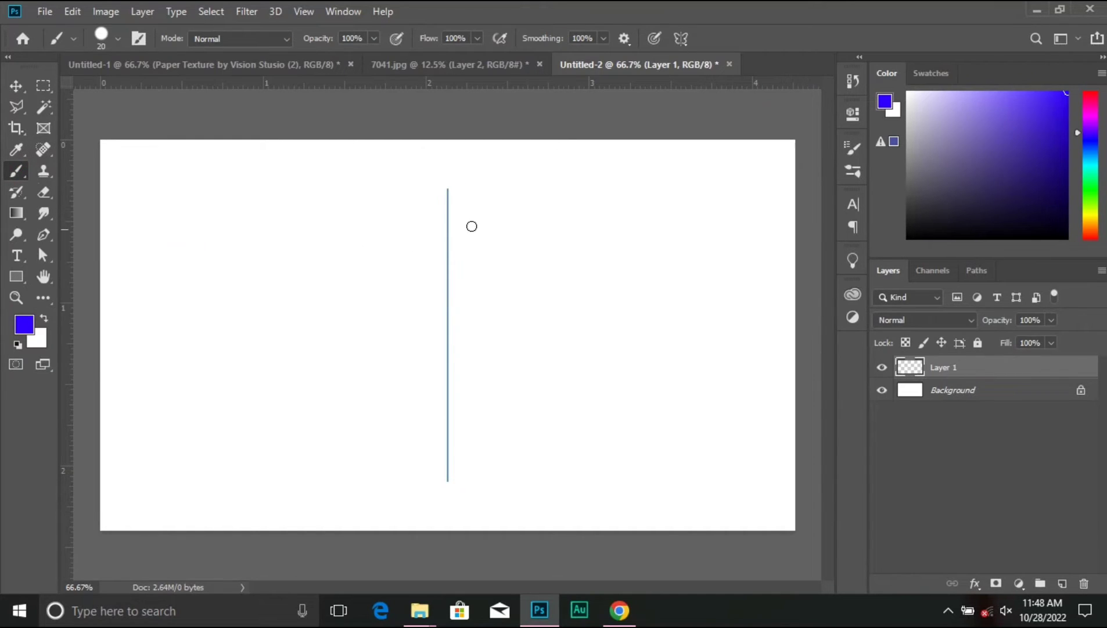
key("bracketleft")
key("bracketleft")
key("bracketleft")
Paint a mirrored heart and a wavy stroke along the vertical symmetry axis, undoing each one.
mouse_move(448, 257)
left_mouse_down()
mouse_move(468, 234)
mouse_move(514, 220)
mouse_move(573, 306)
mouse_move(523, 350)
mouse_move(442, 373)
left_mouse_up()
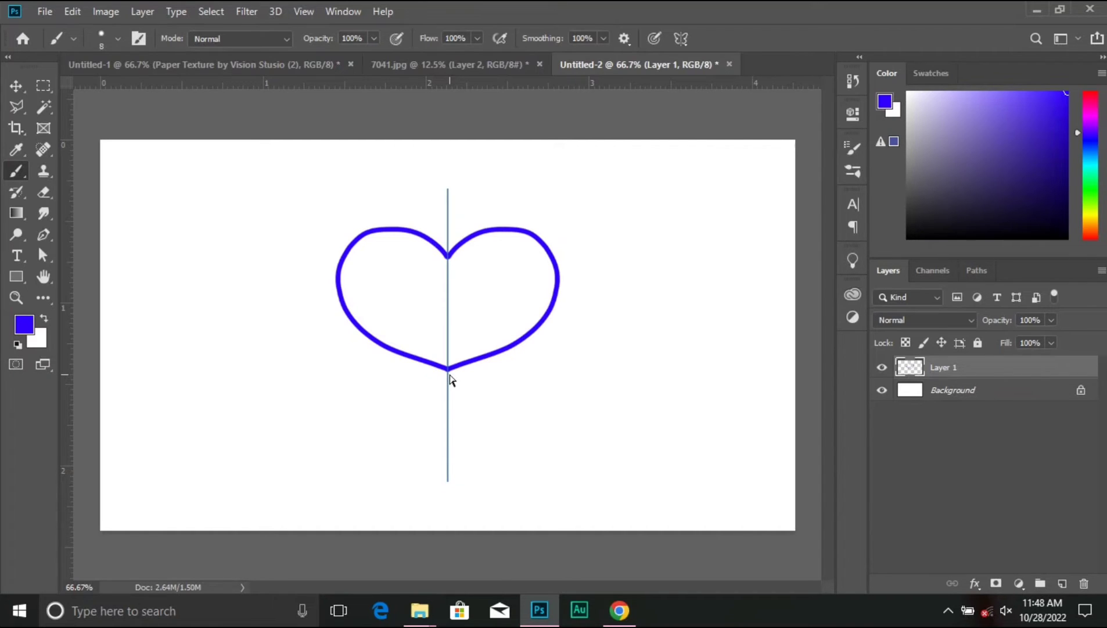
key("ctrl+z")
mouse_move(450, 213)
left_mouse_down()
mouse_move(478, 269)
mouse_move(470, 308)
mouse_move(434, 334)
mouse_move(483, 399)
mouse_move(450, 445)
left_mouse_up()
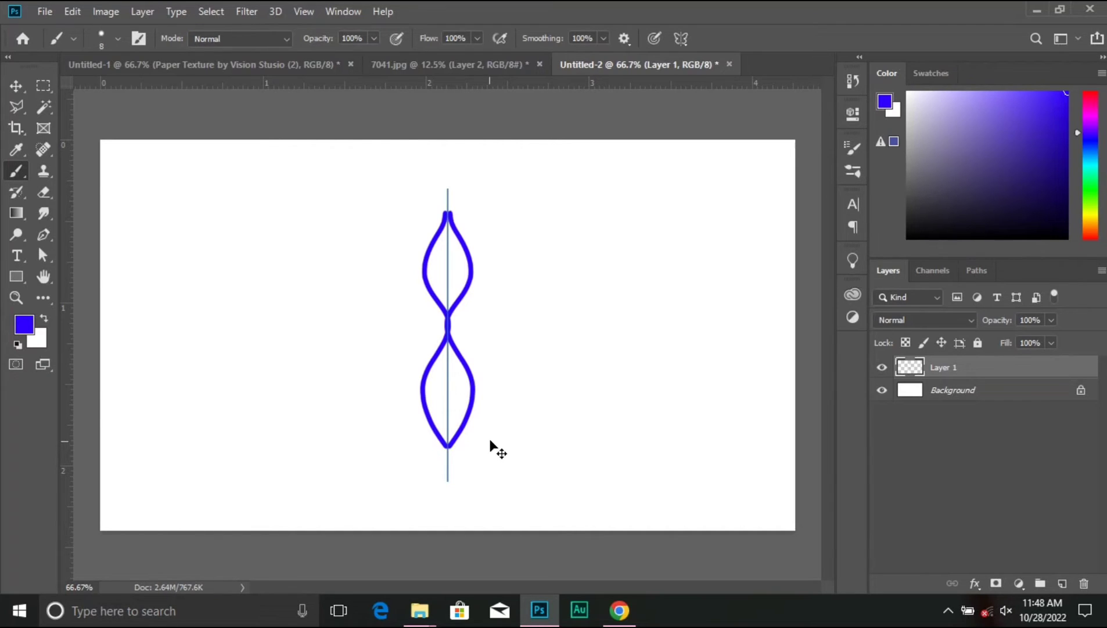
key("ctrl+z")
Switch the paint symmetry to Horizontal, paint a wavy mirrored stroke along the axis, and undo it.
left_click(681, 39)
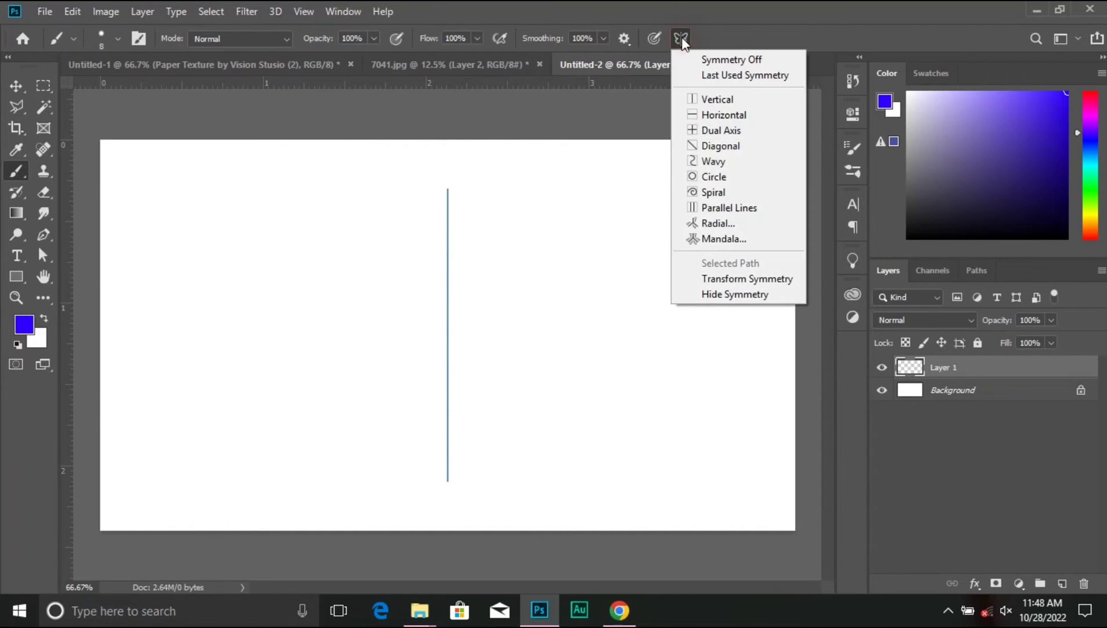
left_click(738, 119)
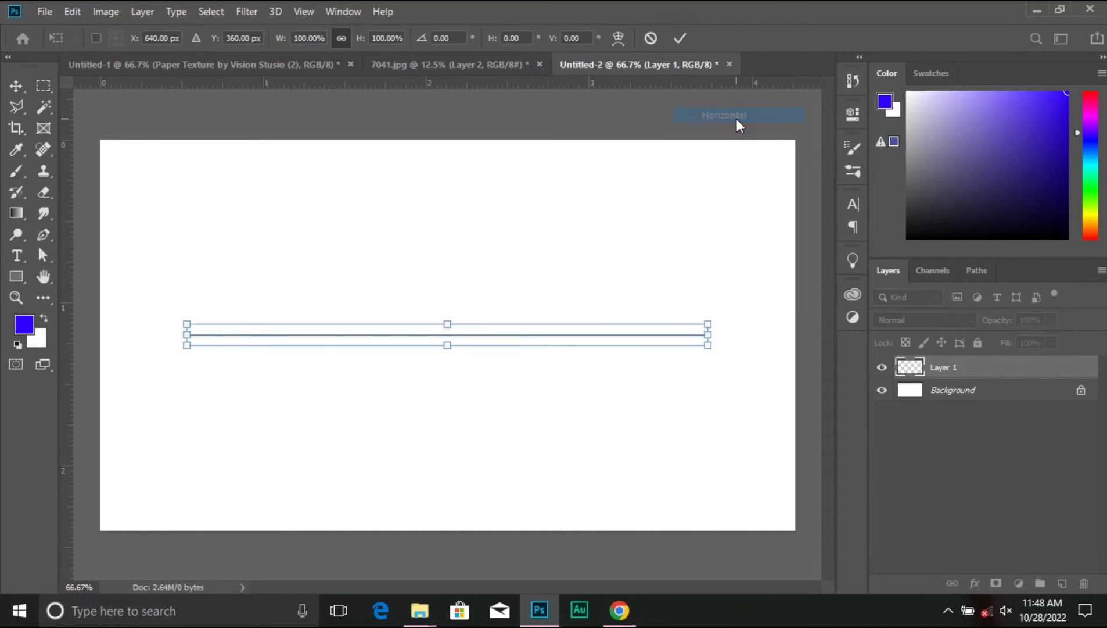
left_click(16, 172)
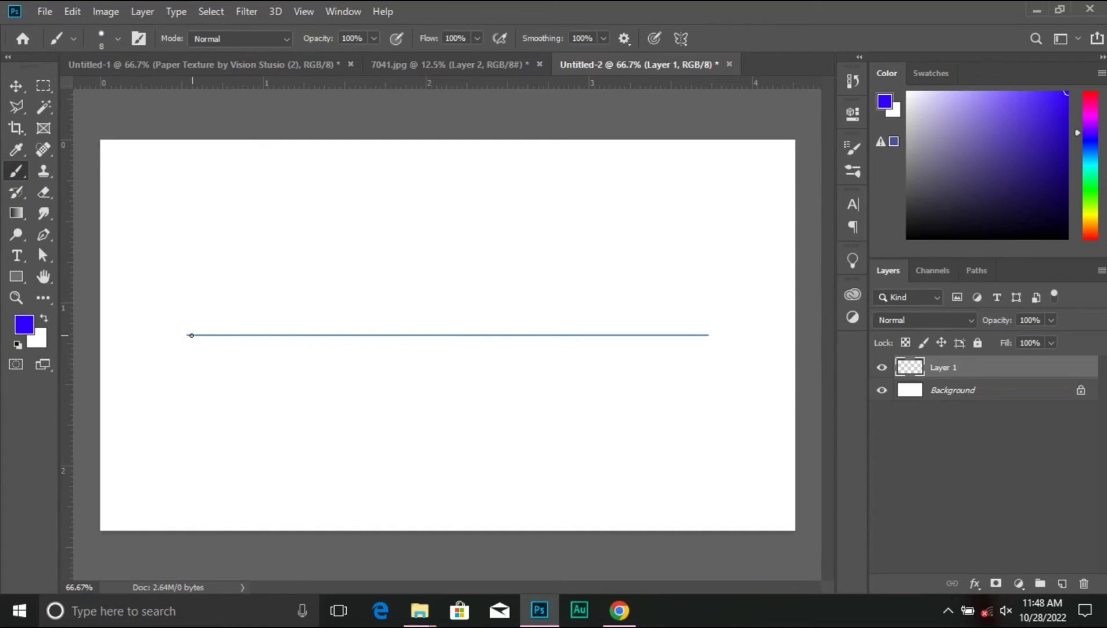
mouse_move(186, 335)
left_mouse_down()
mouse_move(223, 312)
mouse_move(298, 300)
mouse_move(373, 357)
mouse_move(434, 354)
mouse_move(538, 315)
mouse_move(710, 365)
mouse_move(771, 344)
mouse_move(736, 304)
mouse_move(667, 295)
mouse_move(387, 294)
mouse_move(132, 327)
mouse_move(169, 335)
left_mouse_up()
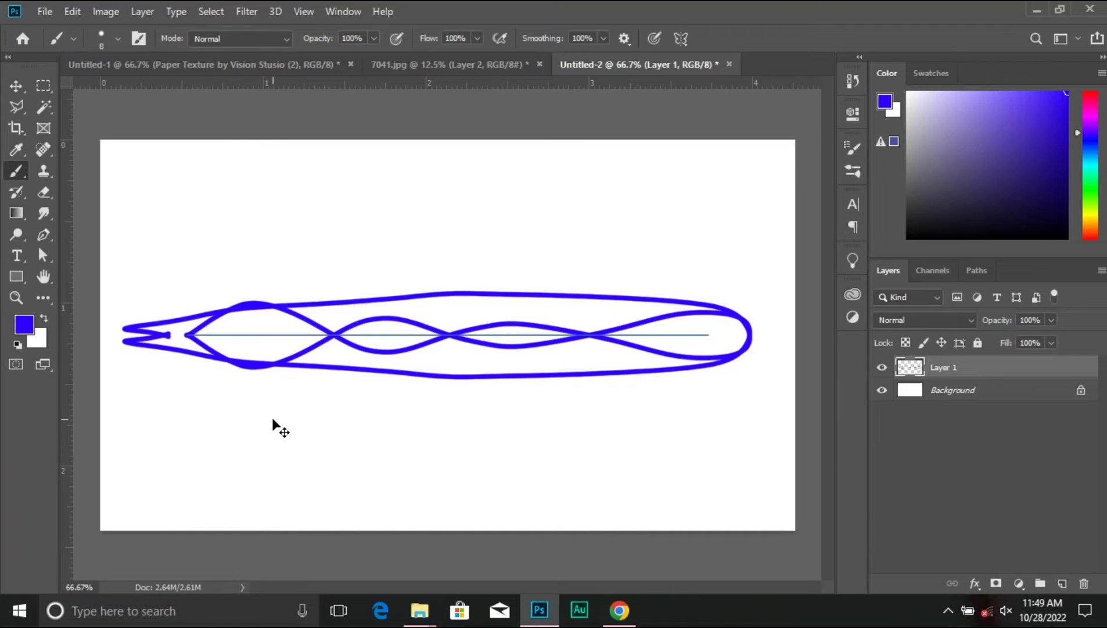
key("ctrl+z")
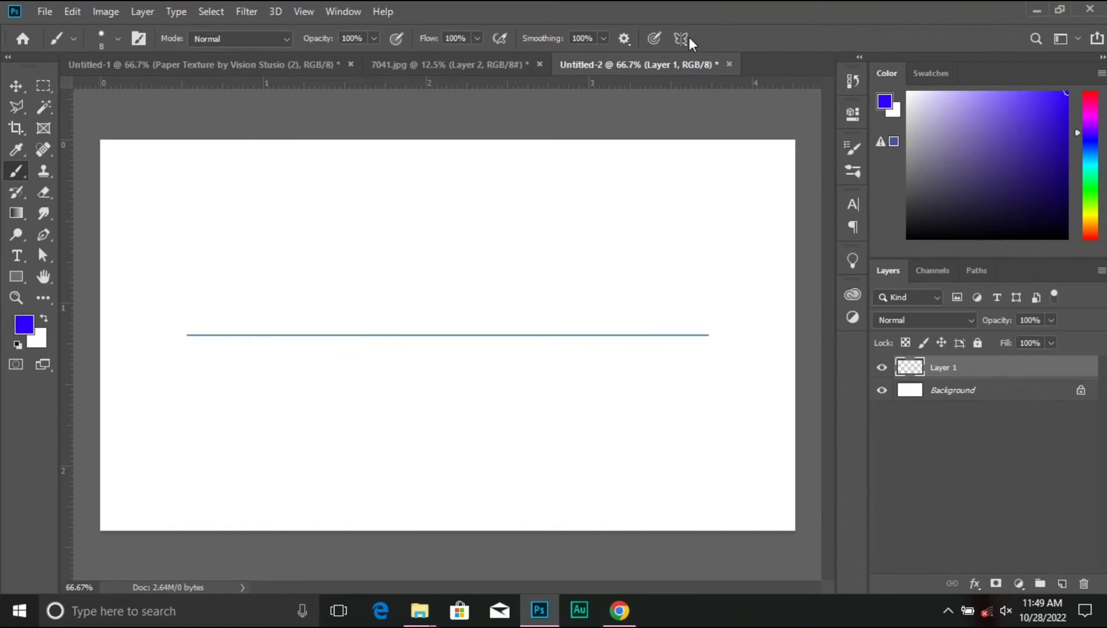
Switch the paint symmetry to Dual Axis, paint a curved stroke mirrored across both axes, and undo it.
left_click(681, 39)
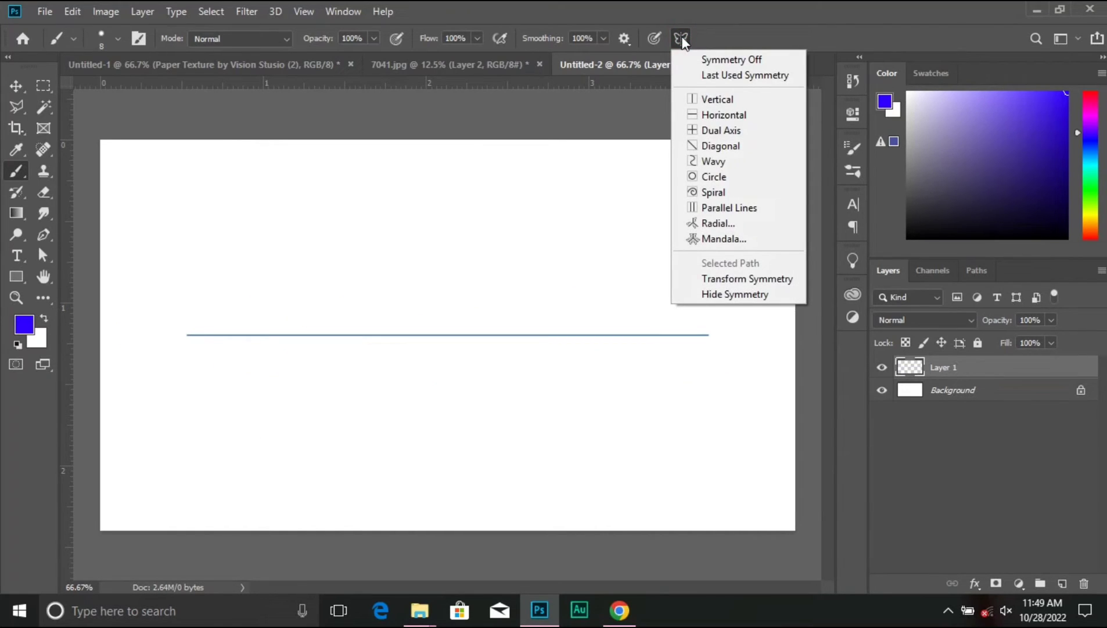
left_click(712, 131)
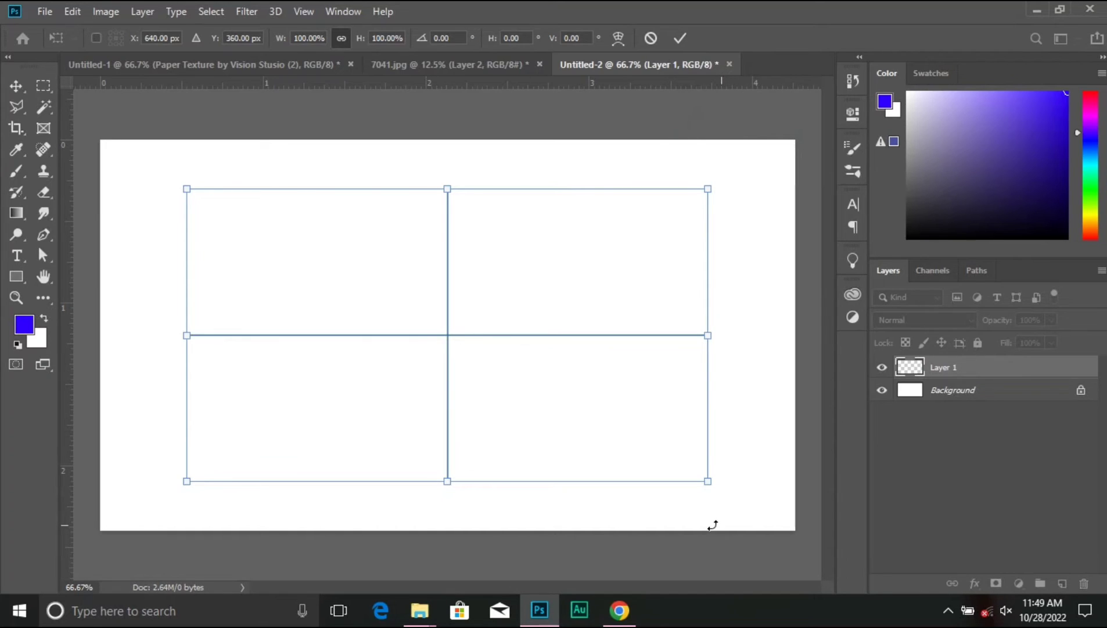
left_click(17, 172)
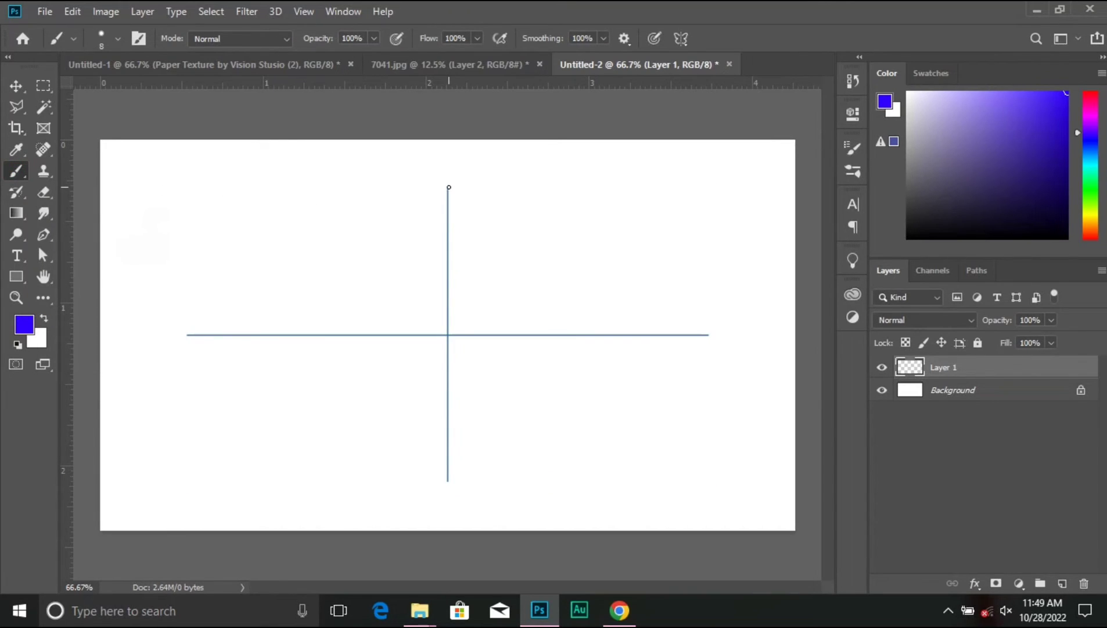
mouse_move(446, 189)
left_mouse_down()
mouse_move(480, 227)
mouse_move(492, 275)
mouse_move(440, 322)
mouse_move(442, 349)
mouse_move(492, 362)
mouse_move(501, 346)
mouse_move(488, 312)
mouse_move(735, 329)
left_mouse_up()
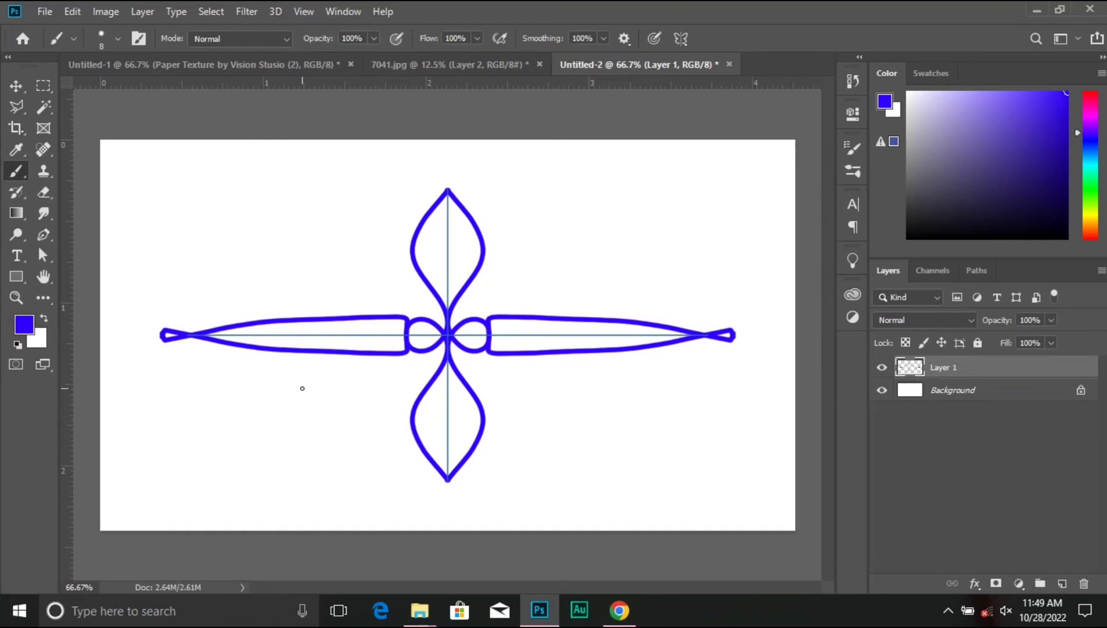
key("ctrl+z")
Apply Mandala symmetry with a segment count of 3, paint a mirrored three-petal shape along the axes, and undo it.
left_click(681, 38)
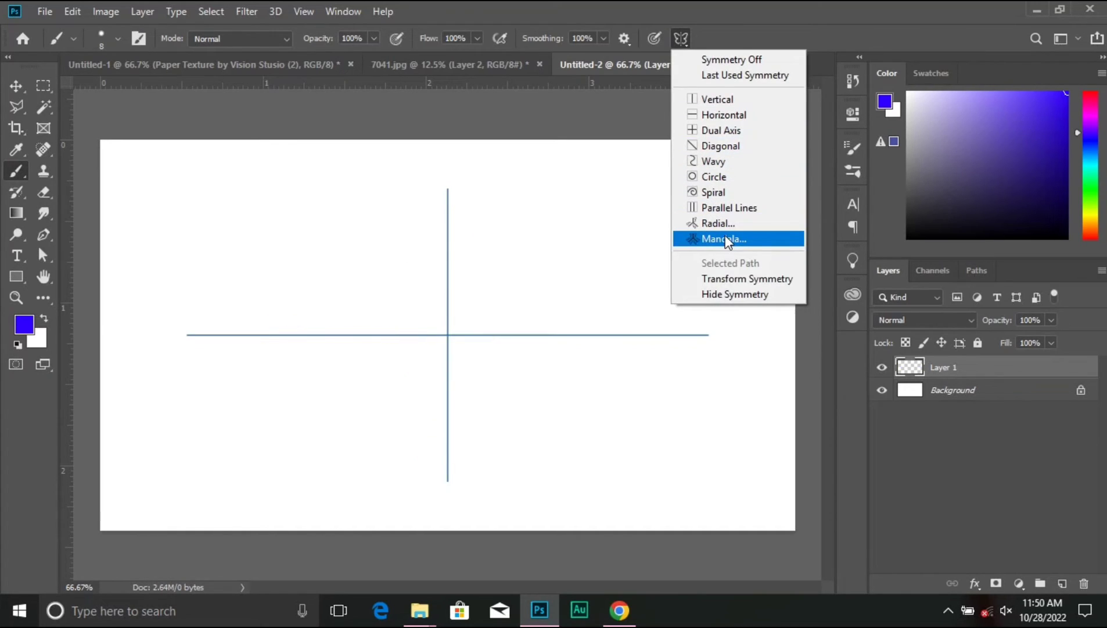
left_click(725, 239)
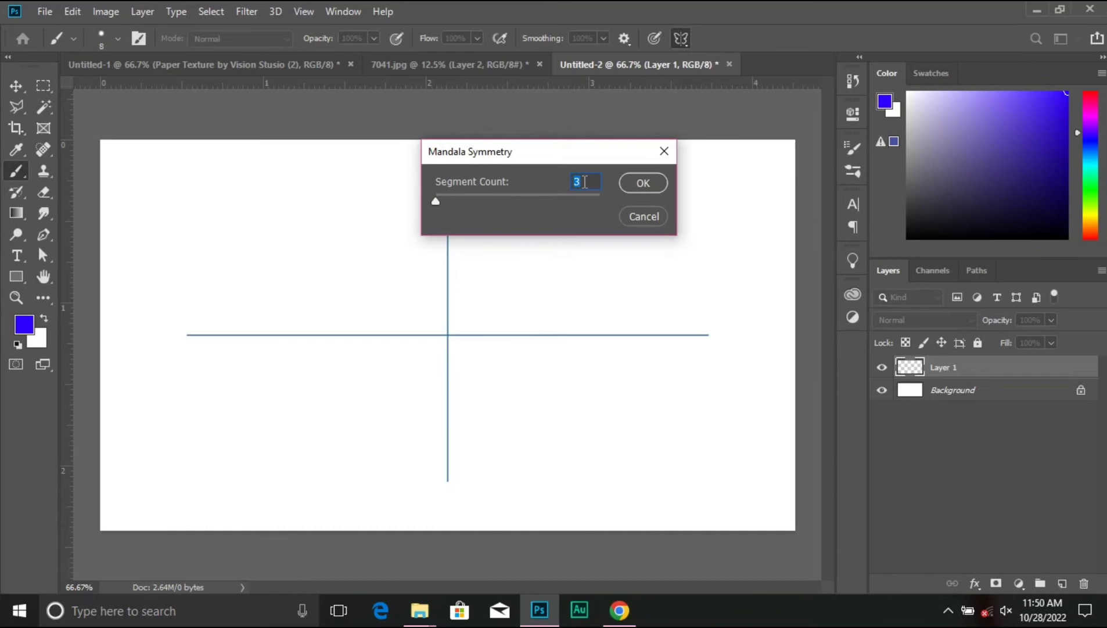
left_click(655, 184)
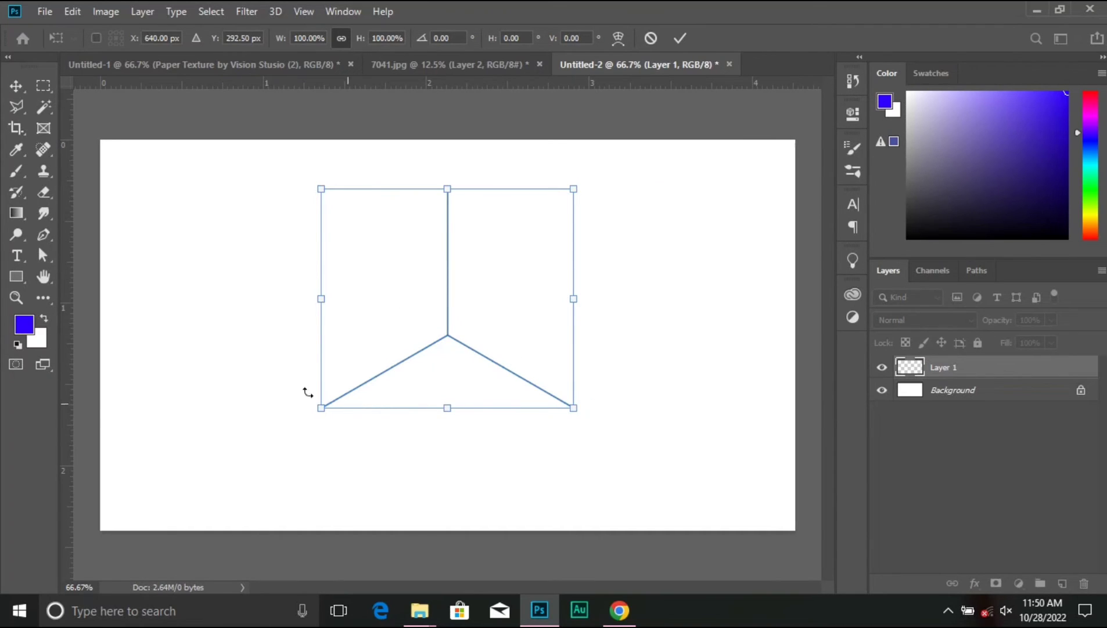
left_click(17, 171)
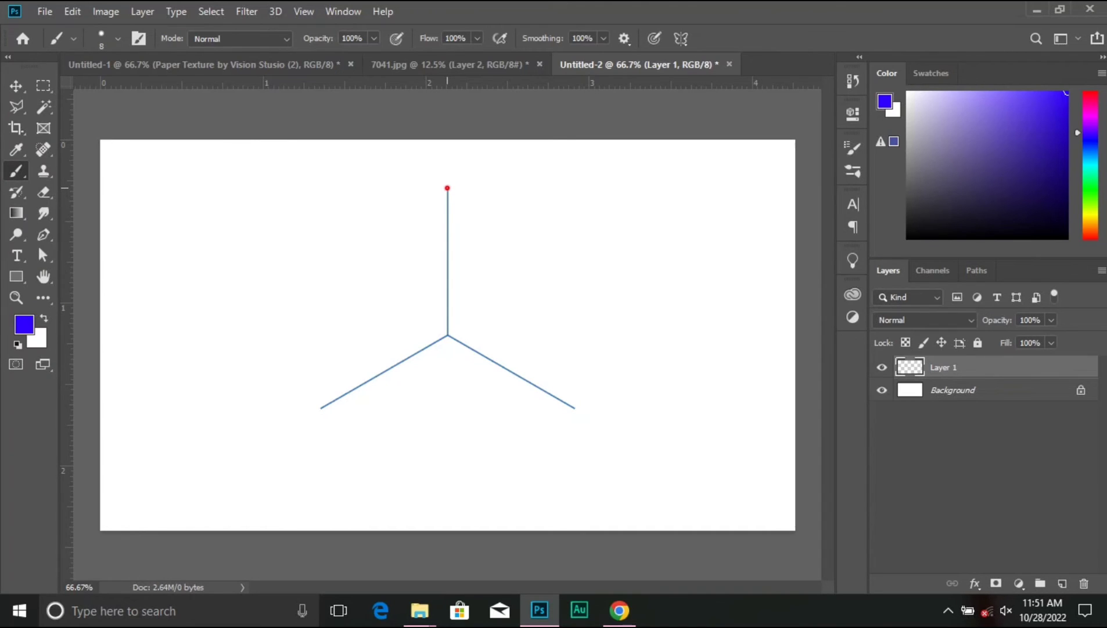
mouse_move(447, 188)
left_mouse_down()
mouse_move(512, 285)
mouse_move(505, 304)
mouse_move(448, 333)
left_mouse_up()
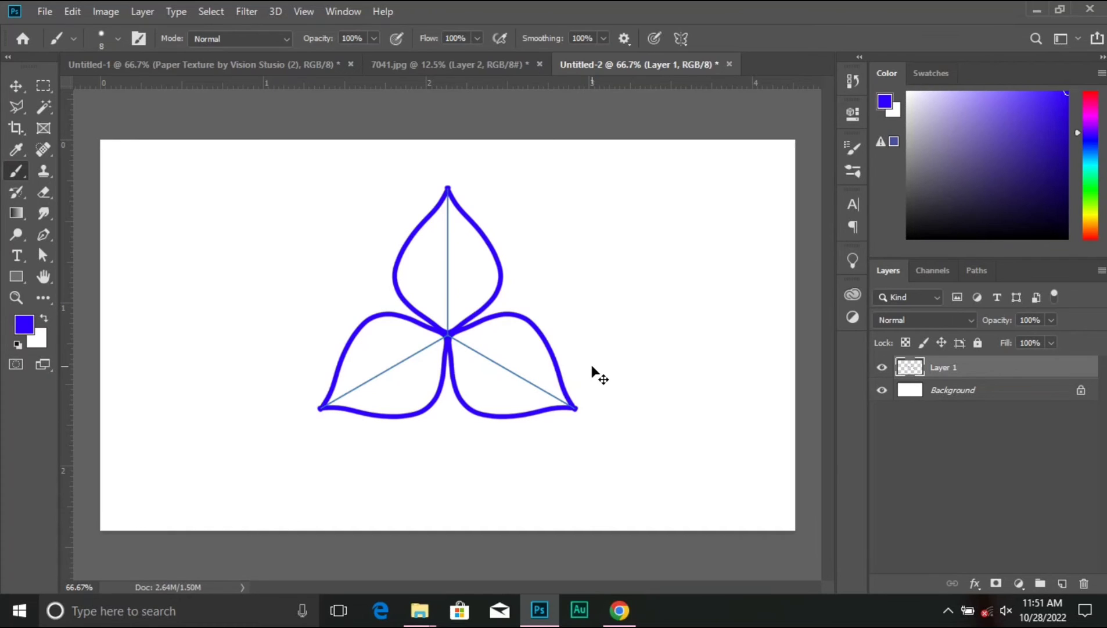
key("ctrl+z")
Reapply Mandala symmetry with a segment count of 8 at the canvas centre and return to the Brush tool.
left_click(681, 38)
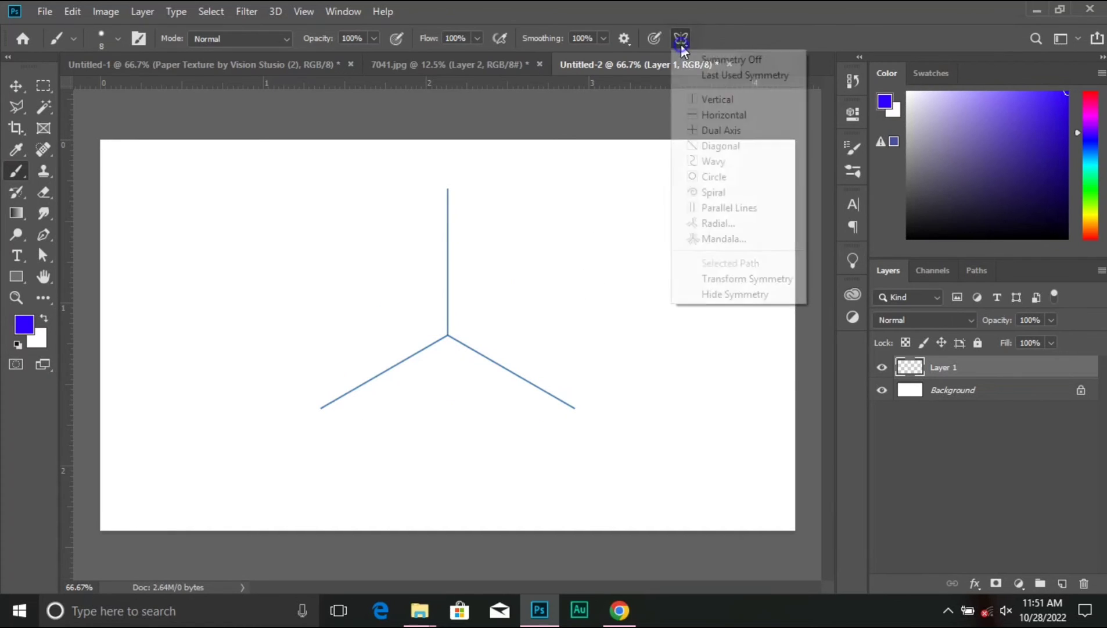
left_click(720, 235)
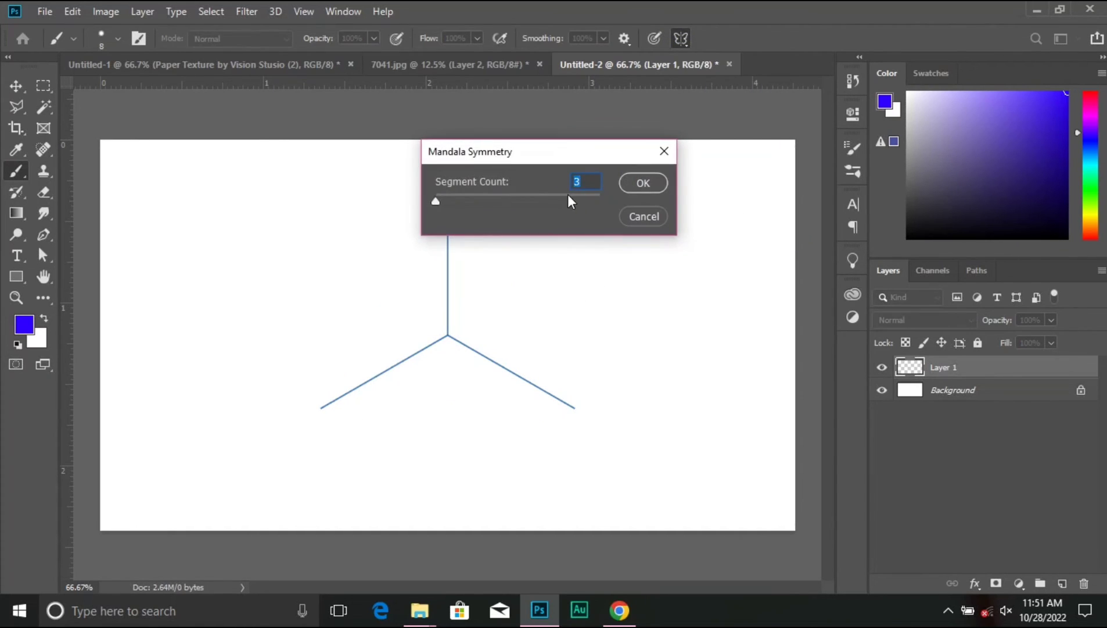
left_click_drag(435, 202, 529, 210)
left_click(653, 184)
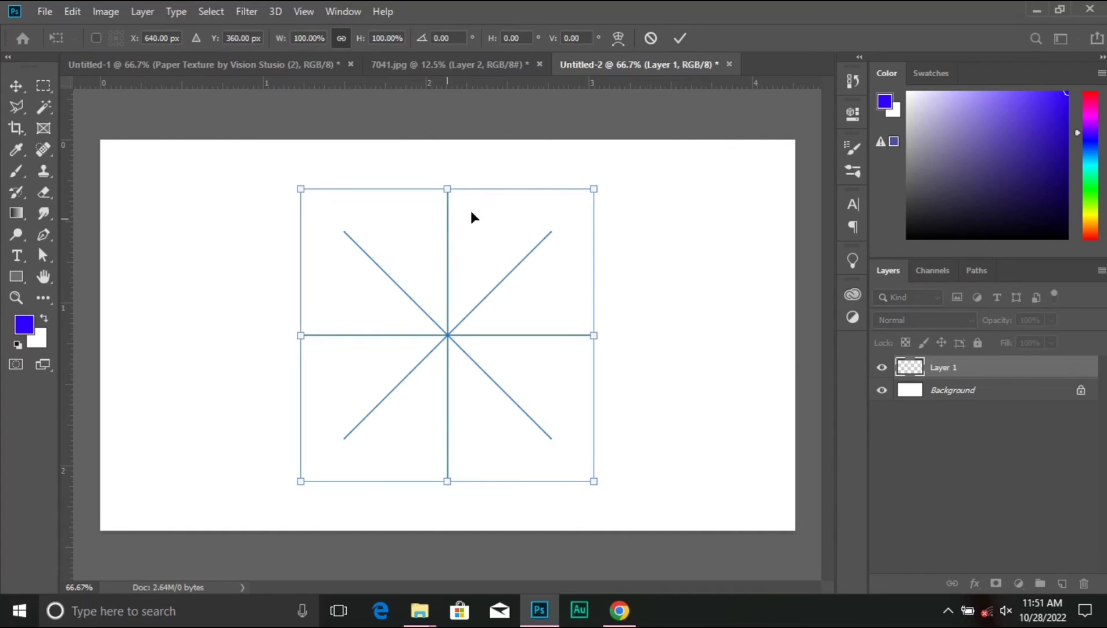
left_click(15, 173)
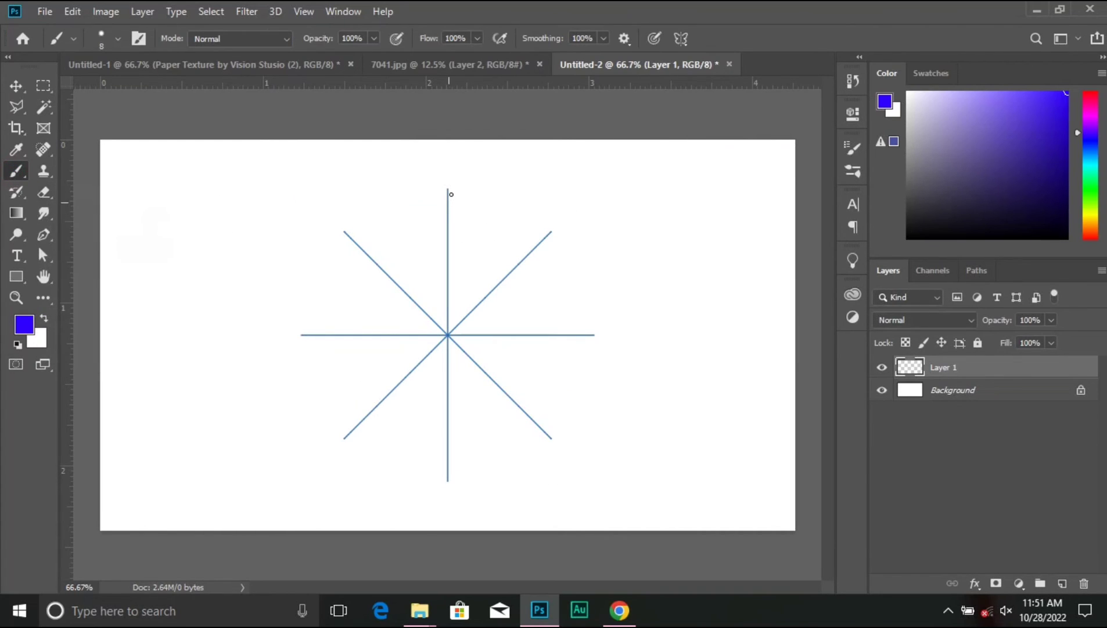
Paint a looping blue mandala on Layer 1 from the end of the upper vertical axis through the centre, with long outward spikes.
left_click(448, 190)
mouse_move(448, 190)
left_mouse_down()
mouse_move(459, 240)
mouse_move(448, 265)
mouse_move(495, 325)
mouse_move(474, 311)
mouse_move(448, 333)
mouse_move(588, 306)
mouse_move(737, 301)
mouse_move(598, 316)
mouse_move(416, 366)
mouse_move(401, 348)
mouse_move(419, 359)
left_mouse_up()
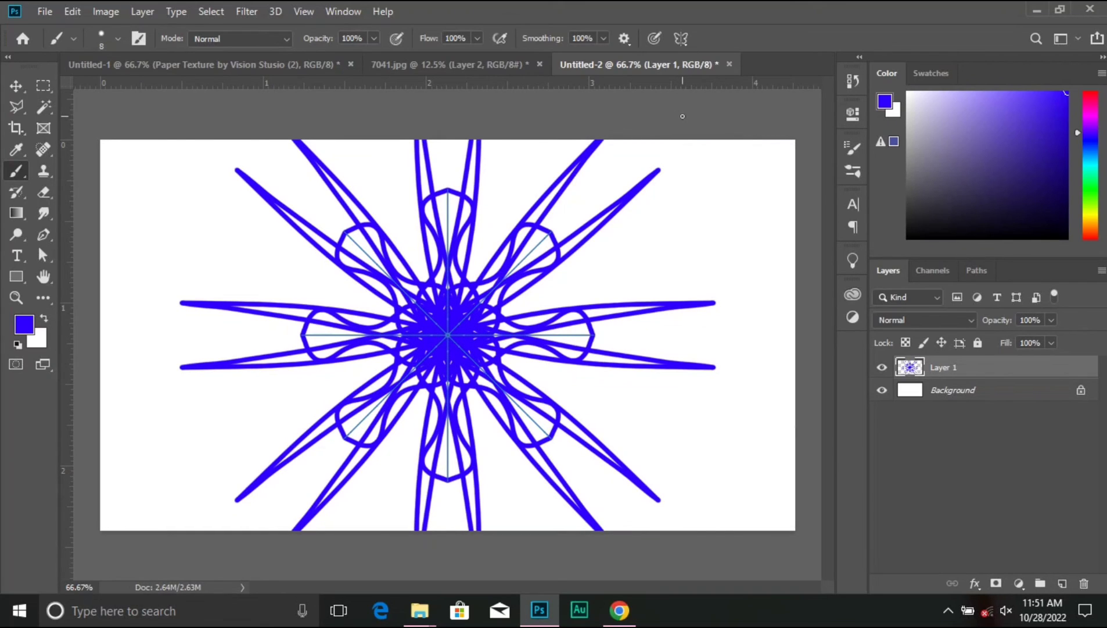
left_click(681, 38)
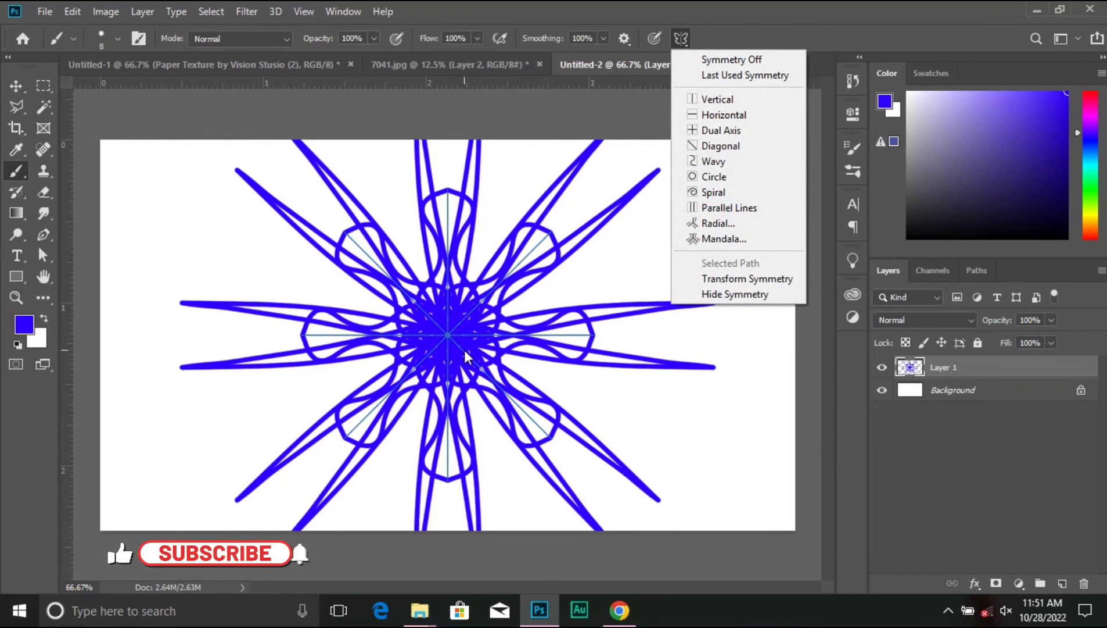
left_click(784, 24)
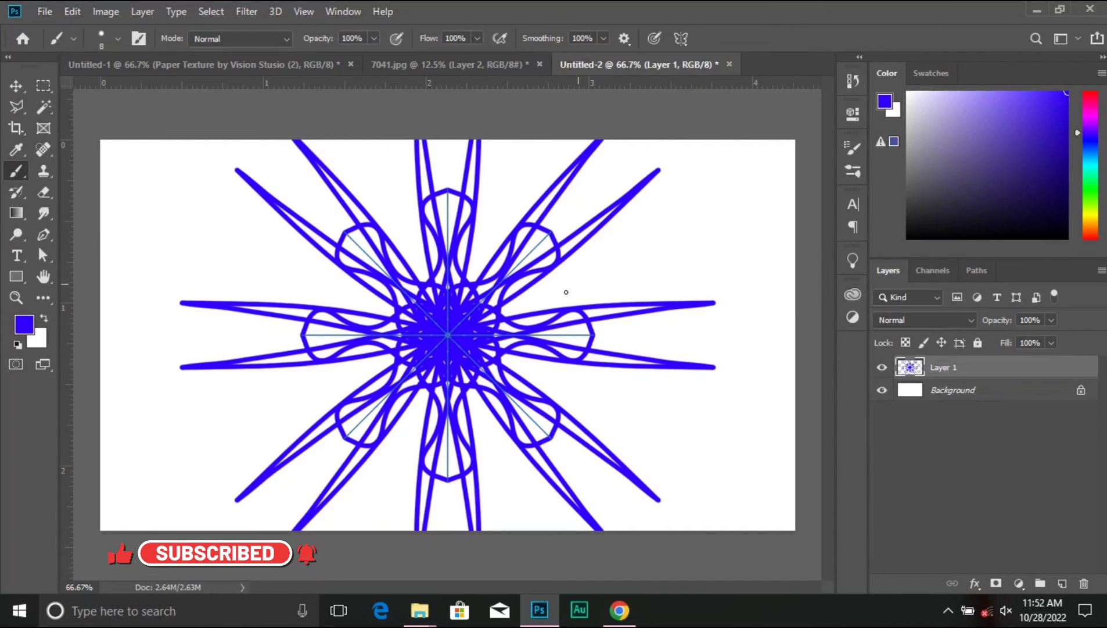